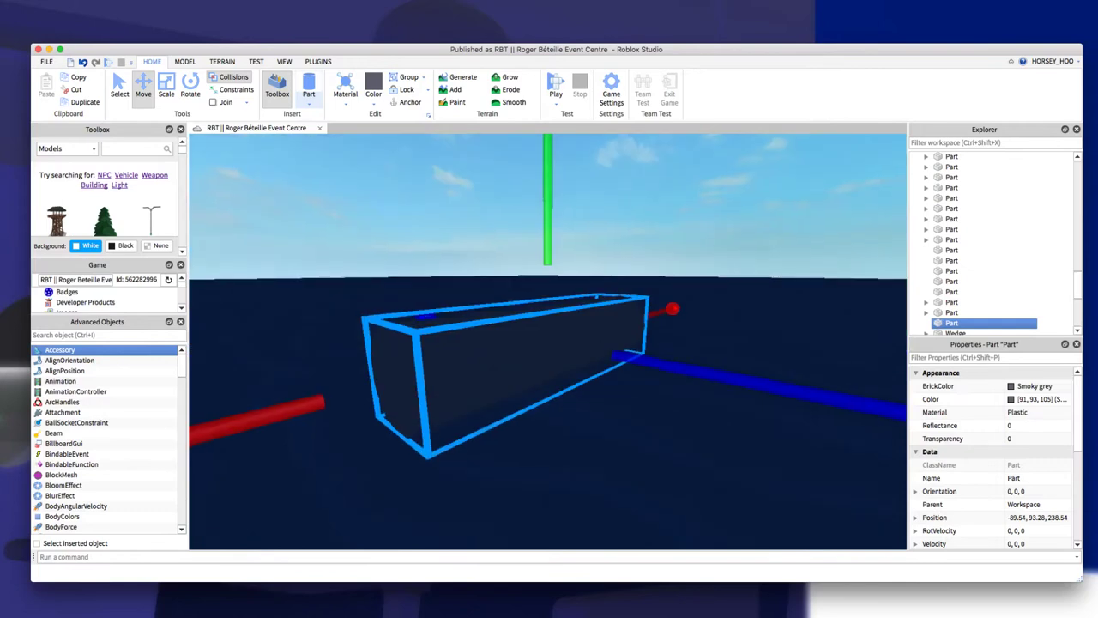
Switch from Discord back to Roblox Studio and the selected smoky grey part.
{"action": "left_click_drag", "start_coordinate": [548, 435], "coordinate": [547, 436]}
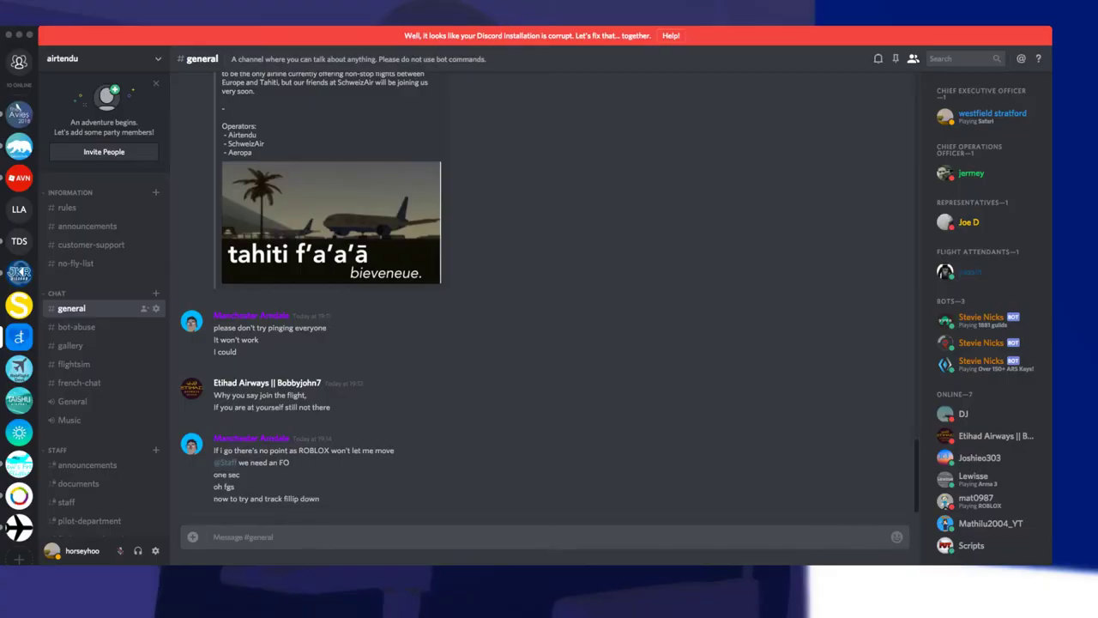
{"action": "key", "text": "super+Tab"}
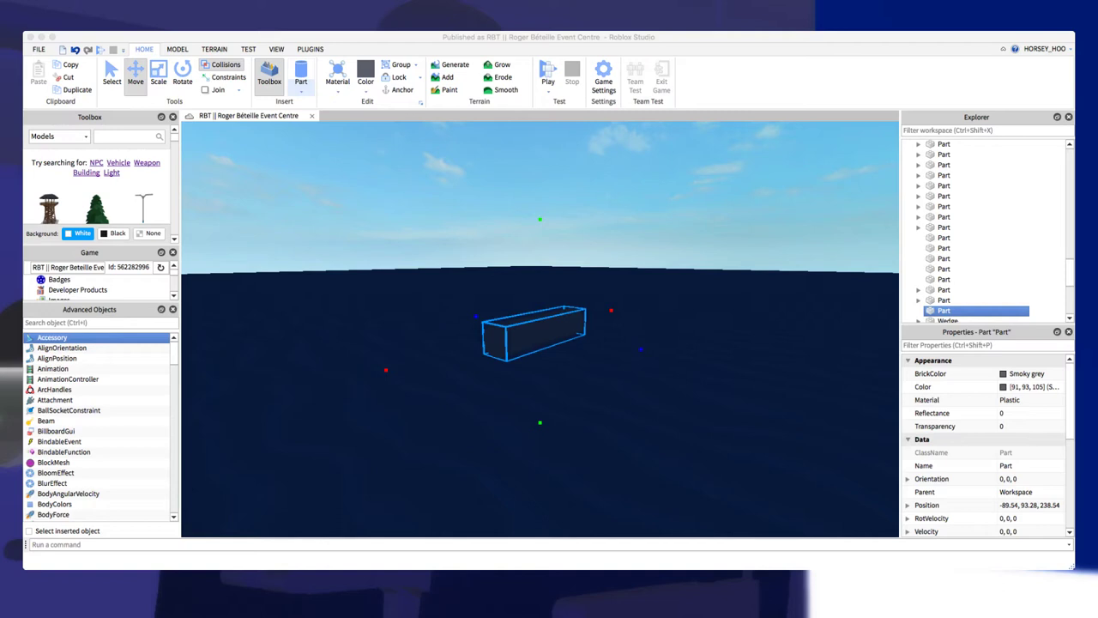
{"action": "left_click", "coordinate": [550, 387]}
{"action": "left_click", "coordinate": [539, 336]}
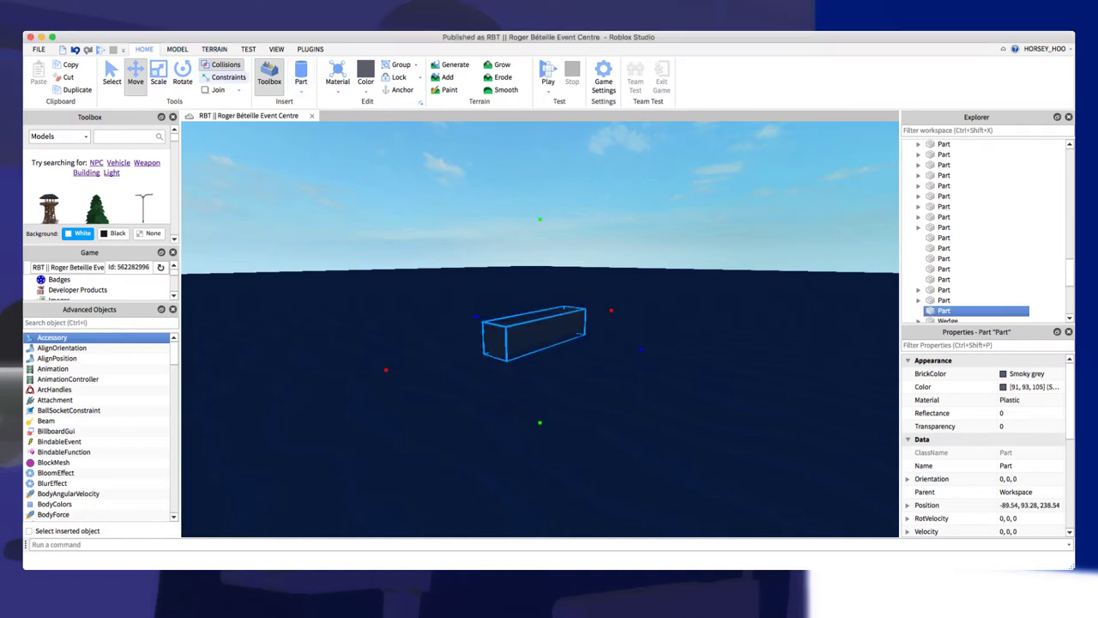
Turn off collisions and lower the smoky grey part into the auditorium to a Y position of 28.02.
{"action": "left_click", "coordinate": [177, 49]}
{"action": "left_click", "coordinate": [189, 64]}
{"action": "left_click_drag", "start_coordinate": [540, 215], "coordinate": [540, 249]}
{"action": "right_click_drag", "start_coordinate": [539, 249], "coordinate": [630, 343]}
{"action": "key", "text": "w"}
{"action": "key", "text": "w"}
{"action": "left_click_drag", "start_coordinate": [624, 232], "coordinate": [630, 400]}
{"action": "right_click_drag", "start_coordinate": [630, 400], "coordinate": [748, 451]}
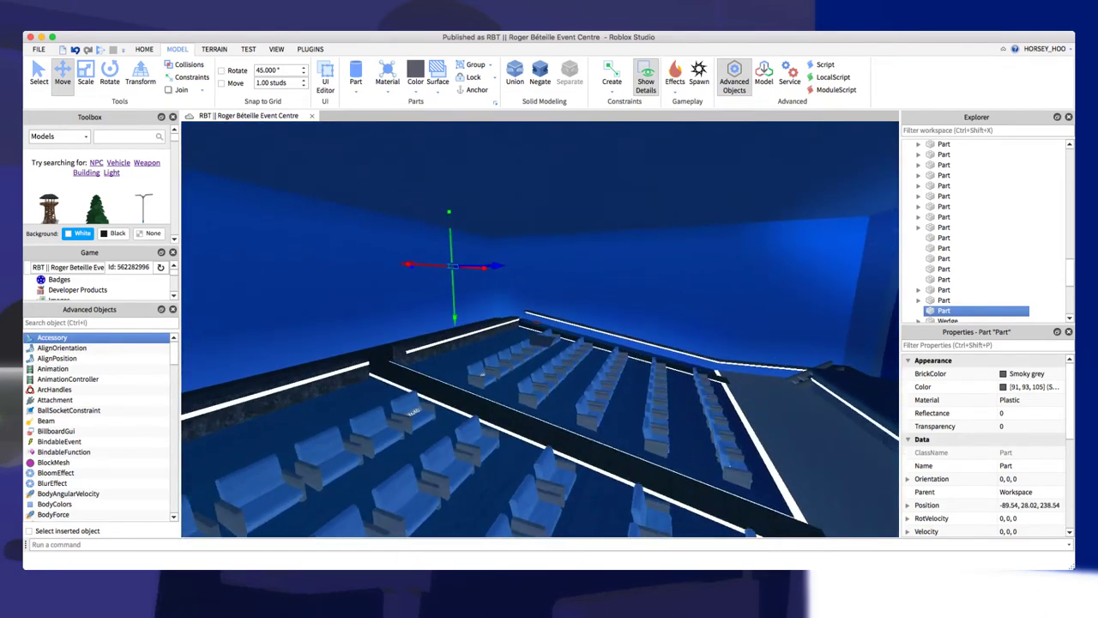
Move the part horizontally above the central aisle, to X -51.94 and Z 195.77.
{"action": "left_click_drag", "start_coordinate": [408, 265], "coordinate": [264, 257]}
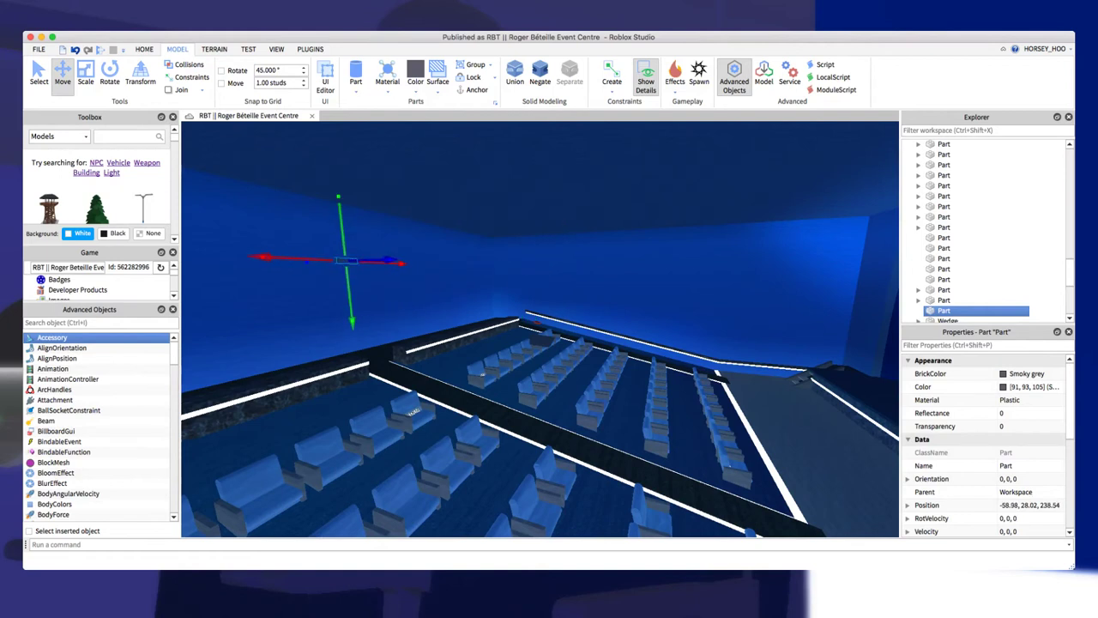
{"action": "left_click_drag", "start_coordinate": [390, 259], "coordinate": [351, 257]}
{"action": "key", "text": "a"}
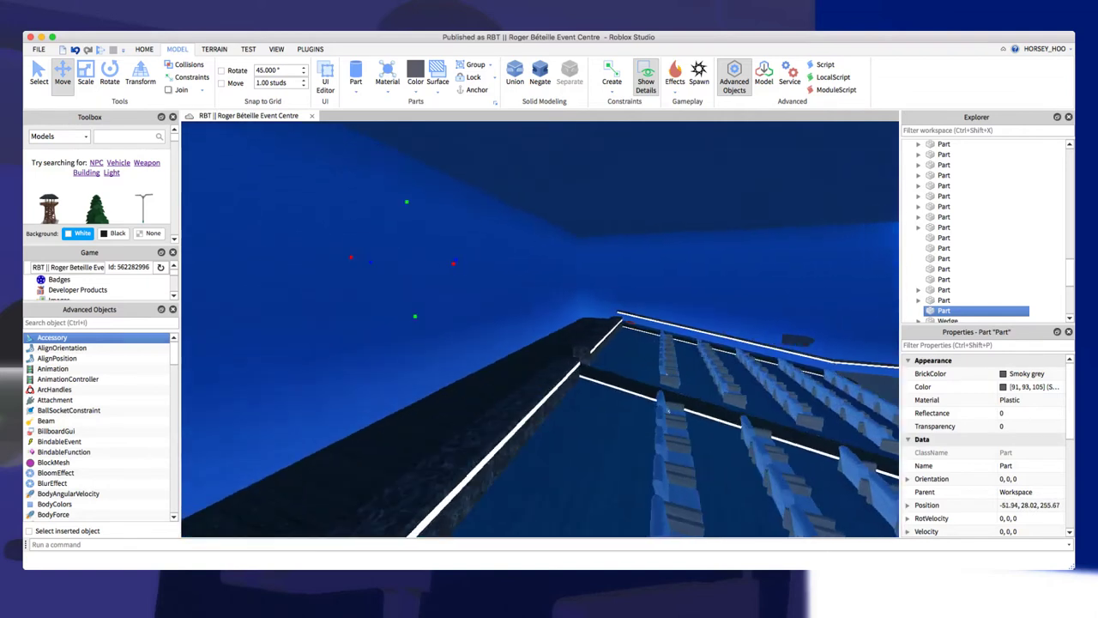
{"action": "left_click_drag", "start_coordinate": [456, 260], "coordinate": [533, 248]}
{"action": "key", "text": "d"}
Rotate the part upright to an orientation of 0, 0, -90 and lower it to Y 19.68.
{"action": "key", "text": "ctrl+t"}
{"action": "right_click_drag", "start_coordinate": [533, 248], "coordinate": [446, 250]}
{"action": "key", "text": "d"}
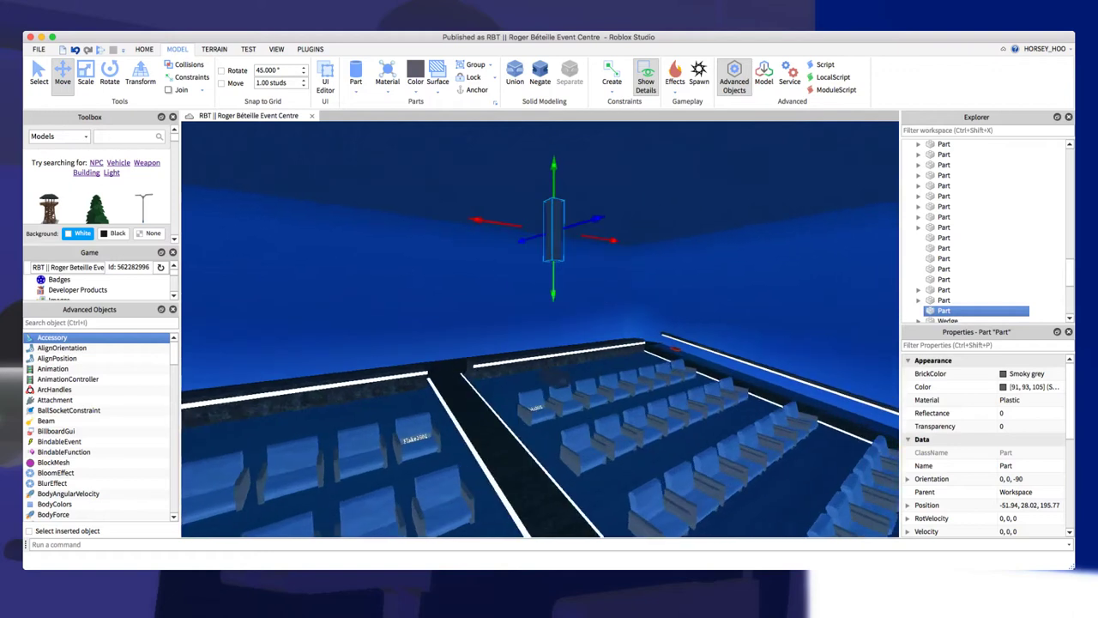
{"action": "left_click_drag", "start_coordinate": [553, 294], "coordinate": [553, 428]}
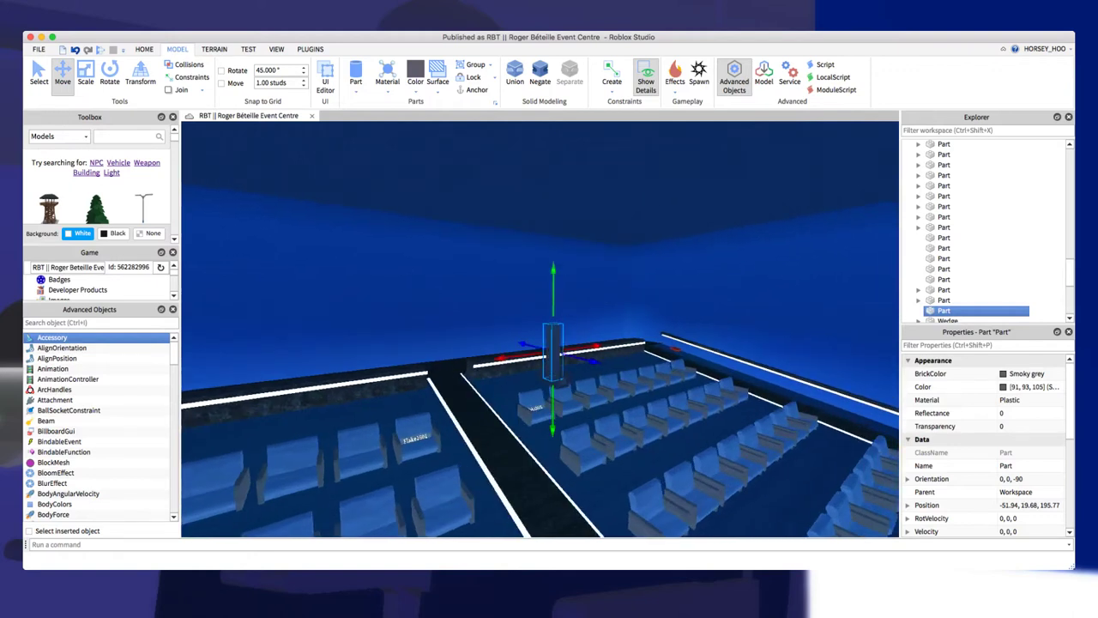
Shift the upright part slightly along X to -52.21.
{"action": "right_click_drag", "start_coordinate": [553, 428], "coordinate": [553, 477]}
{"action": "key", "text": "w"}
{"action": "key", "text": "d"}
{"action": "left_click_drag", "start_coordinate": [691, 241], "coordinate": [706, 239]}
{"action": "key", "text": "s"}
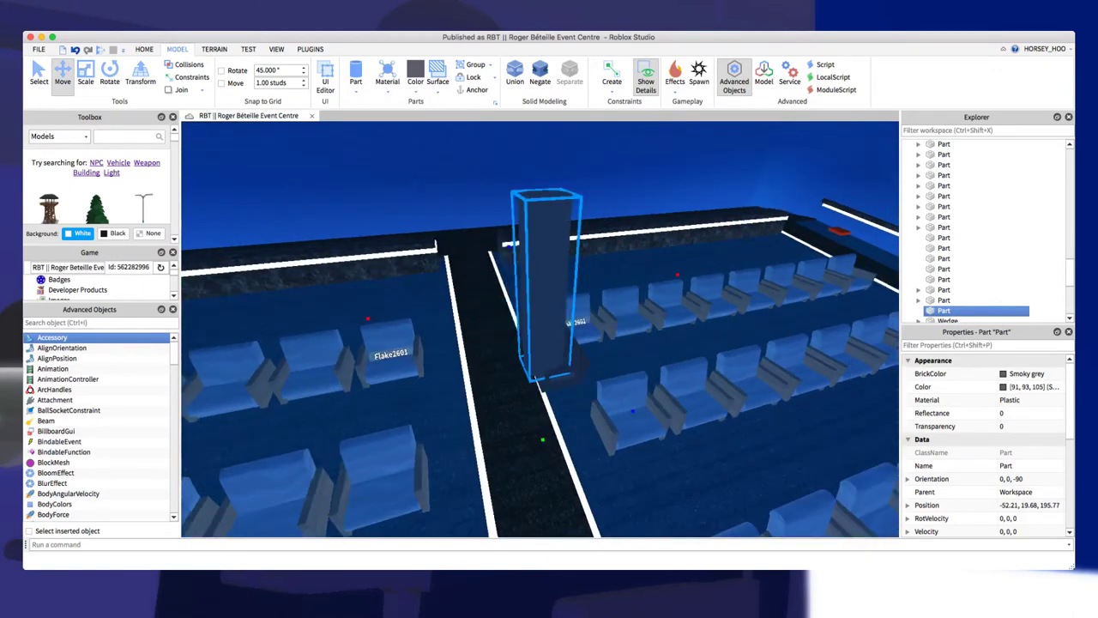
Scale down the upright part's horizontal dimensions to form a slim pole.
{"action": "key", "text": "ctrl+3"}
{"action": "left_click_drag", "start_coordinate": [609, 355], "coordinate": [592, 339]}
{"action": "key", "text": "a"}
{"action": "right_click_drag", "start_coordinate": [591, 339], "coordinate": [686, 296]}
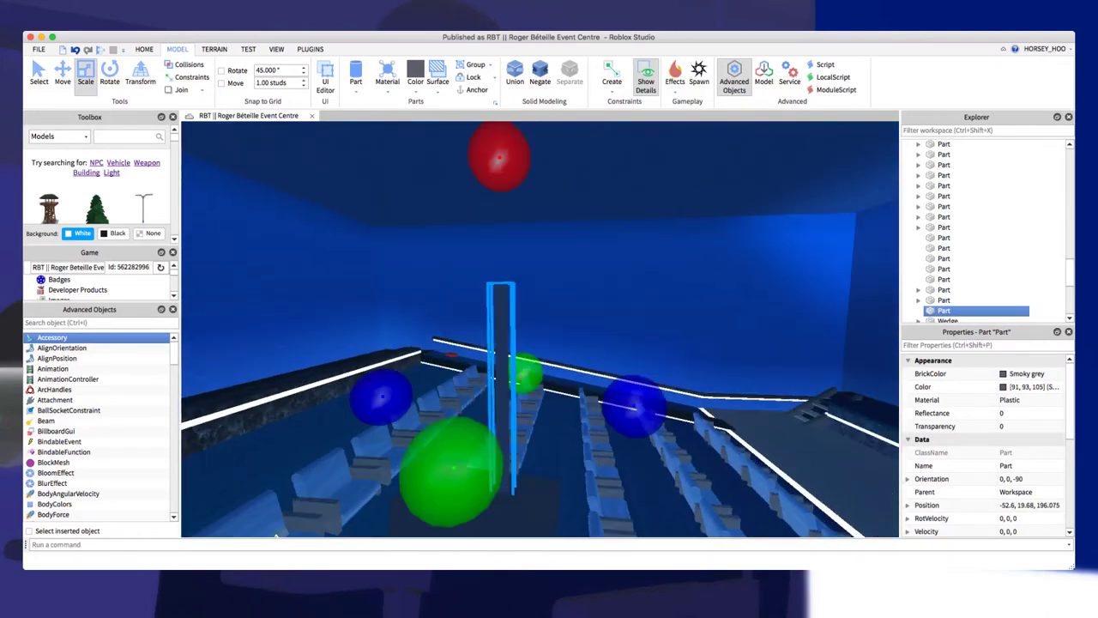
{"action": "key", "text": "s"}
{"action": "left_click_drag", "start_coordinate": [440, 373], "coordinate": [409, 371]}
{"action": "key", "text": "s"}
Stretch the slim pole upward toward the auditorium ceiling.
{"action": "left_click_drag", "start_coordinate": [499, 224], "coordinate": [529, 152]}
{"action": "key", "text": "w"}
{"action": "key", "text": "d"}
{"action": "right_click_drag", "start_coordinate": [529, 163], "coordinate": [463, 164]}
{"action": "key", "text": "s"}
Examine the pole, the ceiling and the CCTV camera from the stage side of the auditorium.
{"action": "left_click", "coordinate": [561, 224]}
{"action": "key", "text": "s"}
{"action": "key", "text": "a"}
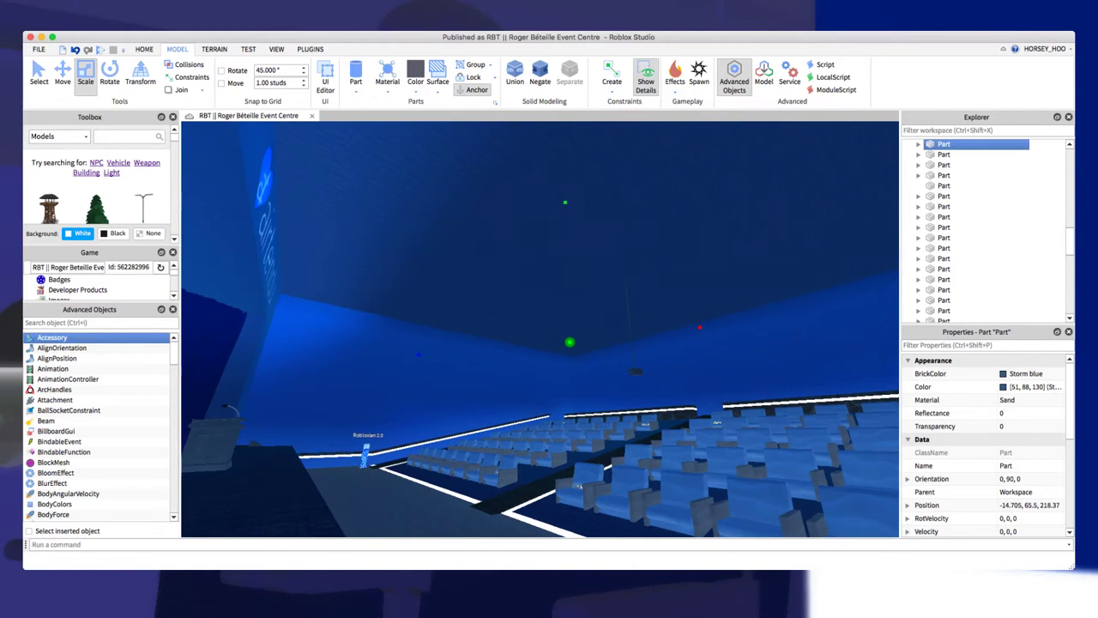
{"action": "key", "text": "w"}
{"action": "key", "text": "d"}
{"action": "key", "text": "s"}
{"action": "key", "text": "a"}
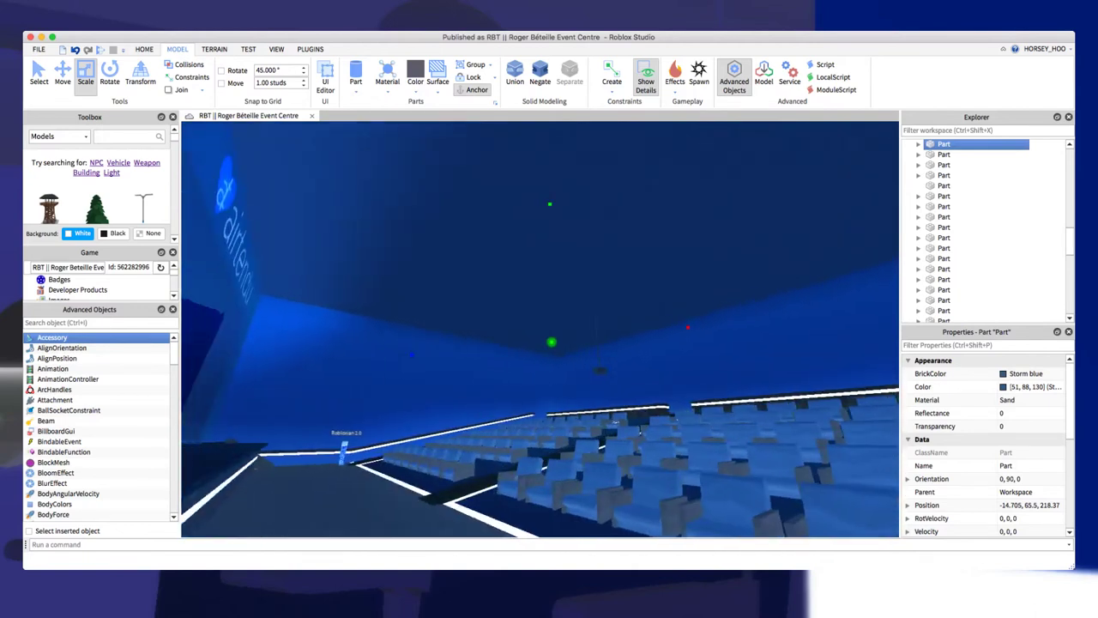
{"action": "key", "text": "w"}
{"action": "key", "text": "d"}
{"action": "key", "text": "w"}
{"action": "right_click_drag", "start_coordinate": [584, 257], "coordinate": [590, 343]}
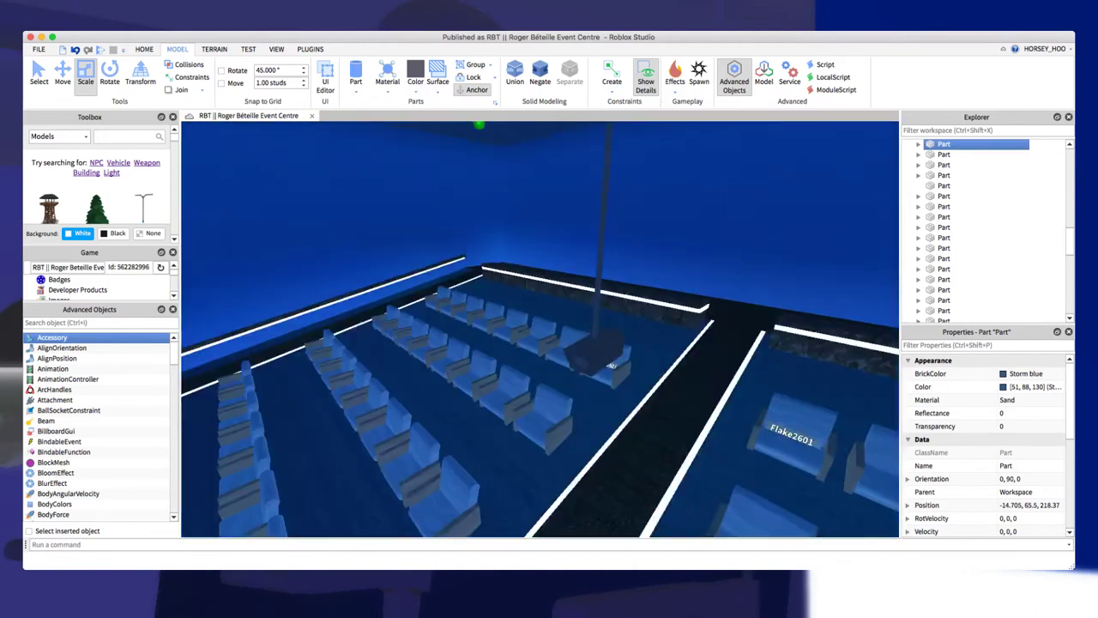
Raise the CCTV model's Case Attachment, Camera Case and CCTV Camera parts up along the pole.
{"action": "left_click", "coordinate": [591, 345]}
{"action": "key", "text": "w"}
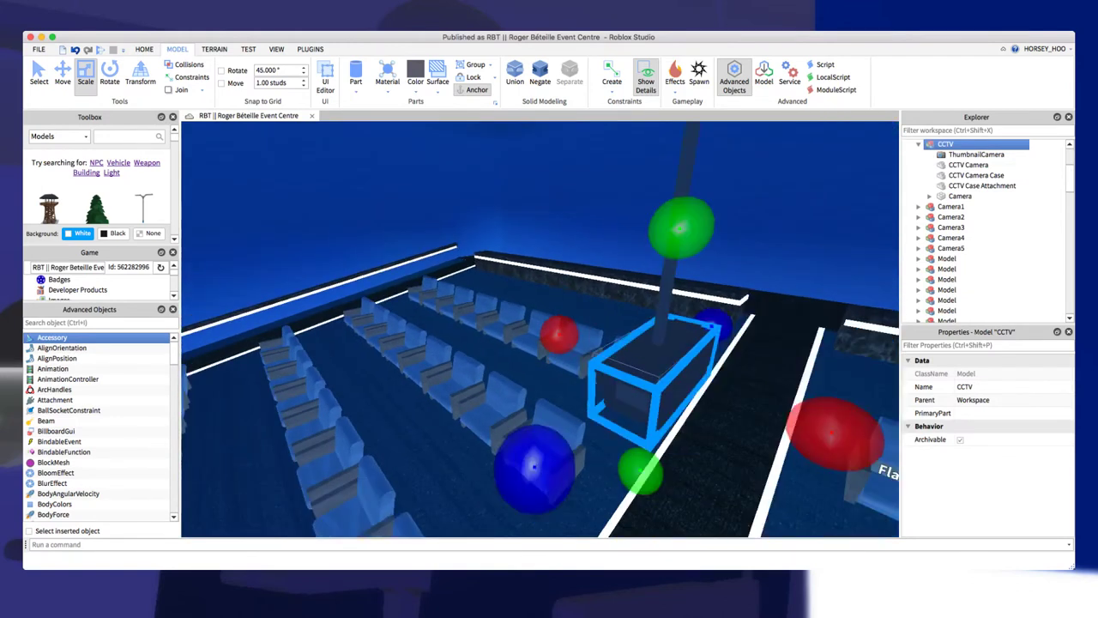
{"action": "left_click", "coordinate": [960, 197]}
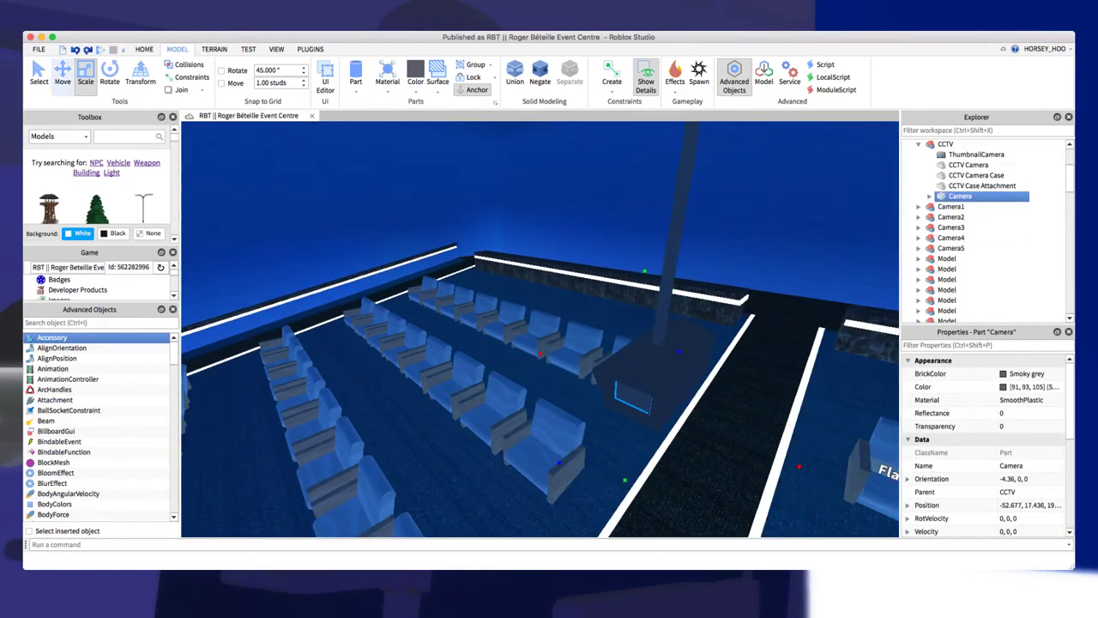
{"action": "left_click", "coordinate": [63, 75]}
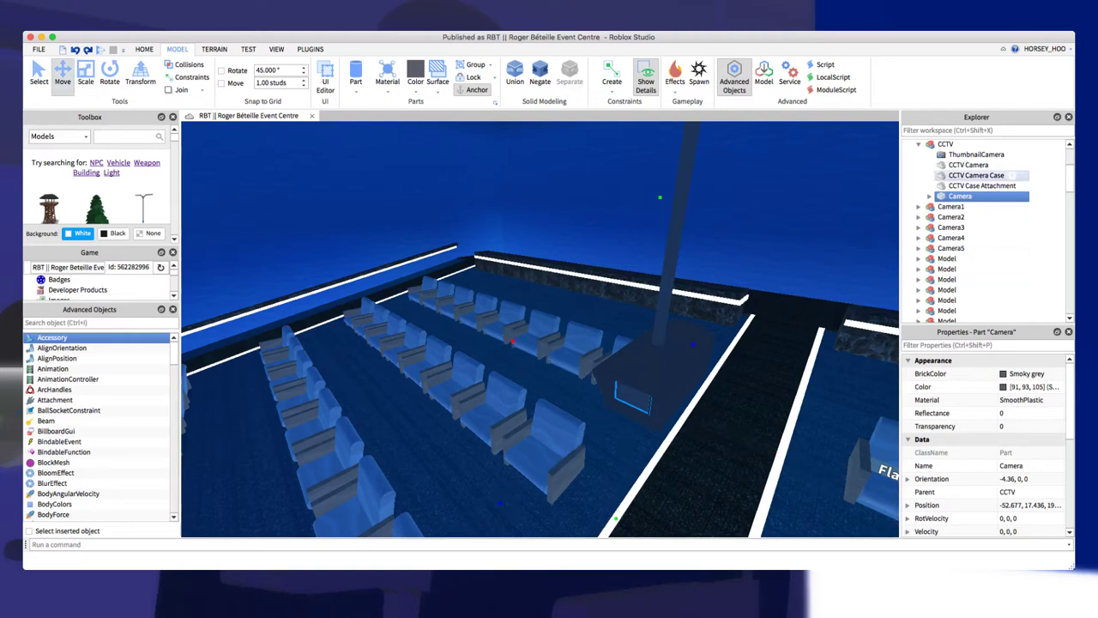
{"action": "left_click", "coordinate": [980, 186]}
{"action": "left_click", "coordinate": [980, 175], "text": "super"}
{"action": "left_click", "coordinate": [979, 164], "text": "super"}
{"action": "left_click_drag", "start_coordinate": [691, 161], "coordinate": [704, 90]}
{"action": "mouse_move", "coordinate": [601, 326]}
{"action": "right_mouse_down"}
{"action": "mouse_move", "coordinate": [703, 331]}
{"action": "mouse_move", "coordinate": [601, 313]}
{"action": "right_mouse_up"}
{"action": "left_click_drag", "start_coordinate": [639, 365], "coordinate": [648, 262]}
{"action": "left_click", "coordinate": [645, 276]}
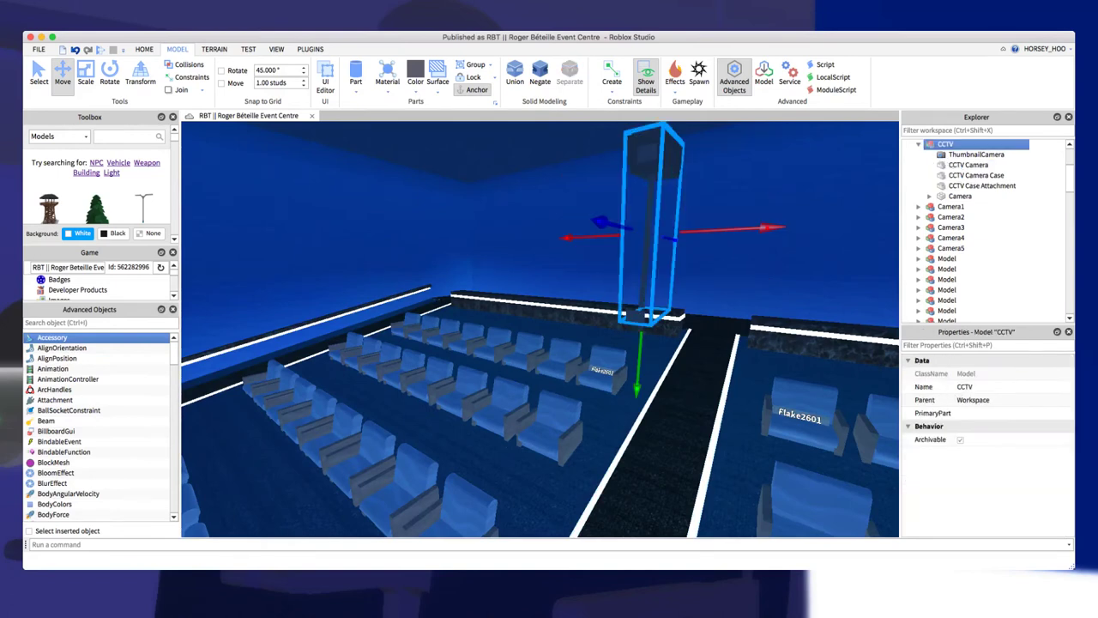
Set the transparency of the CCTV model's Camera part to 0.5.
{"action": "left_click", "coordinate": [961, 196]}
{"action": "left_click", "coordinate": [1021, 427]}
{"action": "type", "text": "1"}
{"action": "key", "text": "Return"}
{"action": "key", "text": "Return"}
{"action": "left_click", "coordinate": [1059, 427]}
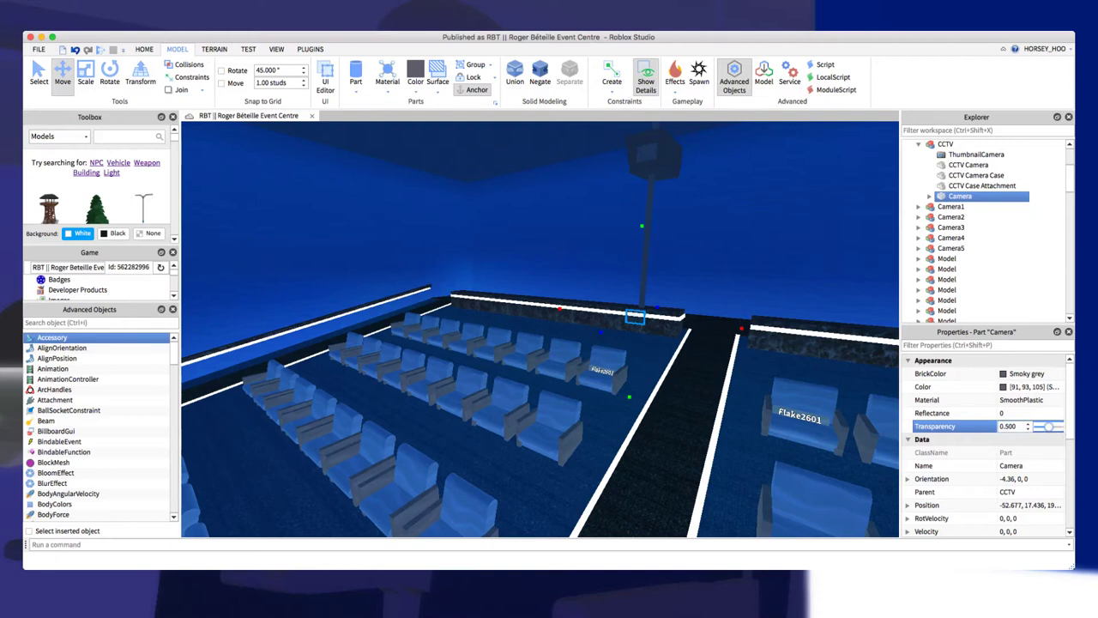
{"action": "left_click", "coordinate": [832, 344]}
Shorten the pole from its lower end so that it ends at the raised CCTV camera.
{"action": "left_click", "coordinate": [648, 244]}
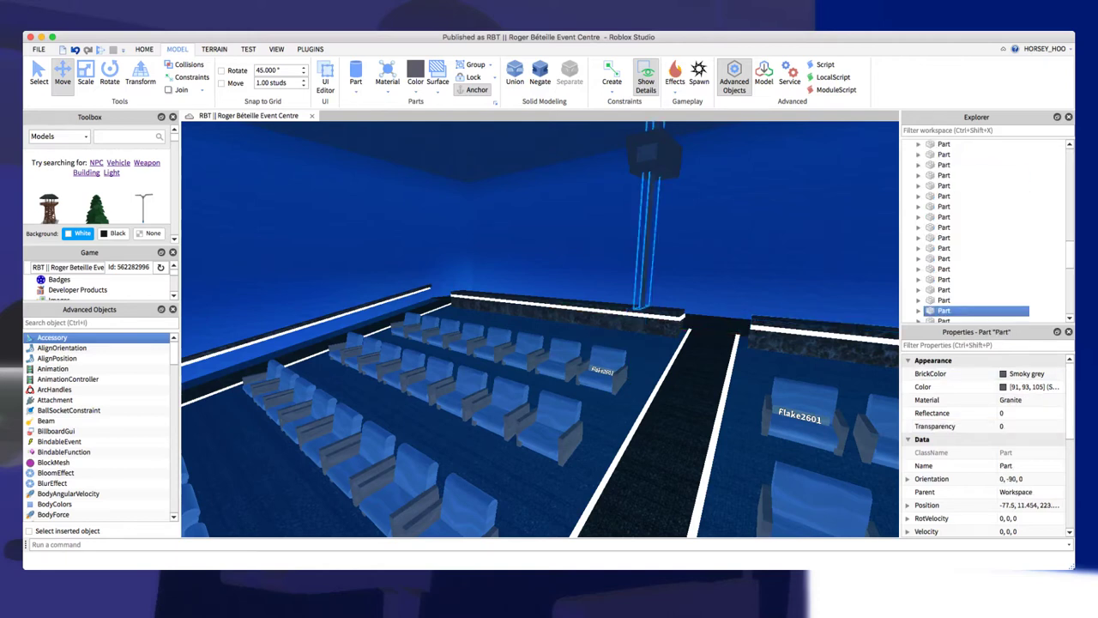
{"action": "left_click", "coordinate": [86, 76]}
{"action": "left_click_drag", "start_coordinate": [638, 354], "coordinate": [649, 206]}
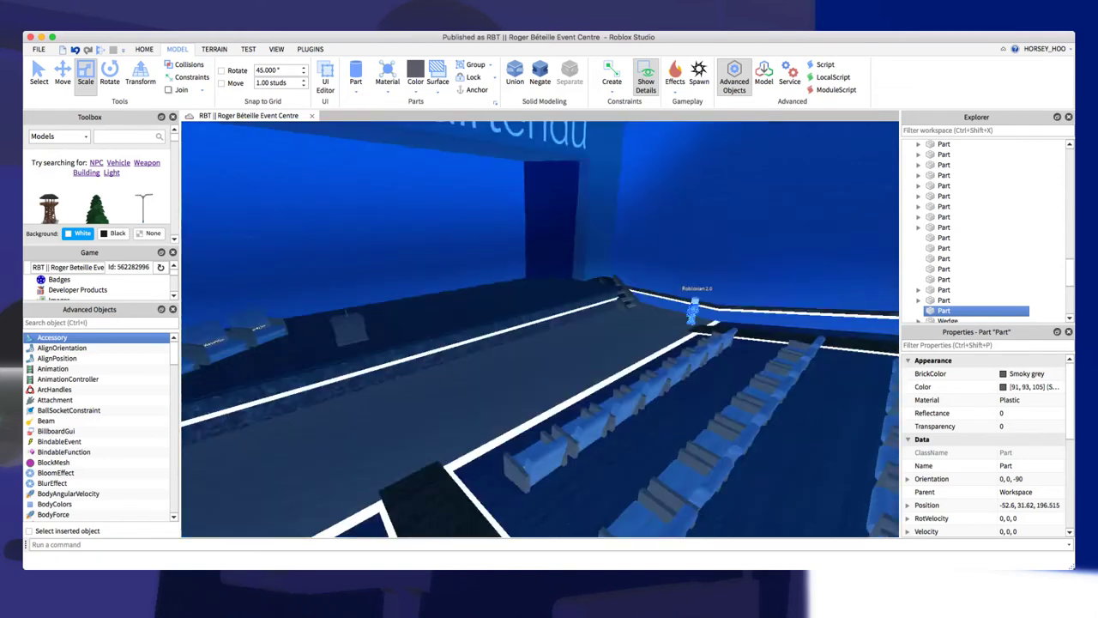
Start a Play Here test from the current viewpoint in the auditorium.
{"action": "left_click", "coordinate": [248, 49]}
{"action": "left_click", "coordinate": [39, 72]}
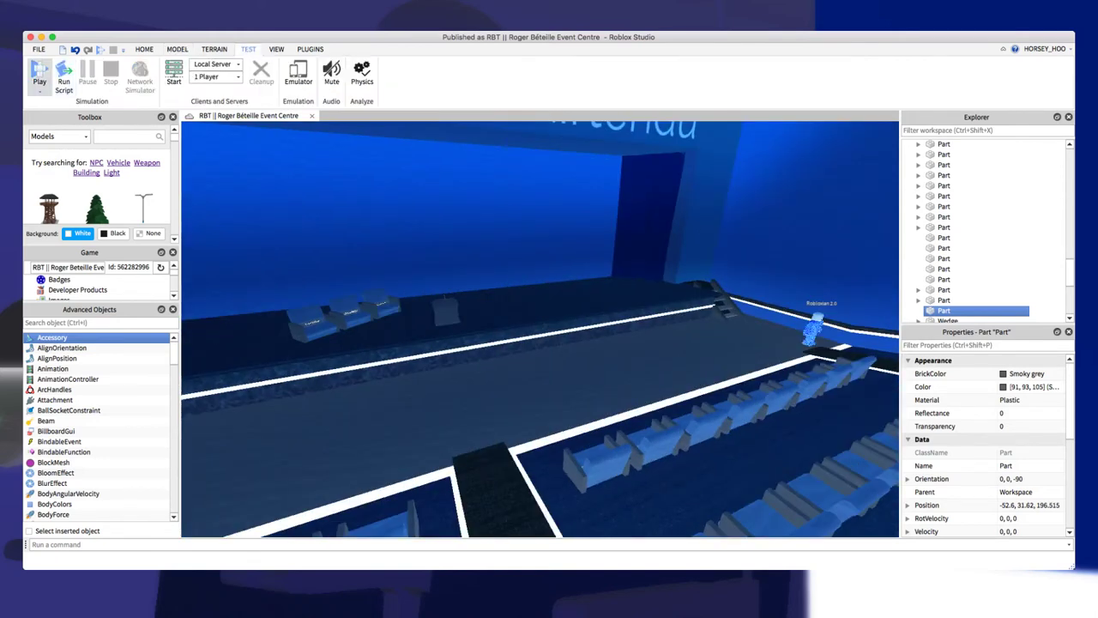
{"action": "left_click", "coordinate": [50, 113]}
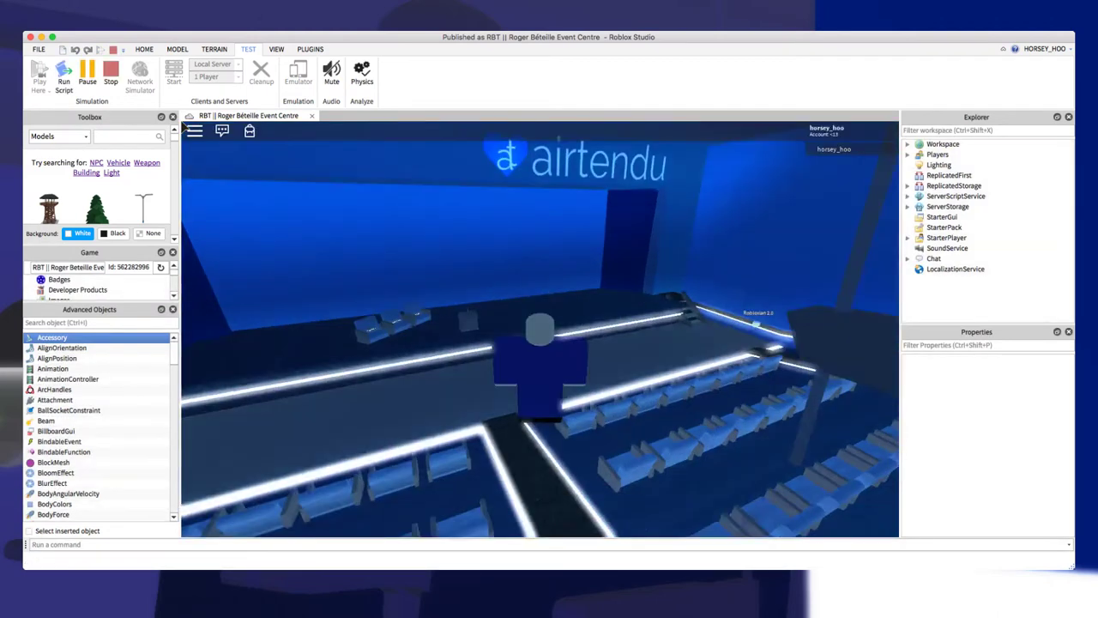
Test the CCTV camera's view from the central aisle and stop the play test.
{"action": "key", "text": "w"}
{"action": "mouse_move", "coordinate": [497, 303]}
{"action": "right_mouse_down"}
{"action": "mouse_move", "coordinate": [483, 316]}
{"action": "mouse_move", "coordinate": [478, 306]}
{"action": "right_mouse_up"}
{"action": "key", "text": "d"}
{"action": "key", "text": "w"}
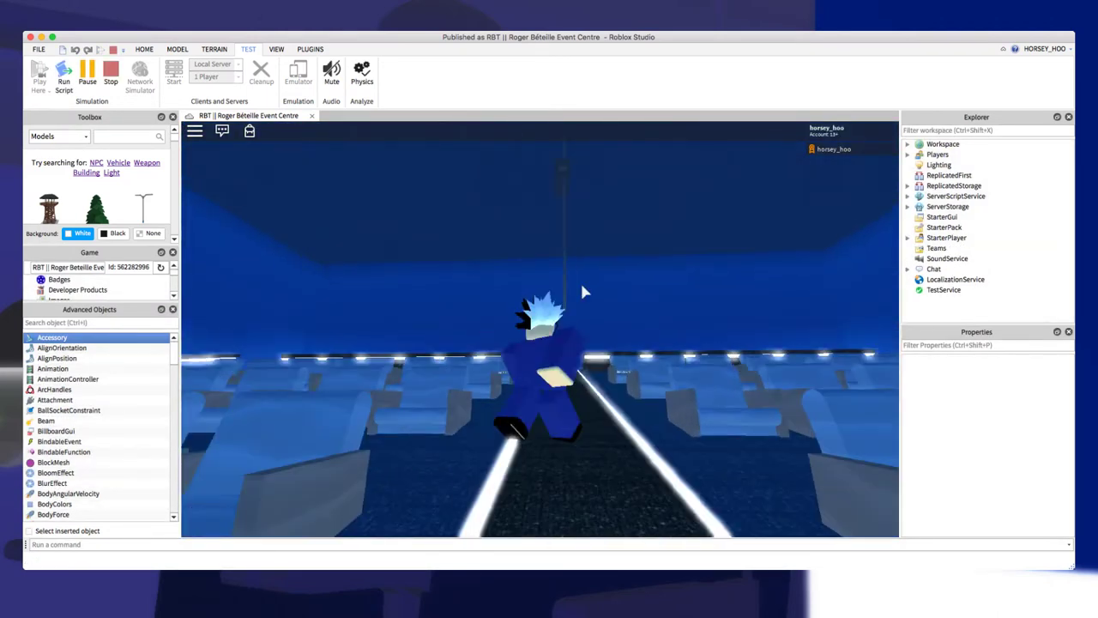
{"action": "left_click", "coordinate": [558, 230]}
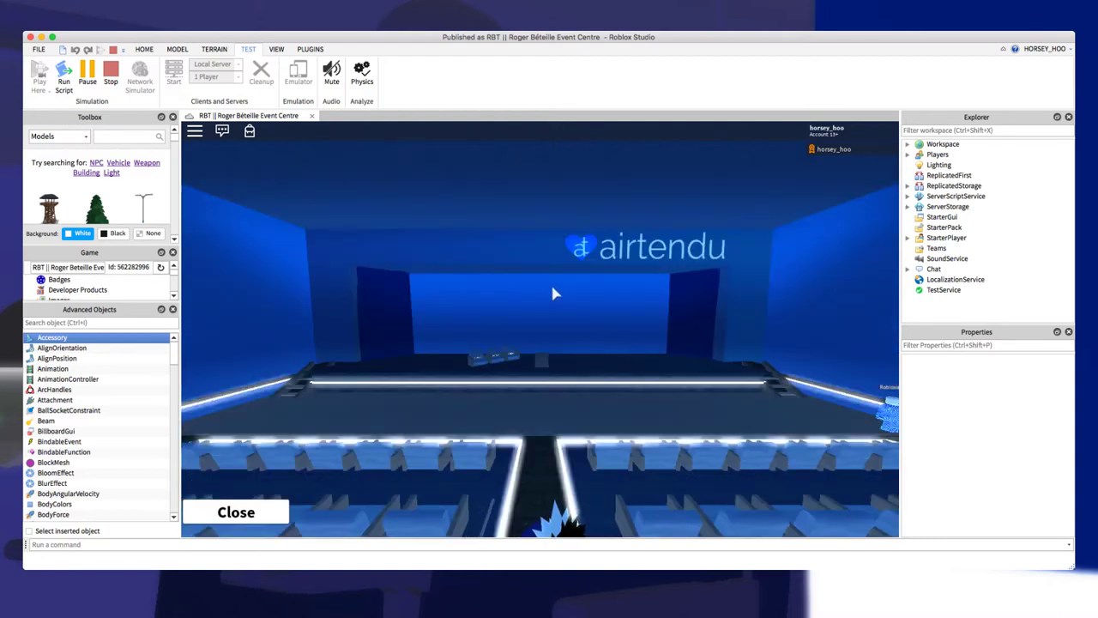
{"action": "key", "text": "shift+F5"}
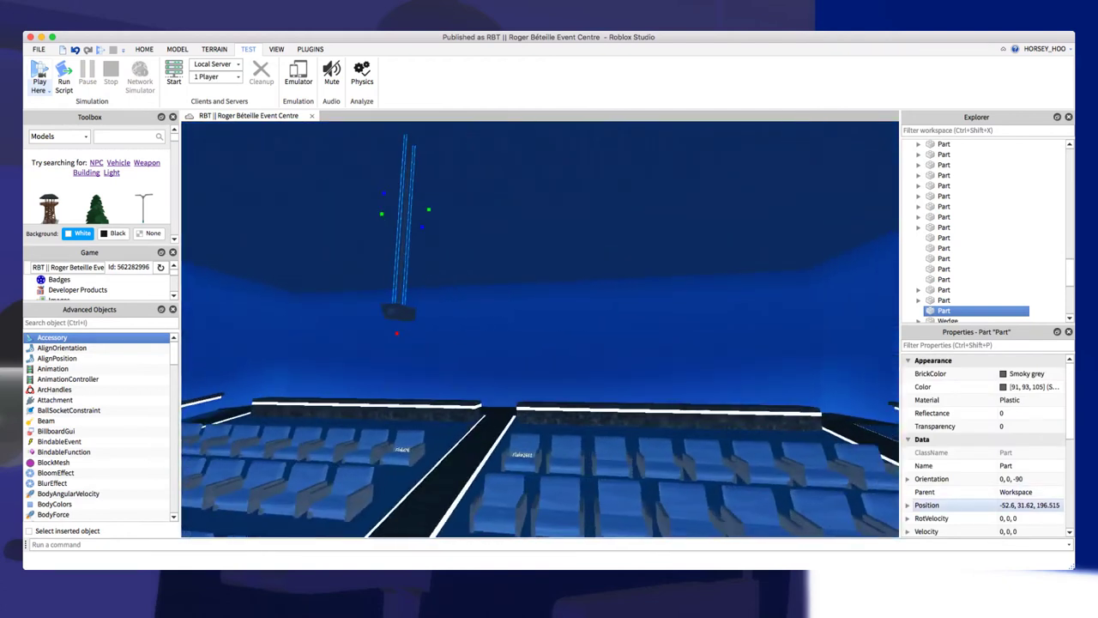
Anchor the pole that carries the CCTV camera.
{"action": "scroll", "coordinate": [1003, 479], "scroll_direction": "down", "scroll_amount": 2}
{"action": "left_click", "coordinate": [1003, 506]}
{"action": "right_click_drag", "start_coordinate": [601, 326], "coordinate": [579, 350]}
{"action": "scroll", "coordinate": [550, 318], "scroll_direction": "down", "scroll_amount": 5}
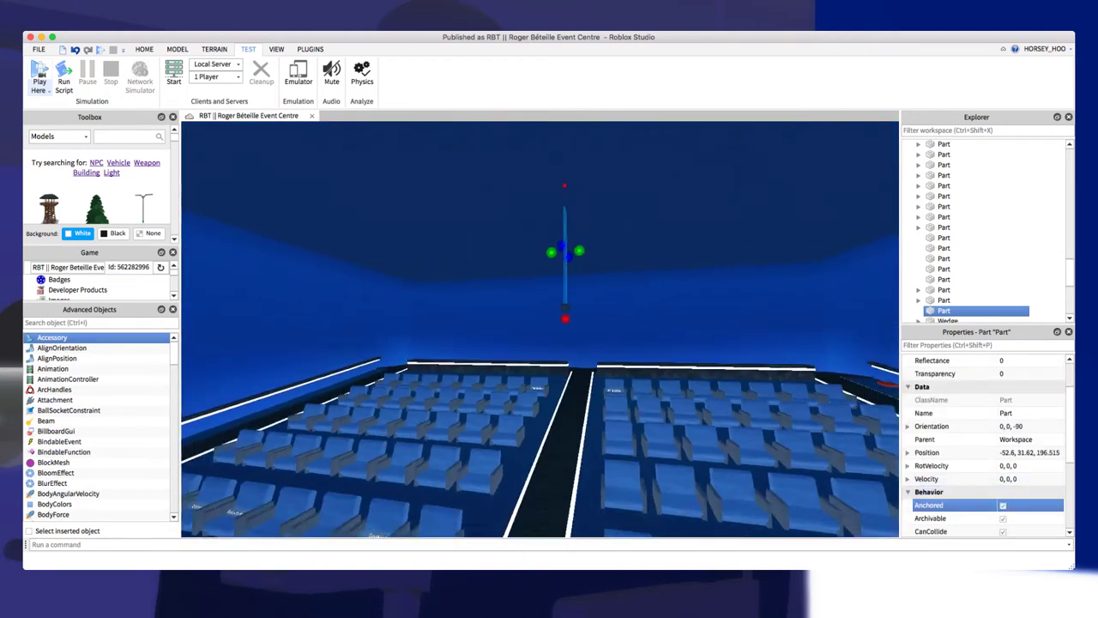
Inspect the name labels on the three stage chairs up close.
{"action": "left_click", "coordinate": [549, 292]}
{"action": "right_click_drag", "start_coordinate": [550, 292], "coordinate": [687, 360]}
{"action": "scroll", "coordinate": [549, 317], "scroll_direction": "down", "scroll_amount": 3}
{"action": "scroll", "coordinate": [601, 343], "scroll_direction": "up", "scroll_amount": 6}
{"action": "left_click", "coordinate": [682, 344]}
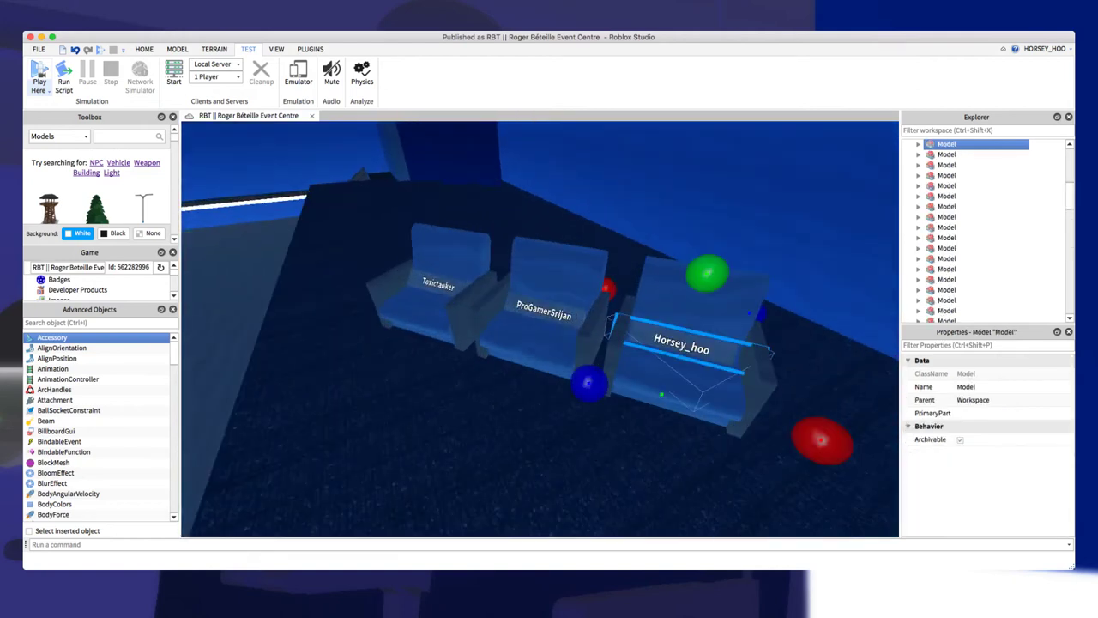
Examine the stage front and the steel blue wall section above it from the seating area.
{"action": "scroll", "coordinate": [683, 344], "scroll_direction": "down", "scroll_amount": 5}
{"action": "right_click_drag", "start_coordinate": [601, 343], "coordinate": [686, 292]}
{"action": "left_click", "coordinate": [549, 361]}
{"action": "scroll", "coordinate": [549, 361], "scroll_direction": "up", "scroll_amount": 1}
{"action": "scroll", "coordinate": [549, 318], "scroll_direction": "down", "scroll_amount": 4}
{"action": "left_click", "coordinate": [553, 172]}
{"action": "scroll", "coordinate": [554, 257], "scroll_direction": "down", "scroll_amount": 3}
{"action": "key", "text": "d"}
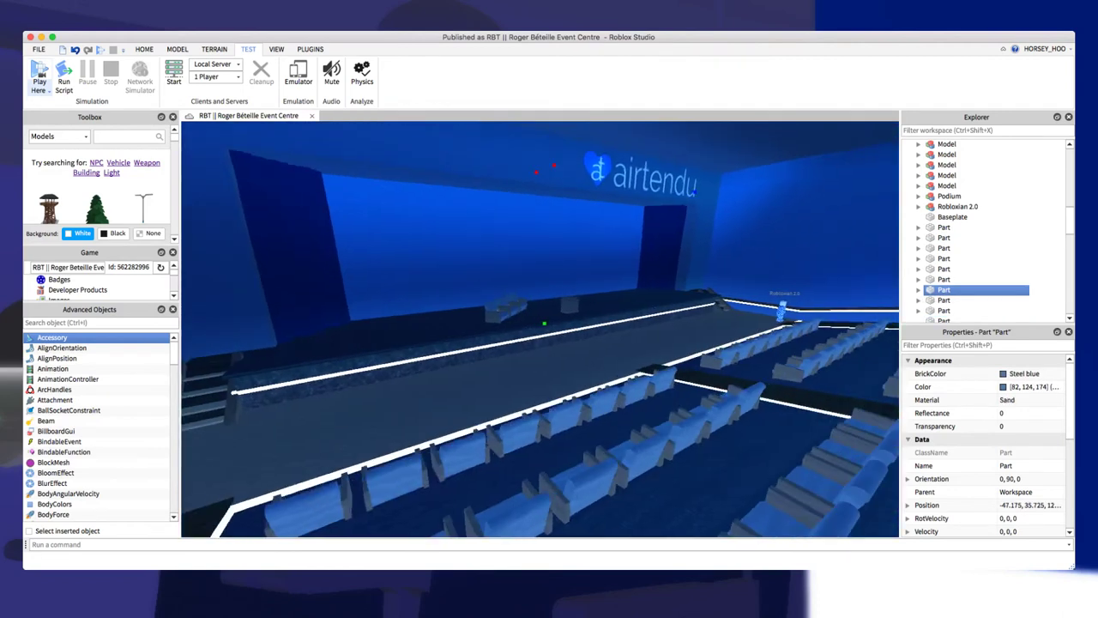
{"action": "mouse_move", "coordinate": [544, 321]}
{"action": "left_mouse_down"}
{"action": "mouse_move", "coordinate": [545, 206]}
{"action": "mouse_move", "coordinate": [545, 310]}
{"action": "left_mouse_up"}
{"action": "scroll", "coordinate": [545, 311], "scroll_direction": "down", "scroll_amount": 4}
{"action": "scroll", "coordinate": [545, 313], "scroll_direction": "up", "scroll_amount": 5}
{"action": "left_click", "coordinate": [545, 314]}
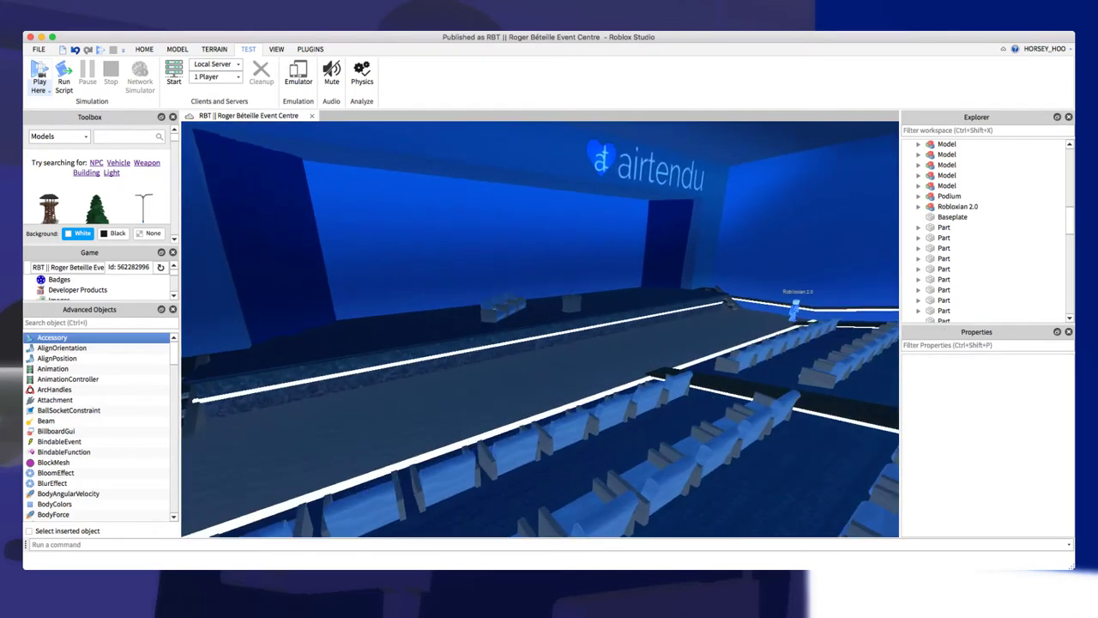
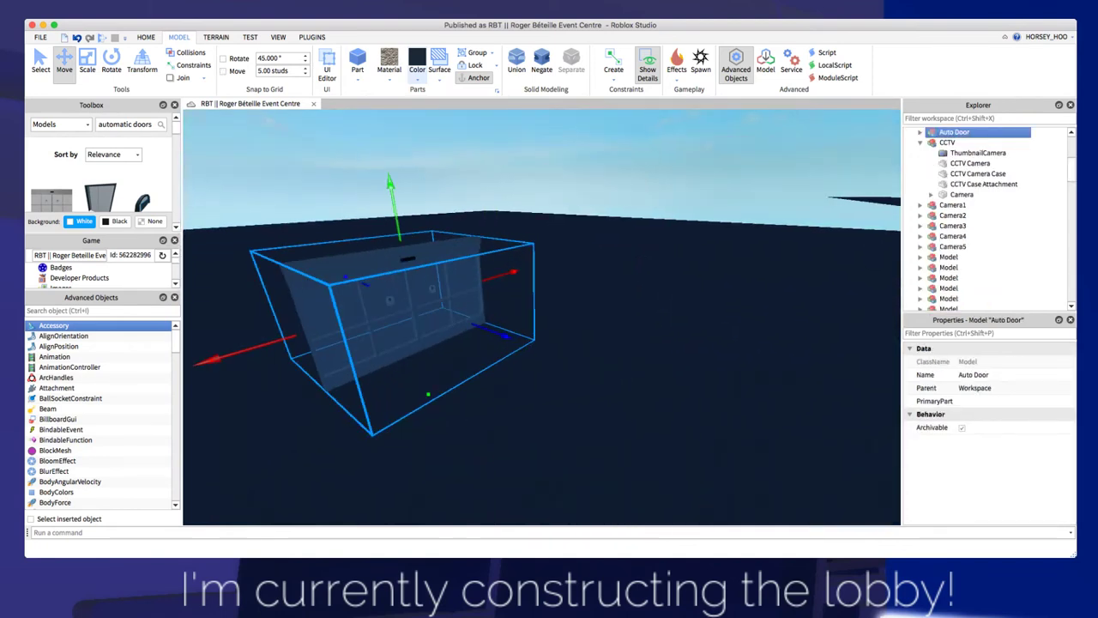
Ungroup the Auto Door model and check its base and header pieces individually.
{"action": "key", "text": "ctrl+u"}
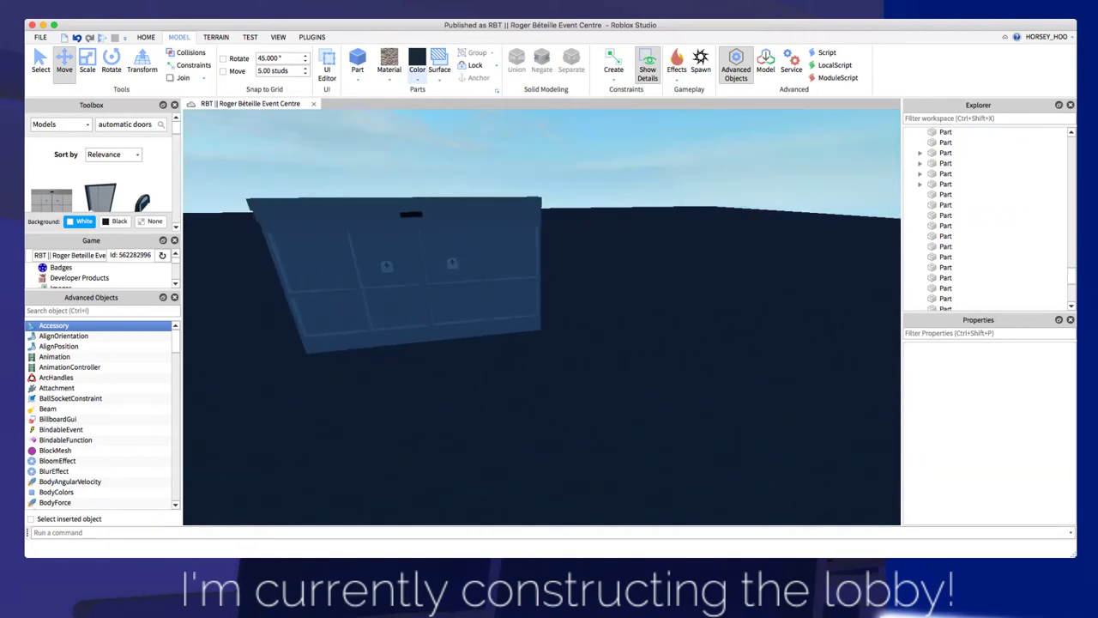
{"action": "left_click", "coordinate": [456, 306]}
{"action": "left_click", "coordinate": [400, 335]}
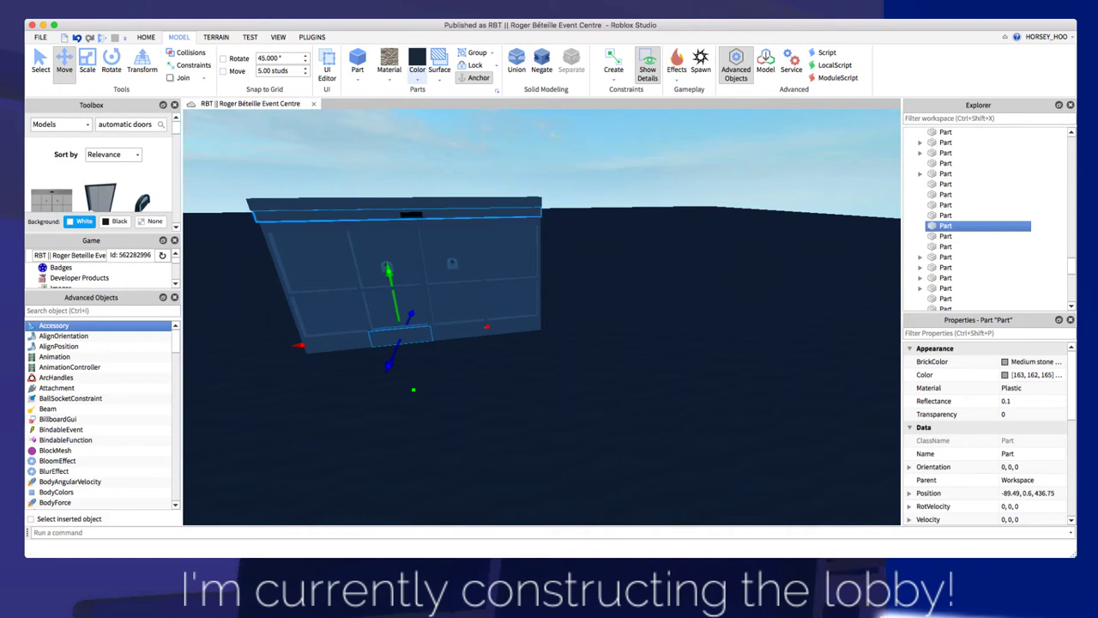
{"action": "left_click", "coordinate": [387, 214]}
{"action": "scroll", "coordinate": [532, 322], "scroll_direction": "down", "scroll_amount": 5}
{"action": "scroll", "coordinate": [455, 322], "scroll_direction": "up", "scroll_amount": 5}
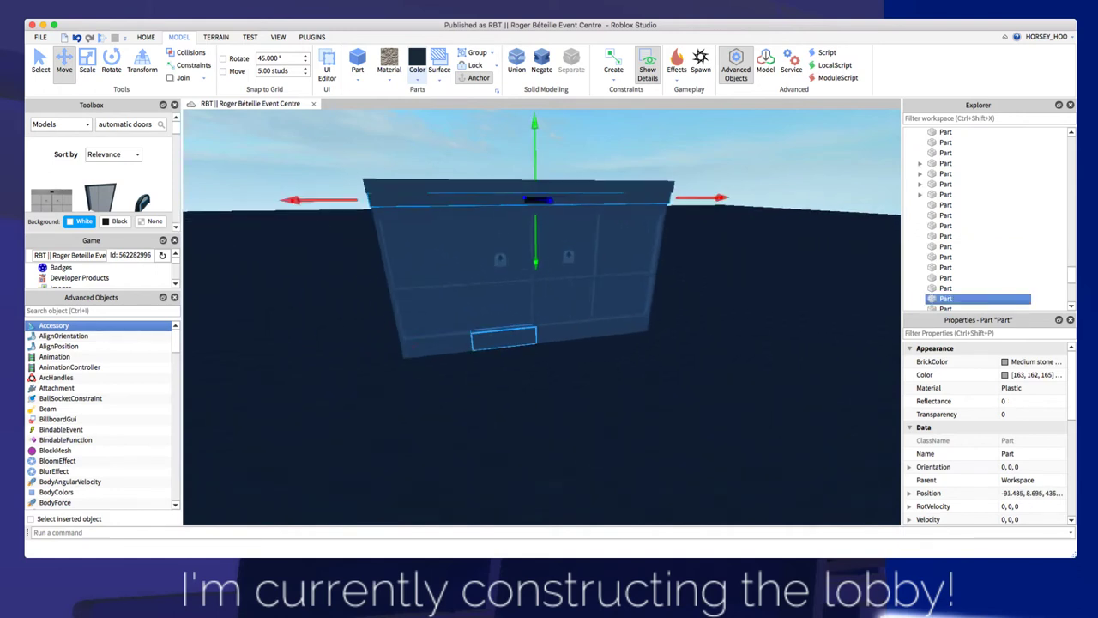
Delete the small panel part at the base of the ungrouped door.
{"action": "left_click", "coordinate": [504, 339]}
{"action": "key", "text": "Delete"}
{"action": "scroll", "coordinate": [532, 343], "scroll_direction": "up", "scroll_amount": 5}
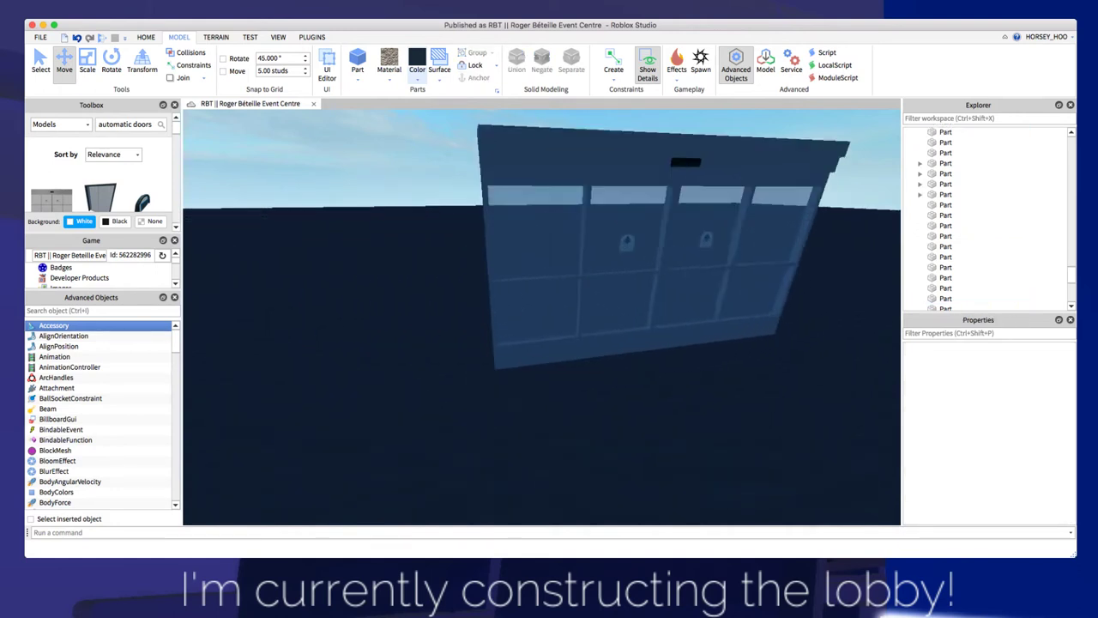
Apply the Sand material to all base, upright, crossbar and header parts of the automatic door's frame.
{"action": "left_click", "coordinate": [533, 367]}
{"action": "key", "text": "d"}
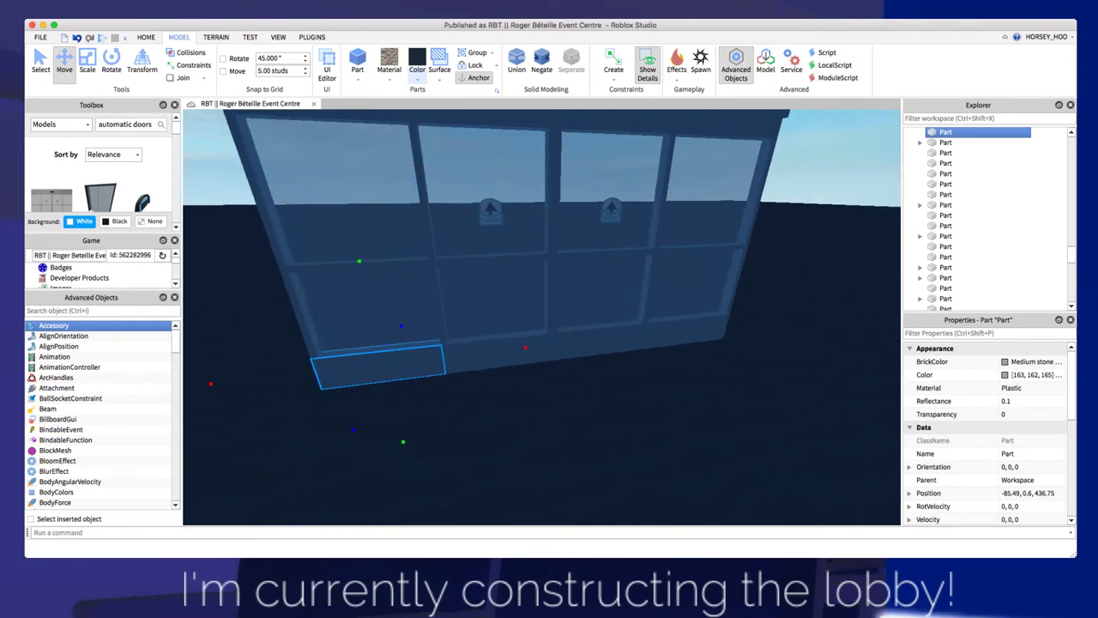
{"action": "left_click", "coordinate": [40, 62]}
{"action": "left_click", "coordinate": [499, 353]}
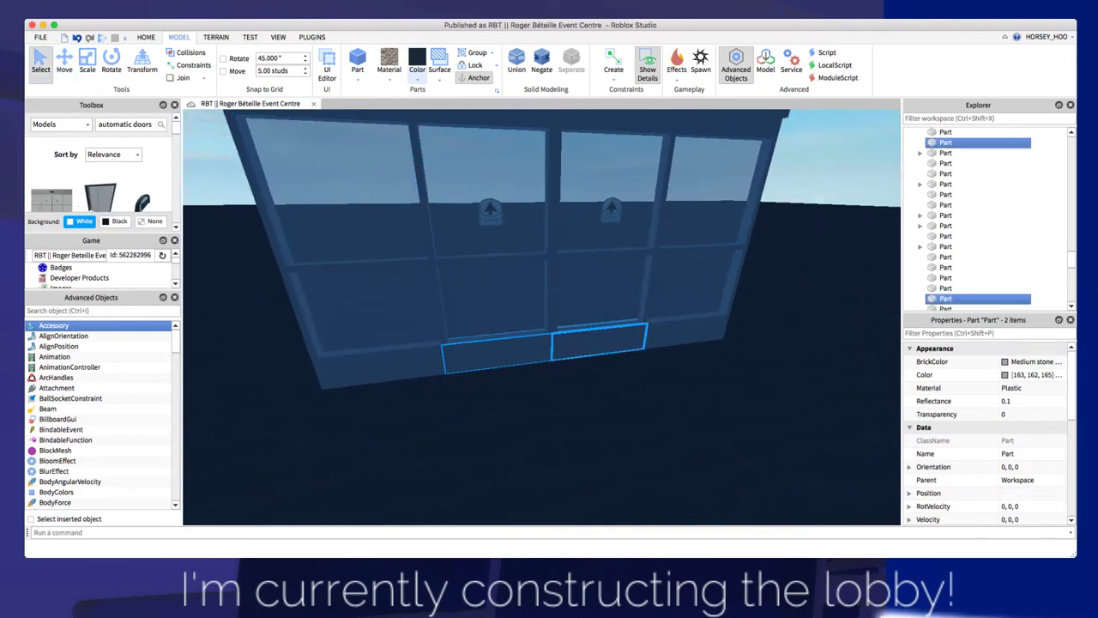
{"action": "left_click", "coordinate": [685, 332], "text": "shift"}
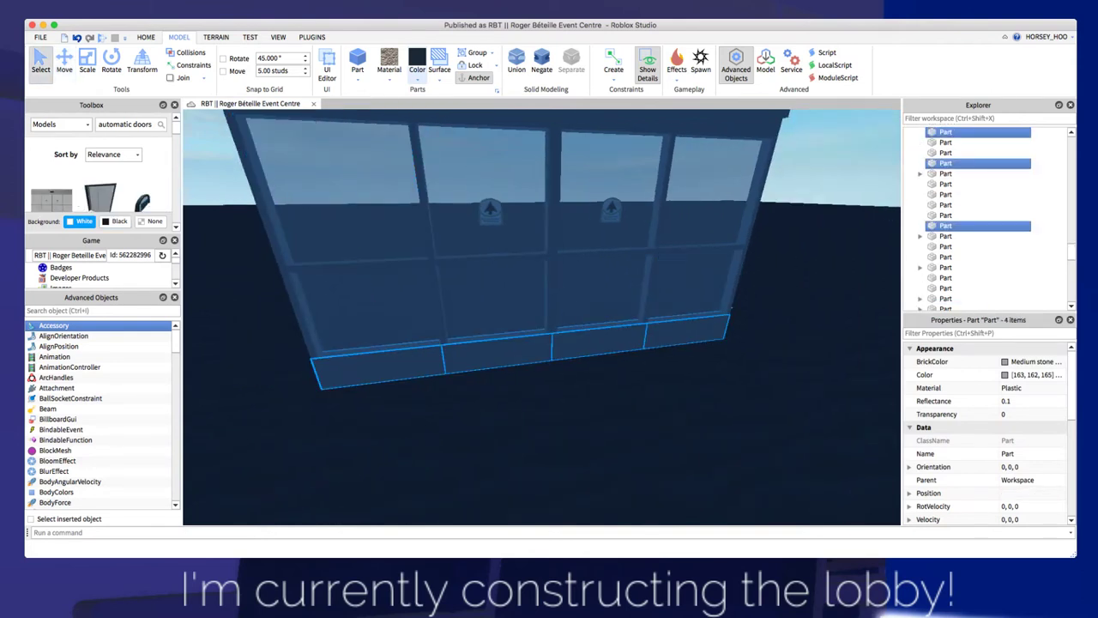
{"action": "left_click", "coordinate": [653, 287], "text": "shift"}
{"action": "left_click", "coordinate": [550, 292], "text": "shift"}
{"action": "left_click", "coordinate": [489, 259], "text": "shift"}
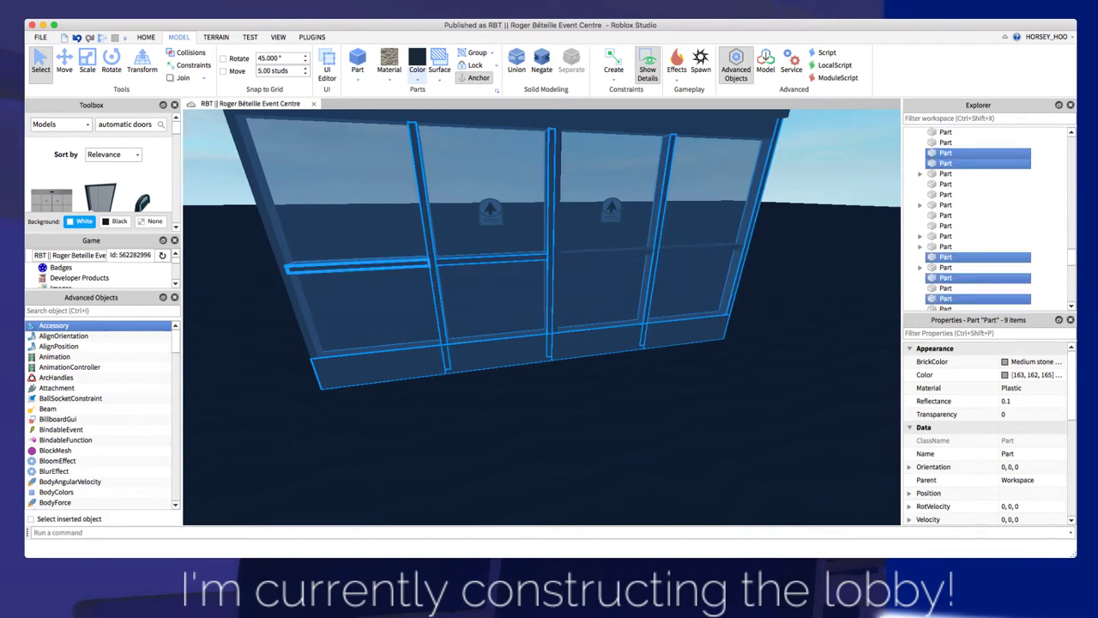
{"action": "left_click", "coordinate": [360, 265], "text": "shift"}
{"action": "left_click", "coordinate": [292, 288], "text": "shift"}
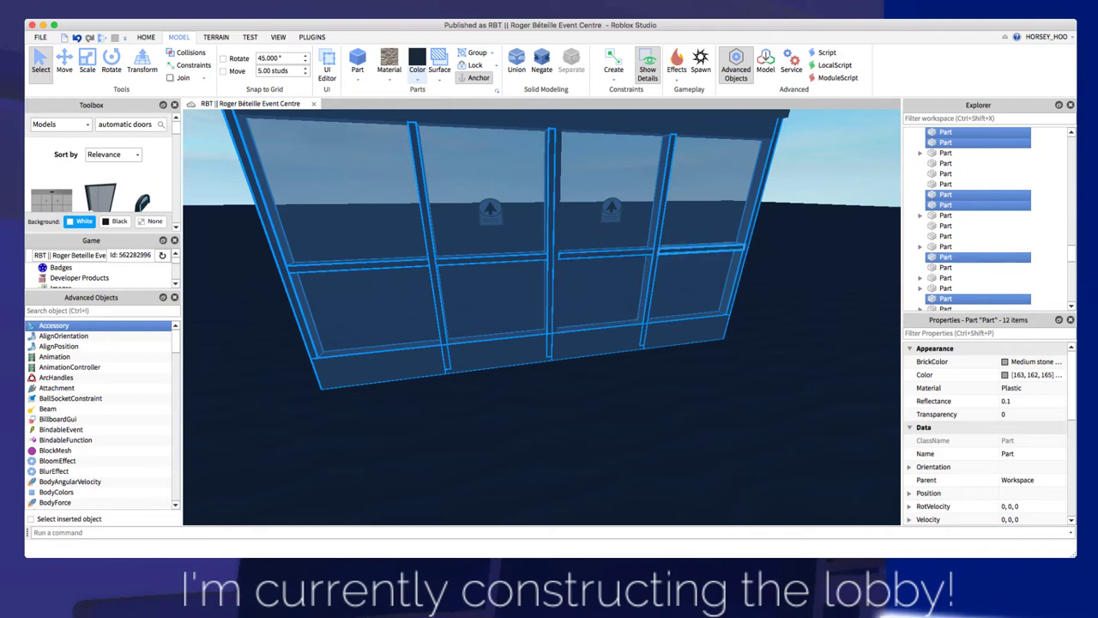
{"action": "left_click", "coordinate": [702, 250], "text": "shift"}
{"action": "right_click_drag", "start_coordinate": [687, 301], "coordinate": [687, 276]}
{"action": "left_click", "coordinate": [611, 180], "text": "shift"}
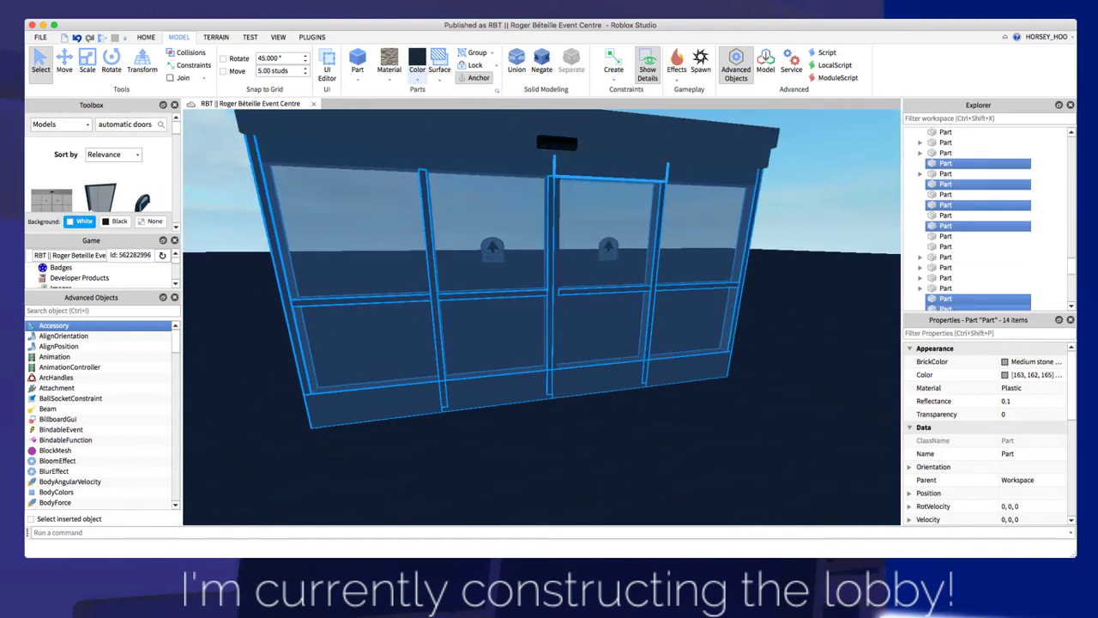
{"action": "left_click", "coordinate": [487, 162], "text": "shift"}
{"action": "left_click", "coordinate": [343, 154], "text": "shift"}
{"action": "left_click", "coordinate": [480, 130], "text": "shift"}
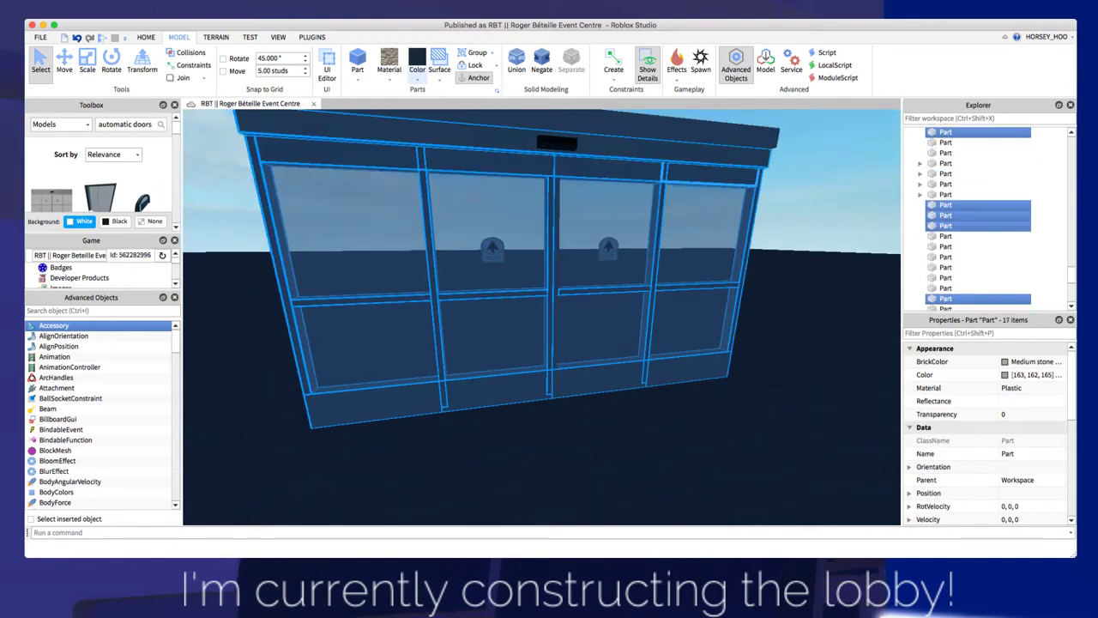
{"action": "left_click", "coordinate": [710, 174], "text": "shift"}
{"action": "left_click", "coordinate": [678, 130], "text": "shift"}
{"action": "left_click", "coordinate": [389, 62]}
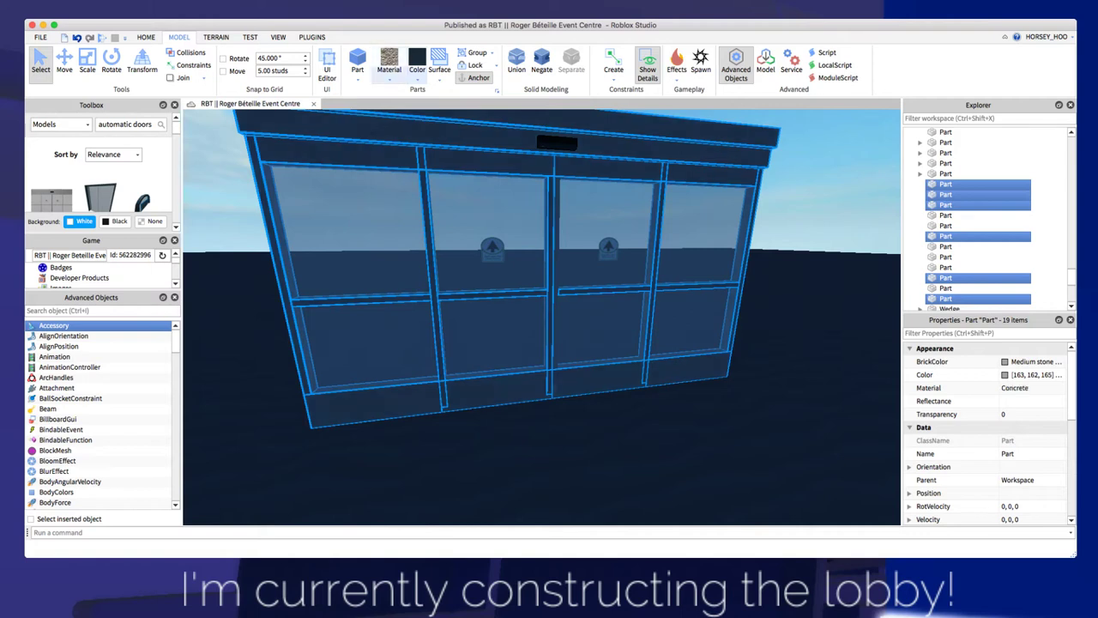
{"action": "left_click", "coordinate": [438, 129]}
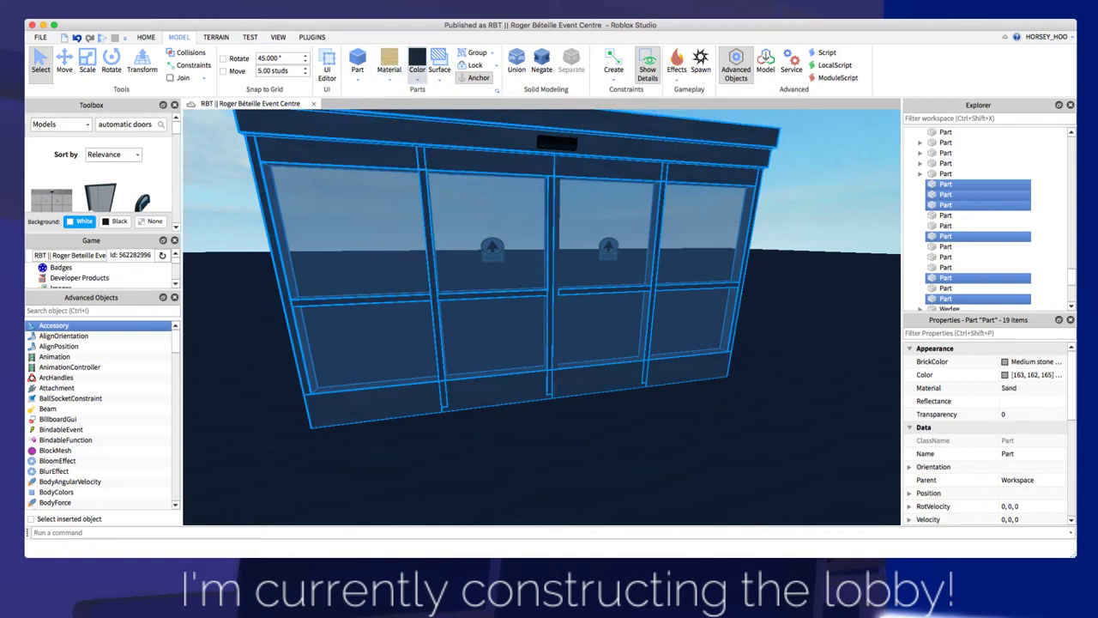
Colour the selected door frame parts Storm blue and union them into one piece.
{"action": "left_click", "coordinate": [573, 165]}
{"action": "scroll", "coordinate": [592, 165], "scroll_direction": "down", "scroll_amount": 4}
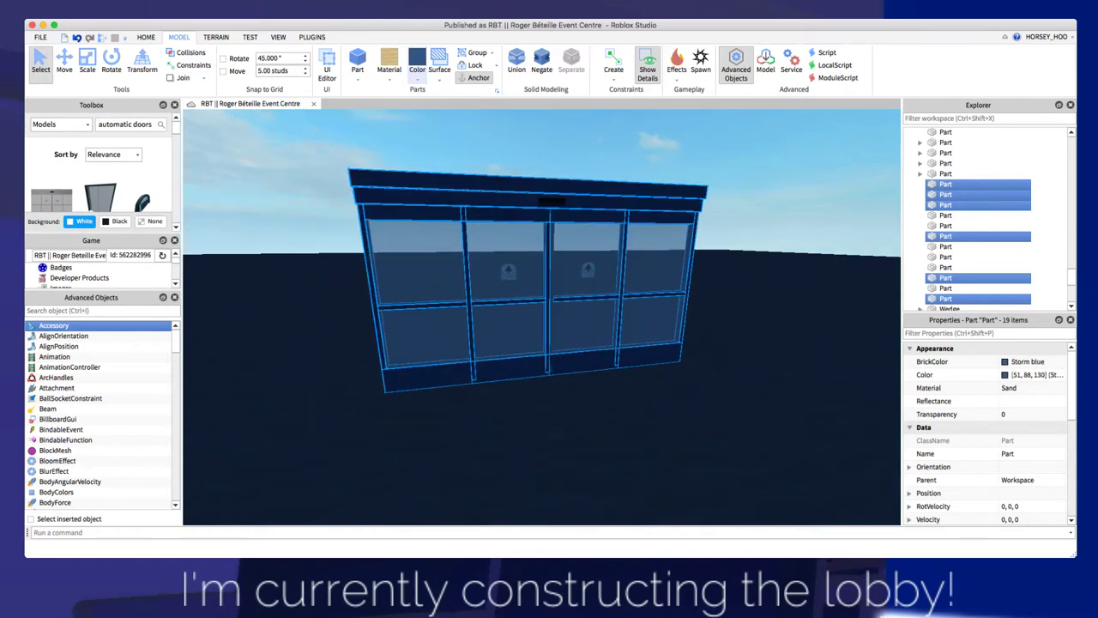
{"action": "left_click", "coordinate": [517, 64]}
Set the material of all eight door window panes to Glass.
{"action": "scroll", "coordinate": [605, 236], "scroll_direction": "up", "scroll_amount": 4}
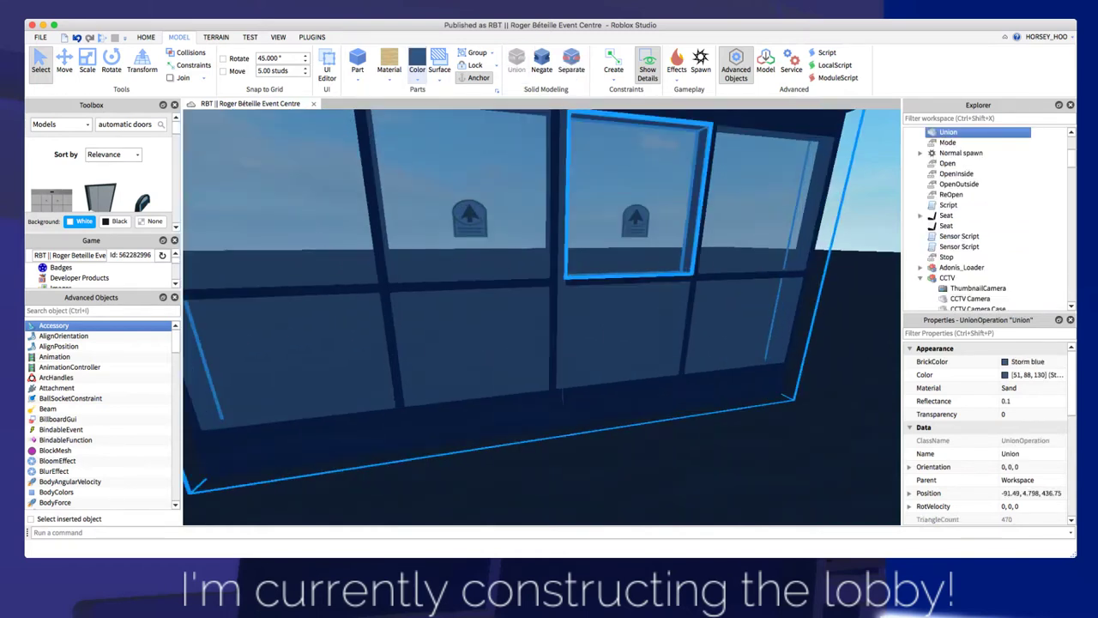
{"action": "left_click", "coordinate": [608, 245]}
{"action": "scroll", "coordinate": [601, 309], "scroll_direction": "down", "scroll_amount": 3}
{"action": "left_click", "coordinate": [502, 330], "text": "shift"}
{"action": "left_click", "coordinate": [493, 262], "text": "shift"}
{"action": "left_click", "coordinate": [399, 262], "text": "shift"}
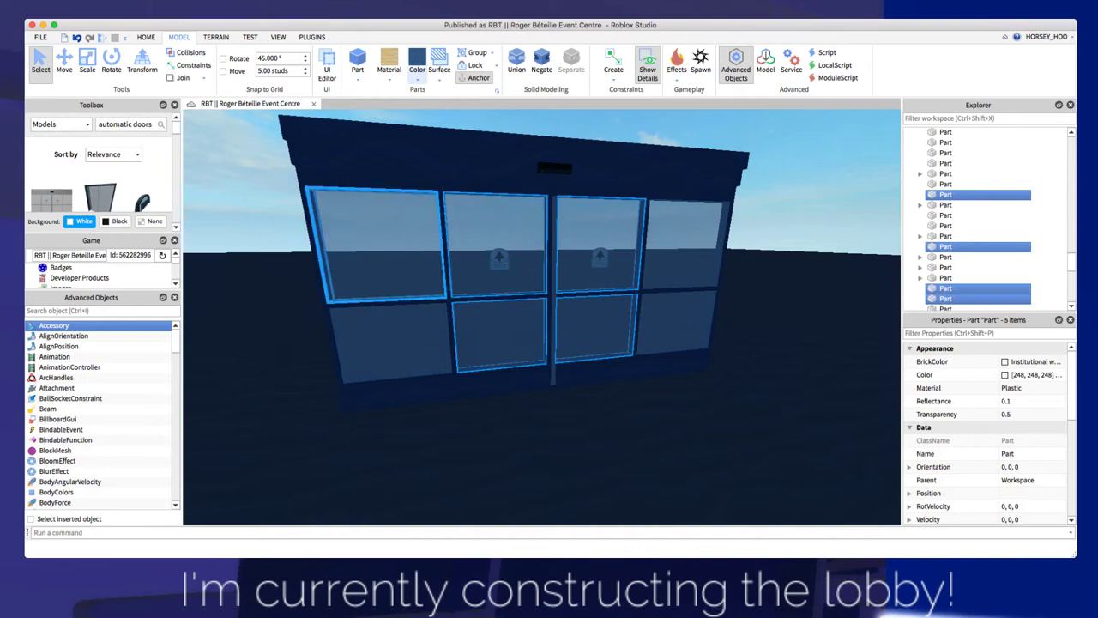
{"action": "left_click", "coordinate": [396, 330], "text": "shift"}
{"action": "left_click", "coordinate": [685, 249], "text": "shift"}
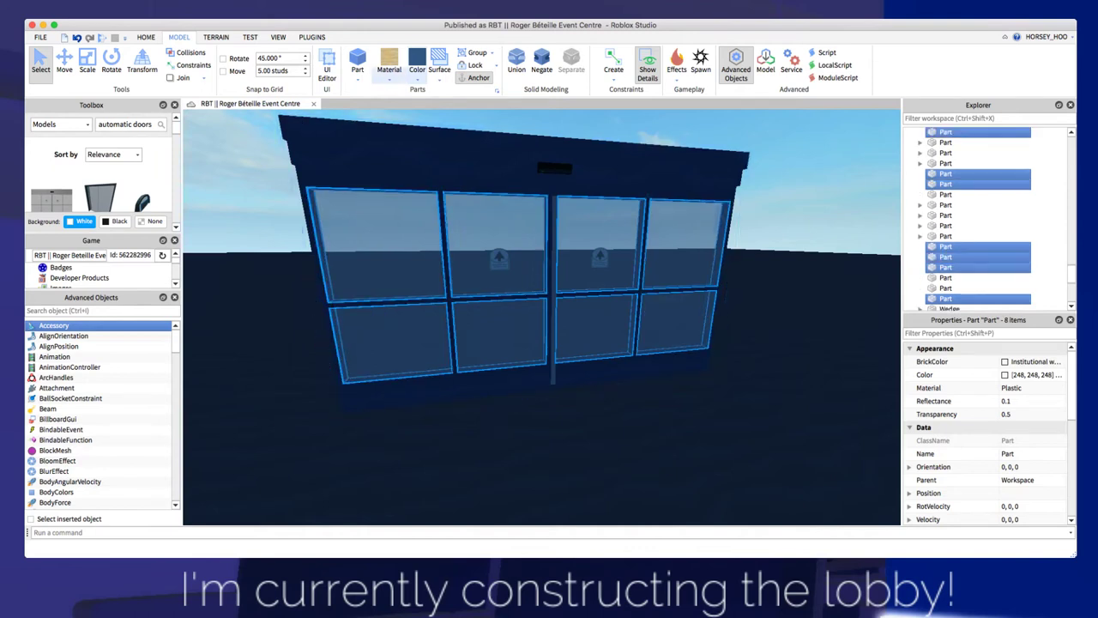
{"action": "left_click", "coordinate": [389, 76]}
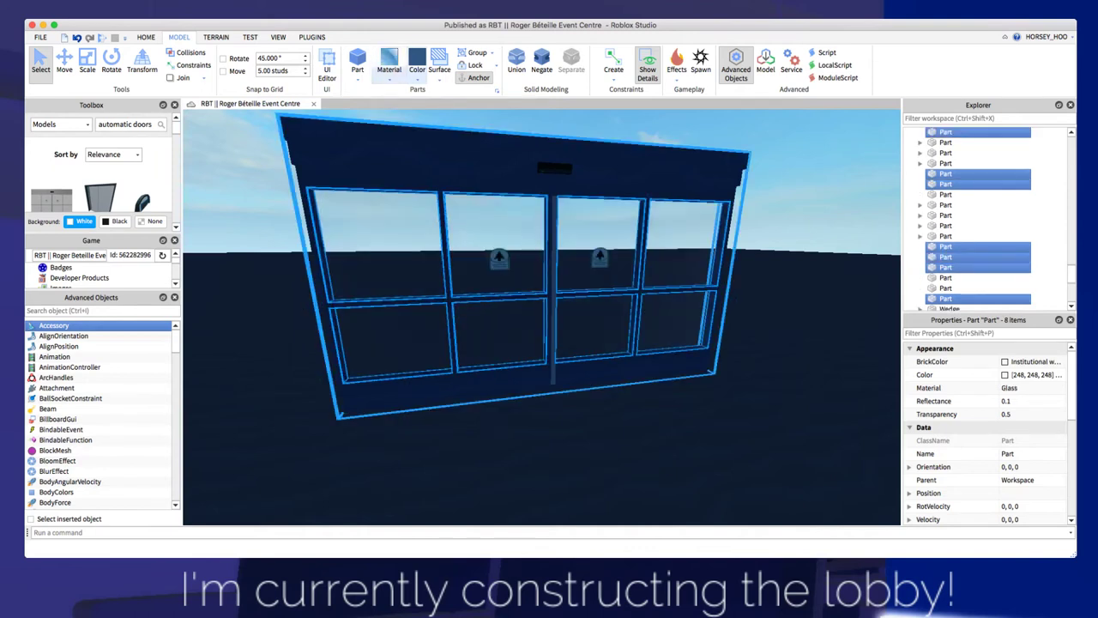
Set the transparency of the eight glass panes to 0.45.
{"action": "scroll", "coordinate": [563, 360], "scroll_direction": "up", "scroll_amount": 4}
{"action": "scroll", "coordinate": [562, 344], "scroll_direction": "down", "scroll_amount": 3}
{"action": "scroll", "coordinate": [386, 236], "scroll_direction": "up", "scroll_amount": 4}
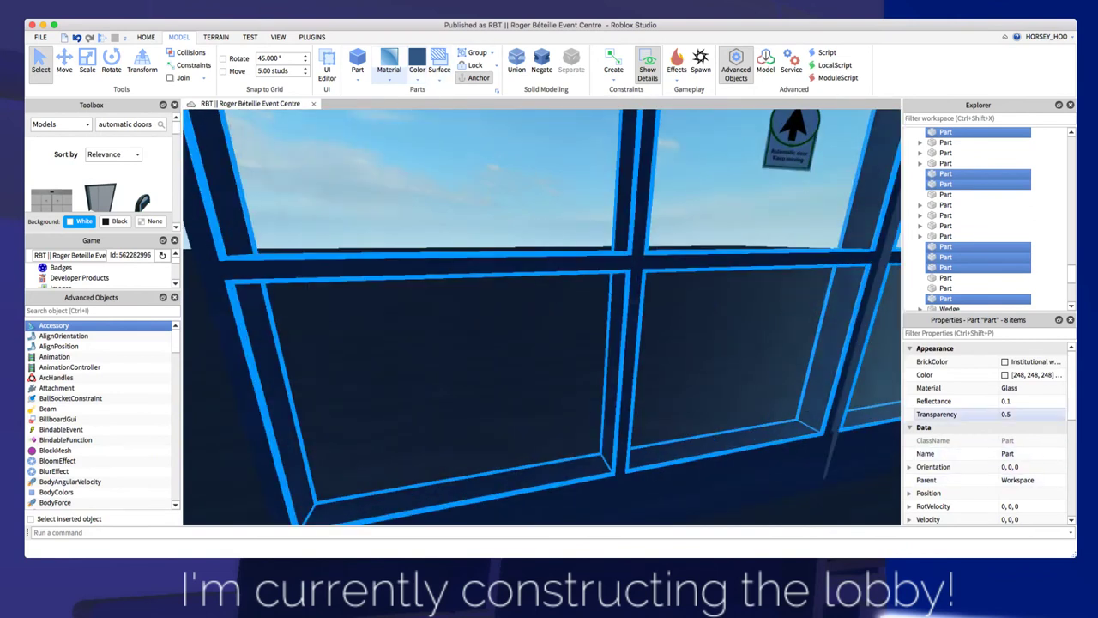
{"action": "left_click_drag", "start_coordinate": [1051, 415], "coordinate": [1050, 414]}
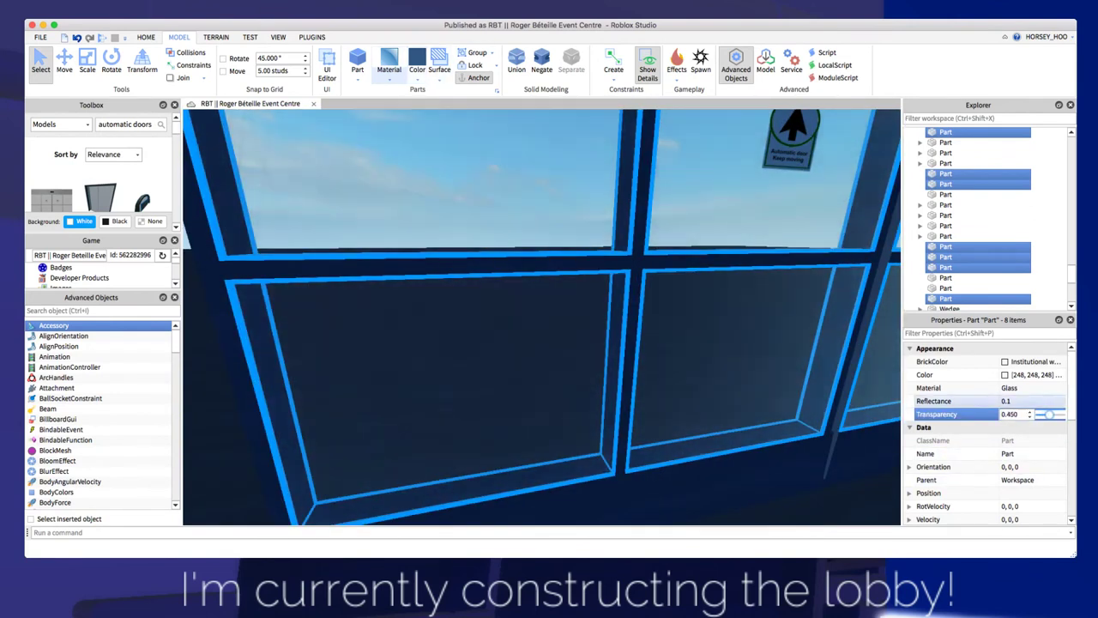
Recolour the grey header strip on the other side of the door to match the blue frame.
{"action": "scroll", "coordinate": [858, 367], "scroll_direction": "down", "scroll_amount": 5}
{"action": "right_click_drag", "start_coordinate": [858, 367], "coordinate": [1029, 360]}
{"action": "scroll", "coordinate": [542, 316], "scroll_direction": "up", "scroll_amount": 2}
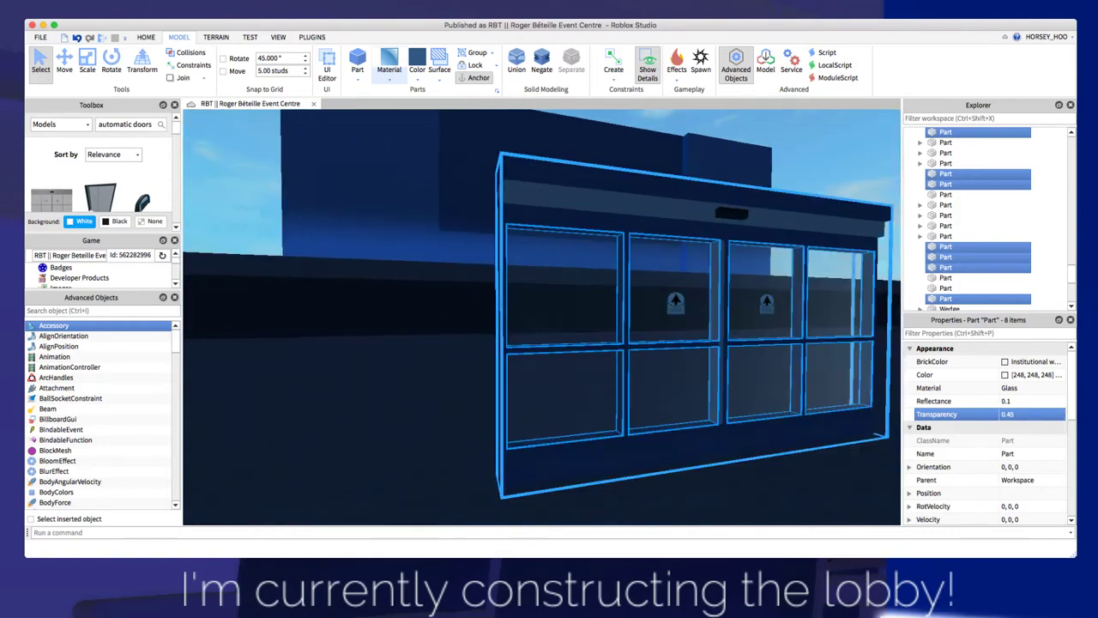
{"action": "left_click", "coordinate": [635, 204]}
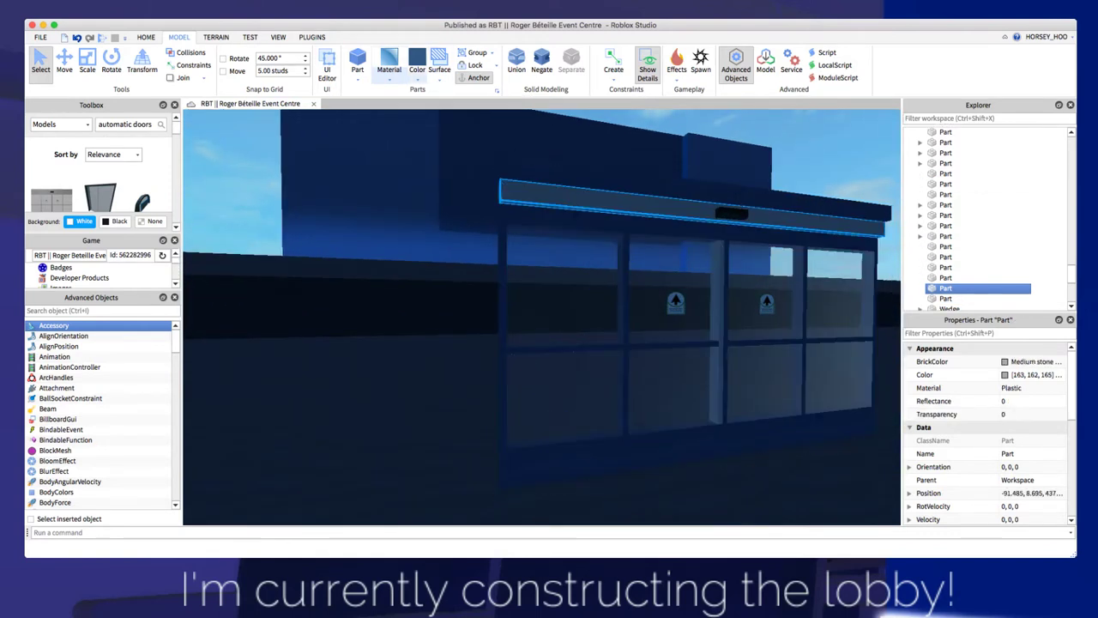
{"action": "left_click", "coordinate": [417, 60]}
{"action": "left_click", "coordinate": [482, 369]}
{"action": "scroll", "coordinate": [554, 377], "scroll_direction": "down", "scroll_amount": 3}
{"action": "left_click", "coordinate": [553, 390]}
Group all pieces of the automatic door into a single model.
{"action": "scroll", "coordinate": [553, 360], "scroll_direction": "up", "scroll_amount": 4}
{"action": "right_click_drag", "start_coordinate": [553, 360], "coordinate": [670, 356]}
{"action": "scroll", "coordinate": [549, 343], "scroll_direction": "down", "scroll_amount": 5}
{"action": "left_click_drag", "start_coordinate": [512, 207], "coordinate": [626, 348]}
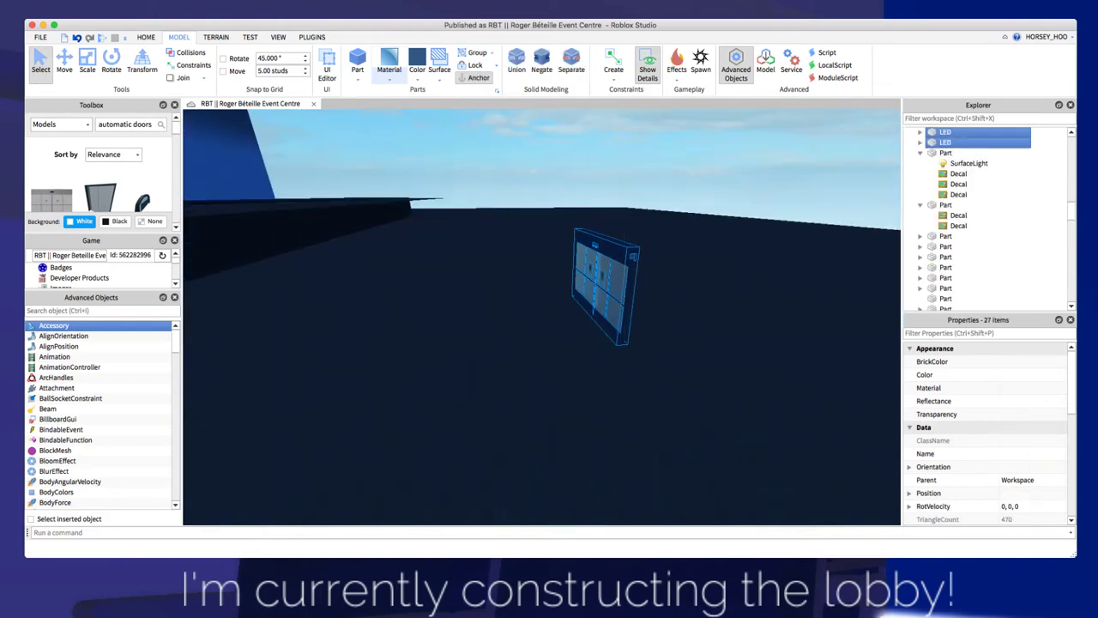
{"action": "key", "text": "ctrl+g"}
Bring the grouped door model across the ground to the building's entrance openings.
{"action": "right_click_drag", "start_coordinate": [626, 348], "coordinate": [540, 343]}
{"action": "scroll", "coordinate": [541, 317], "scroll_direction": "down", "scroll_amount": 3}
{"action": "left_click_drag", "start_coordinate": [645, 369], "coordinate": [515, 243]}
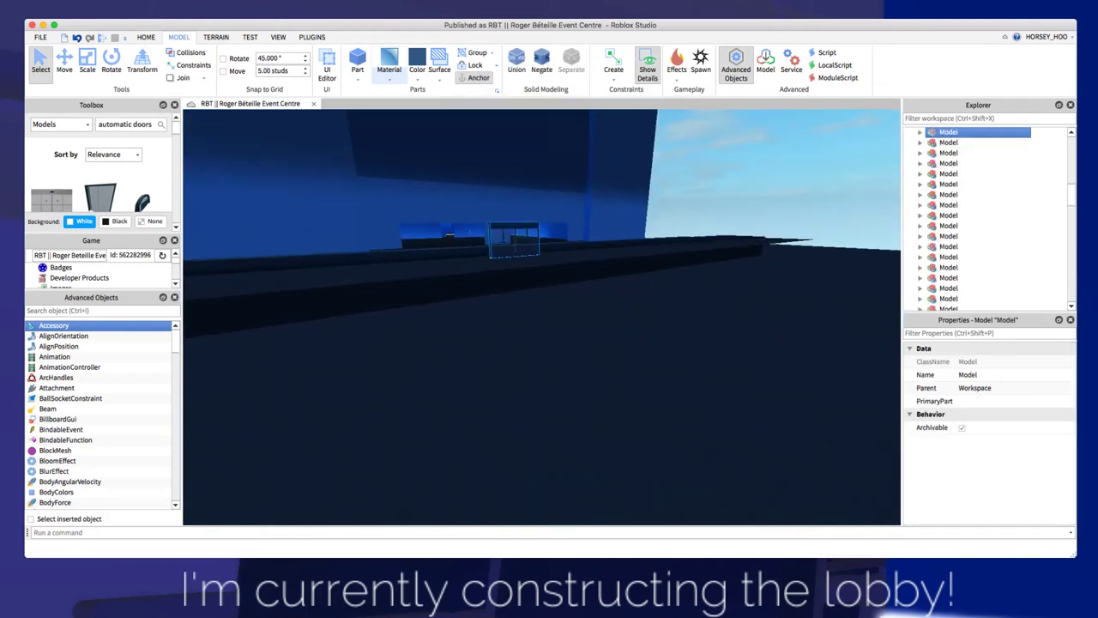
{"action": "right_click_drag", "start_coordinate": [515, 243], "coordinate": [481, 202]}
{"action": "scroll", "coordinate": [524, 326], "scroll_direction": "up", "scroll_amount": 4}
{"action": "scroll", "coordinate": [558, 339], "scroll_direction": "up", "scroll_amount": 6}
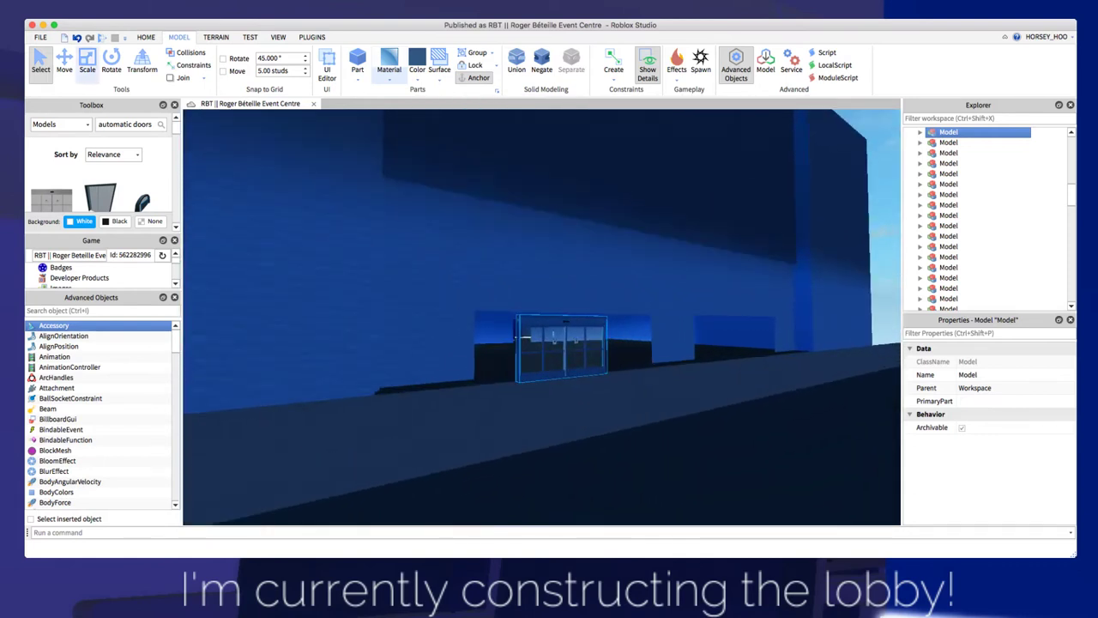
Move the door model into the entrance opening, flush against the wall at one end.
{"action": "left_click", "coordinate": [64, 65]}
{"action": "right_click_drag", "start_coordinate": [558, 339], "coordinate": [613, 339]}
{"action": "scroll", "coordinate": [690, 373], "scroll_direction": "down", "scroll_amount": 3}
{"action": "left_click_drag", "start_coordinate": [691, 373], "coordinate": [648, 367]}
{"action": "right_click_drag", "start_coordinate": [649, 366], "coordinate": [507, 360]}
{"action": "left_click_drag", "start_coordinate": [594, 328], "coordinate": [526, 321]}
{"action": "right_click_drag", "start_coordinate": [526, 321], "coordinate": [592, 324]}
{"action": "scroll", "coordinate": [592, 324], "scroll_direction": "up", "scroll_amount": 3}
{"action": "left_click_drag", "start_coordinate": [695, 344], "coordinate": [661, 331]}
{"action": "right_click_drag", "start_coordinate": [662, 331], "coordinate": [699, 326]}
{"action": "left_click_drag", "start_coordinate": [694, 302], "coordinate": [701, 302]}
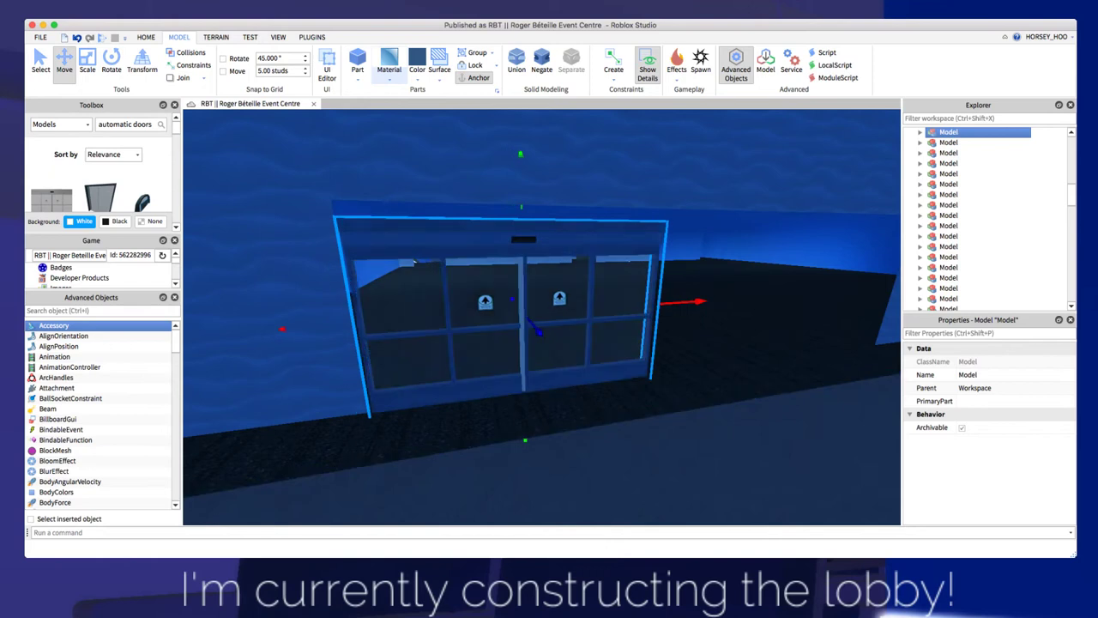
Paste a copy of the door model and lower it from the roof to the entrance opening.
{"action": "scroll", "coordinate": [542, 317], "scroll_direction": "down", "scroll_amount": 3}
{"action": "key", "text": "super+v"}
{"action": "scroll", "coordinate": [541, 317], "scroll_direction": "down", "scroll_amount": 10}
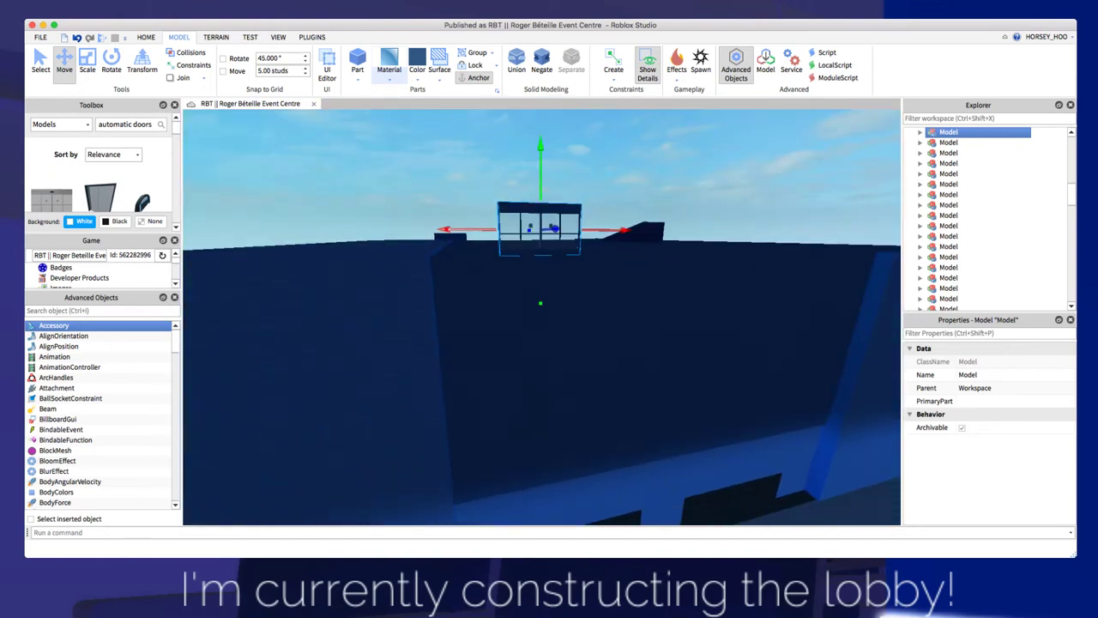
{"action": "left_click_drag", "start_coordinate": [541, 147], "coordinate": [541, 388]}
{"action": "right_click_drag", "start_coordinate": [541, 388], "coordinate": [566, 301]}
{"action": "scroll", "coordinate": [614, 442], "scroll_direction": "up", "scroll_amount": 3}
{"action": "scroll", "coordinate": [584, 320], "scroll_direction": "down", "scroll_amount": 2}
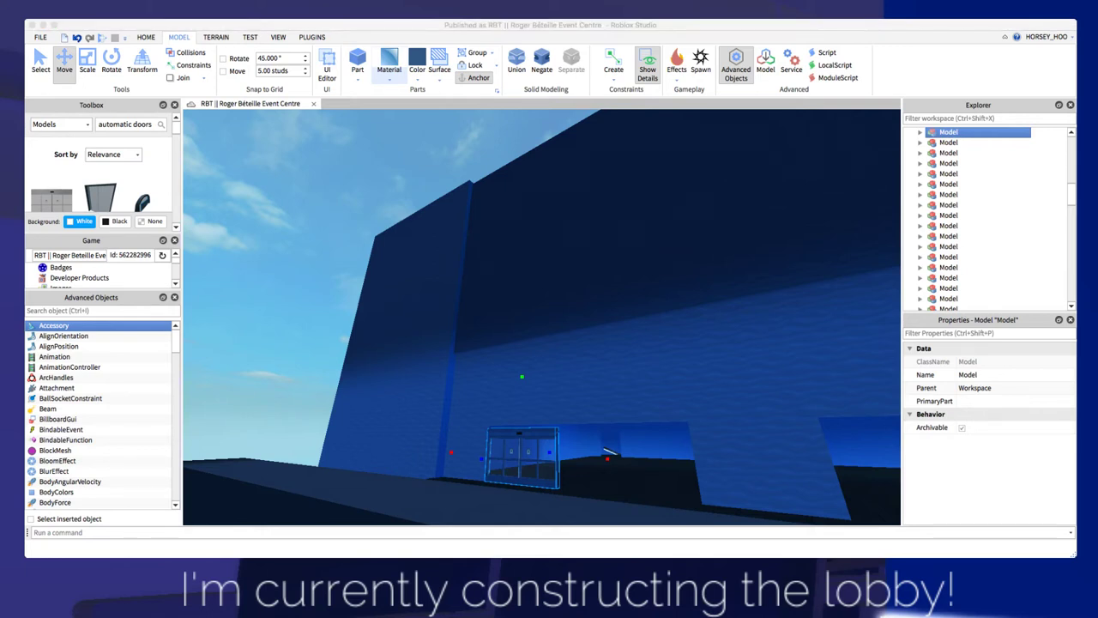
Place a door copy beside the first door along the entrance opening, leaving a gap between them.
{"action": "left_click", "coordinate": [450, 386]}
{"action": "right_click_drag", "start_coordinate": [450, 386], "coordinate": [523, 429]}
{"action": "left_click", "coordinate": [451, 386]}
{"action": "key", "text": "super+d"}
{"action": "left_click_drag", "start_coordinate": [551, 384], "coordinate": [673, 383]}
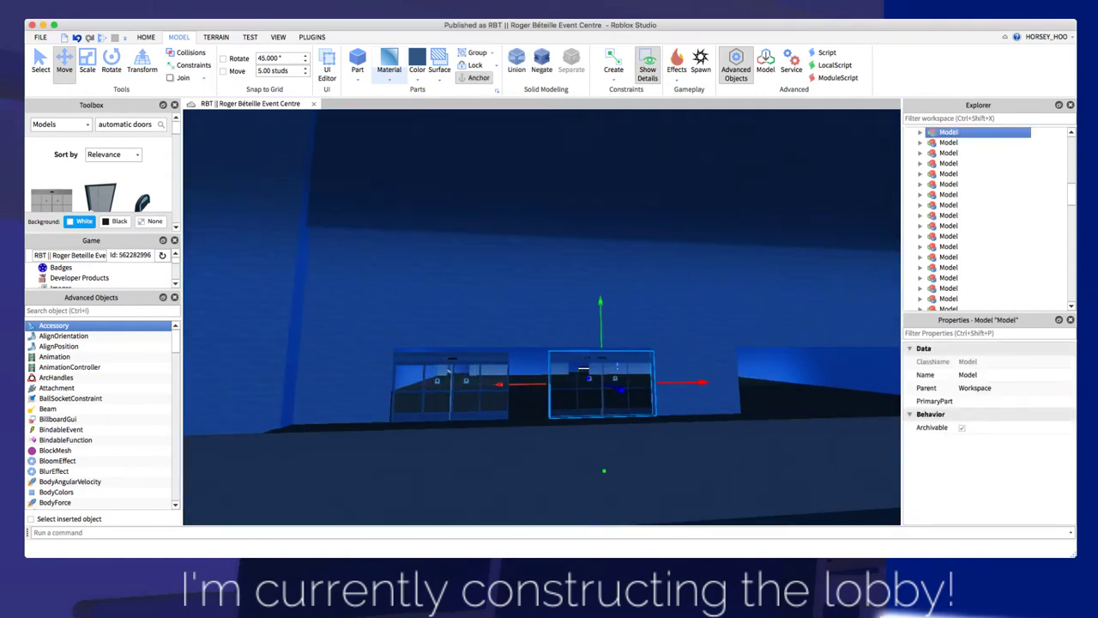
Insert a new Storm blue Glass part near the front wall above the entrance.
{"action": "key", "text": "d"}
{"action": "key", "text": "w"}
{"action": "right_click_drag", "start_coordinate": [566, 386], "coordinate": [557, 446]}
{"action": "left_click", "coordinate": [389, 65]}
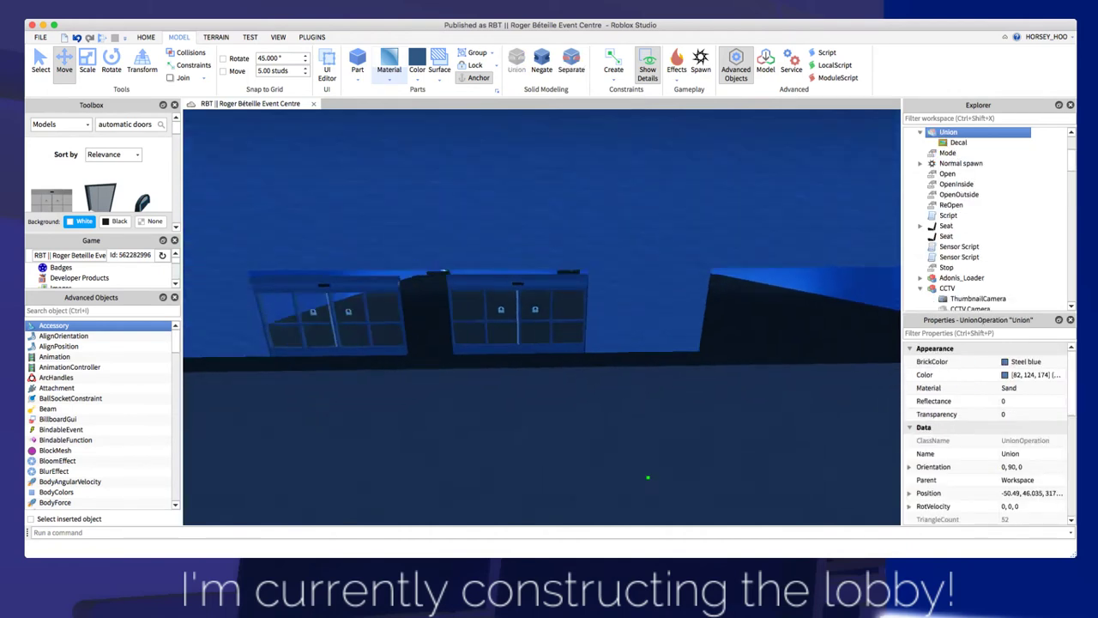
{"action": "key", "text": "s"}
{"action": "left_click", "coordinate": [1026, 362]}
{"action": "left_click", "coordinate": [1033, 375]}
{"action": "left_click", "coordinate": [635, 412]}
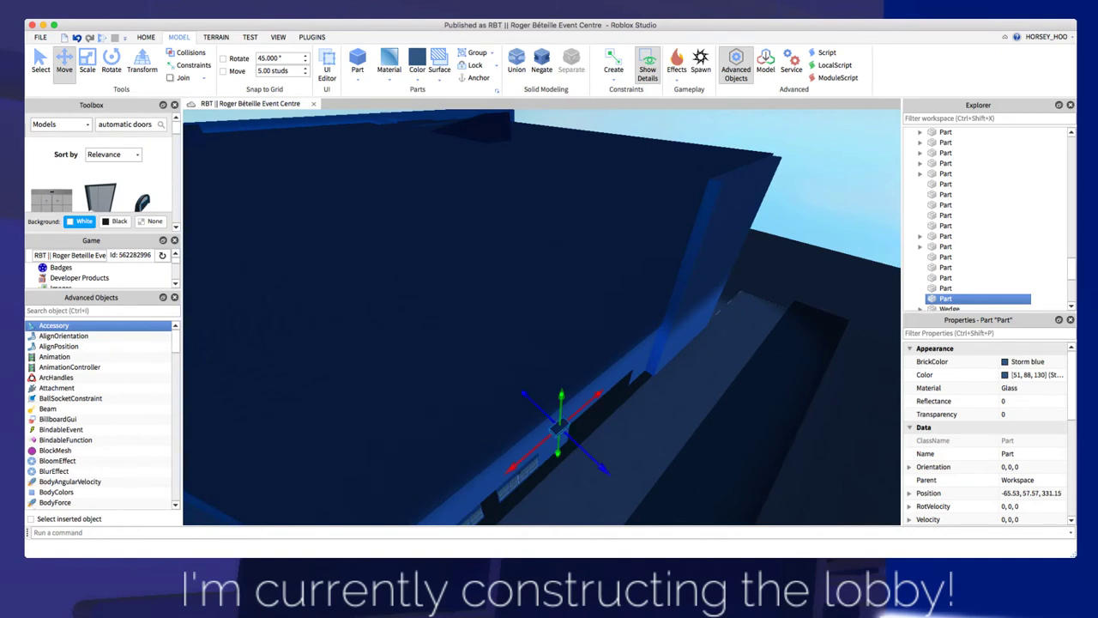
Move the new part down to floor level, close to the gap between the two doors.
{"action": "left_click", "coordinate": [583, 476]}
{"action": "left_click_drag", "start_coordinate": [560, 428], "coordinate": [567, 499]}
{"action": "left_click_drag", "start_coordinate": [505, 513], "coordinate": [518, 505]}
{"action": "right_click_drag", "start_coordinate": [542, 318], "coordinate": [429, 206]}
{"action": "scroll", "coordinate": [542, 318], "scroll_direction": "down", "scroll_amount": 3}
{"action": "right_click_drag", "start_coordinate": [542, 317], "coordinate": [580, 319]}
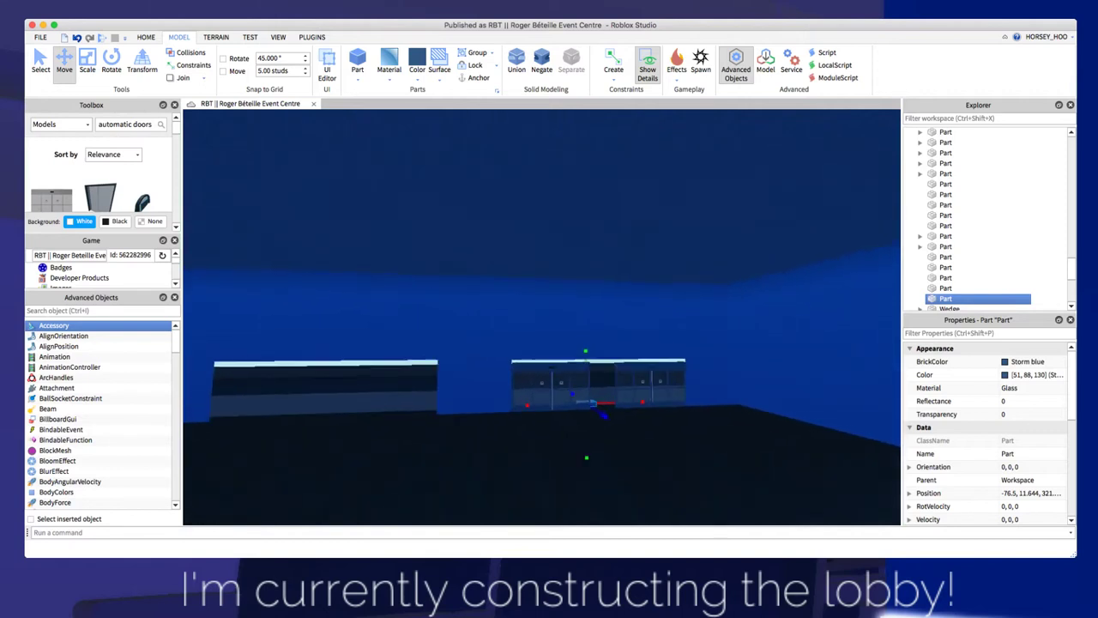
Lower the front wall union above the entrance to a vertical position of 45.215.
{"action": "left_click", "coordinate": [475, 247]}
{"action": "scroll", "coordinate": [474, 247], "scroll_direction": "down", "scroll_amount": 3}
{"action": "left_click_drag", "start_coordinate": [470, 508], "coordinate": [471, 510]}
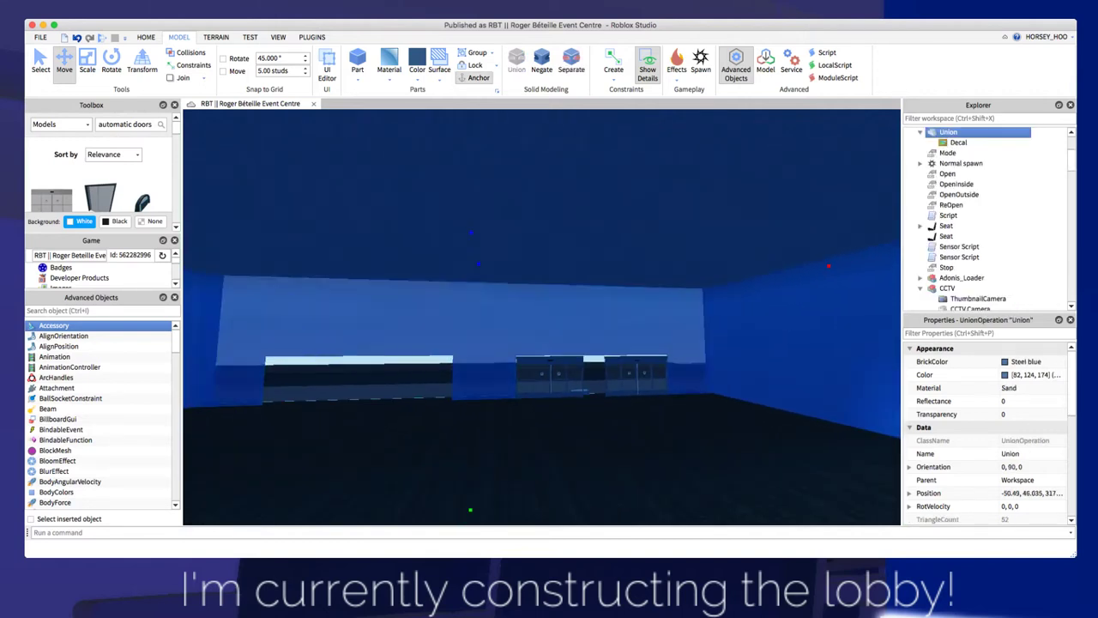
{"action": "key", "text": "w"}
{"action": "right_click_drag", "start_coordinate": [543, 318], "coordinate": [571, 353]}
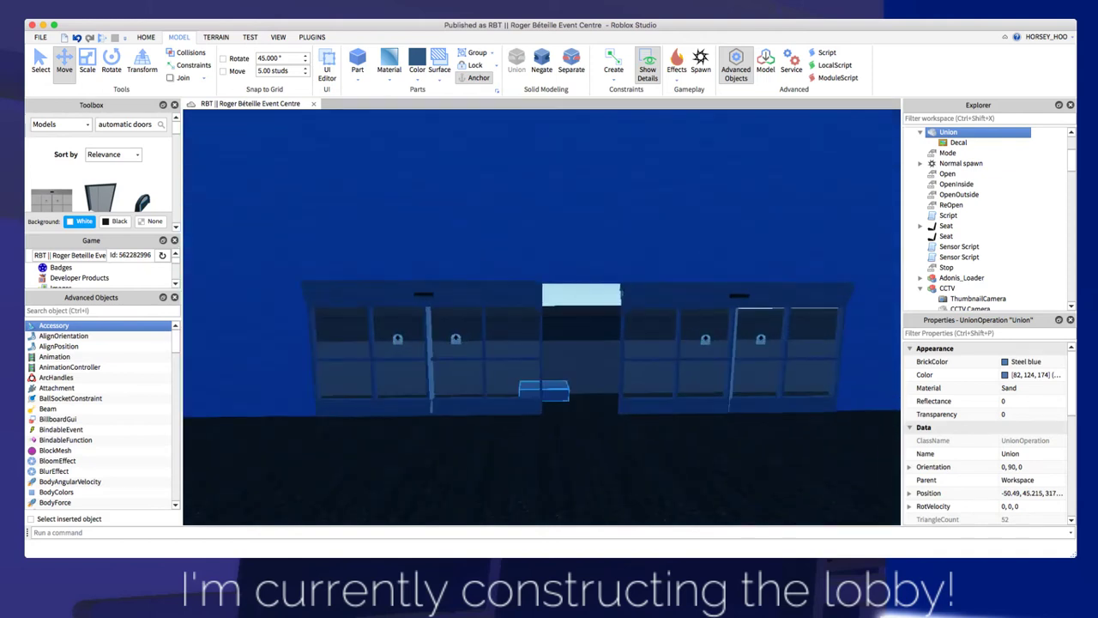
Change the small blue part's material to Sand and move it back into line with the doors.
{"action": "left_click", "coordinate": [544, 391]}
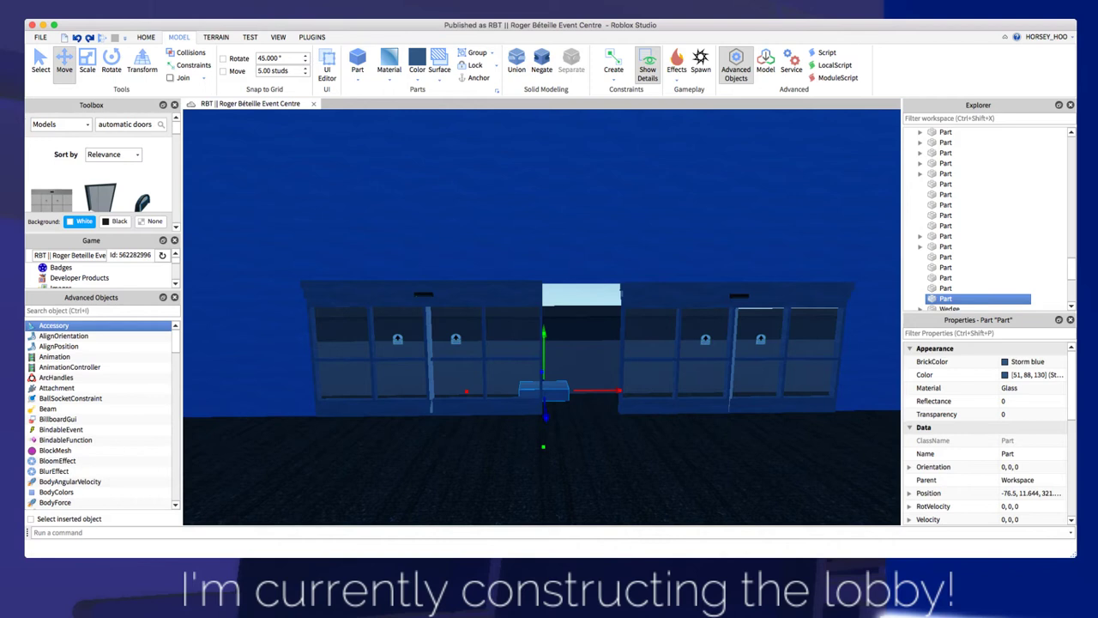
{"action": "right_click_drag", "start_coordinate": [544, 391], "coordinate": [480, 403]}
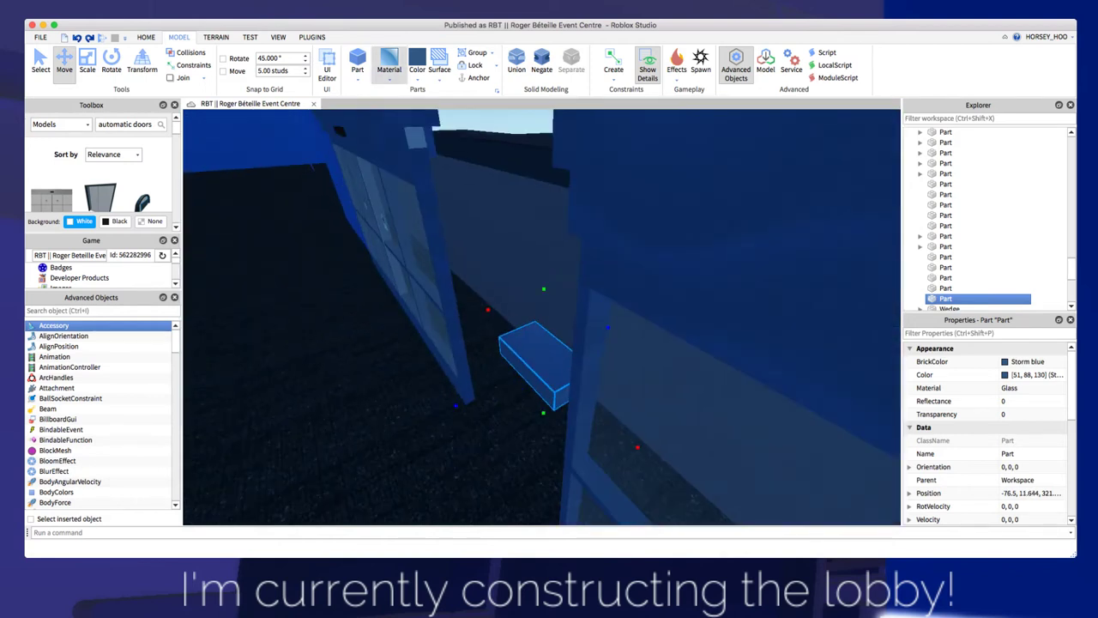
{"action": "left_click", "coordinate": [404, 163]}
{"action": "left_click_drag", "start_coordinate": [455, 406], "coordinate": [381, 443]}
{"action": "right_click_drag", "start_coordinate": [383, 441], "coordinate": [420, 459]}
Scale the blue part in width and height to fill the gap between the two doors.
{"action": "scroll", "coordinate": [543, 318], "scroll_direction": "down", "scroll_amount": 3}
{"action": "right_click_drag", "start_coordinate": [542, 318], "coordinate": [497, 309]}
{"action": "scroll", "coordinate": [543, 318], "scroll_direction": "down", "scroll_amount": 10}
{"action": "right_click_drag", "start_coordinate": [542, 318], "coordinate": [592, 292]}
{"action": "scroll", "coordinate": [543, 318], "scroll_direction": "up", "scroll_amount": 10}
{"action": "scroll", "coordinate": [542, 317], "scroll_direction": "down", "scroll_amount": 1}
{"action": "left_click", "coordinate": [88, 64]}
{"action": "scroll", "coordinate": [543, 318], "scroll_direction": "up", "scroll_amount": 5}
{"action": "right_click_drag", "start_coordinate": [542, 318], "coordinate": [562, 306]}
{"action": "scroll", "coordinate": [543, 317], "scroll_direction": "down", "scroll_amount": 2}
{"action": "scroll", "coordinate": [543, 317], "scroll_direction": "up", "scroll_amount": 1}
{"action": "left_click_drag", "start_coordinate": [483, 427], "coordinate": [573, 441]}
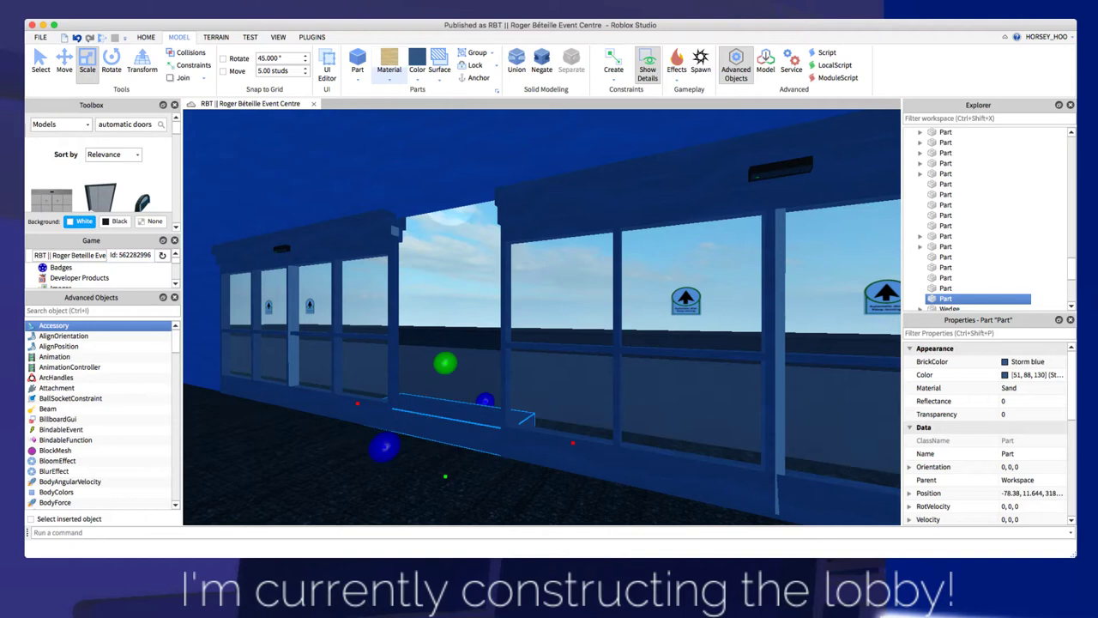
{"action": "left_click_drag", "start_coordinate": [429, 368], "coordinate": [428, 155]}
{"action": "left_click_drag", "start_coordinate": [338, 322], "coordinate": [363, 321]}
Examine the entrance doors and filler panel from inside the lobby and select the front wall union.
{"action": "right_click_drag", "start_coordinate": [363, 322], "coordinate": [399, 321]}
{"action": "key", "text": "w"}
{"action": "key", "text": "w"}
{"action": "key", "text": "s"}
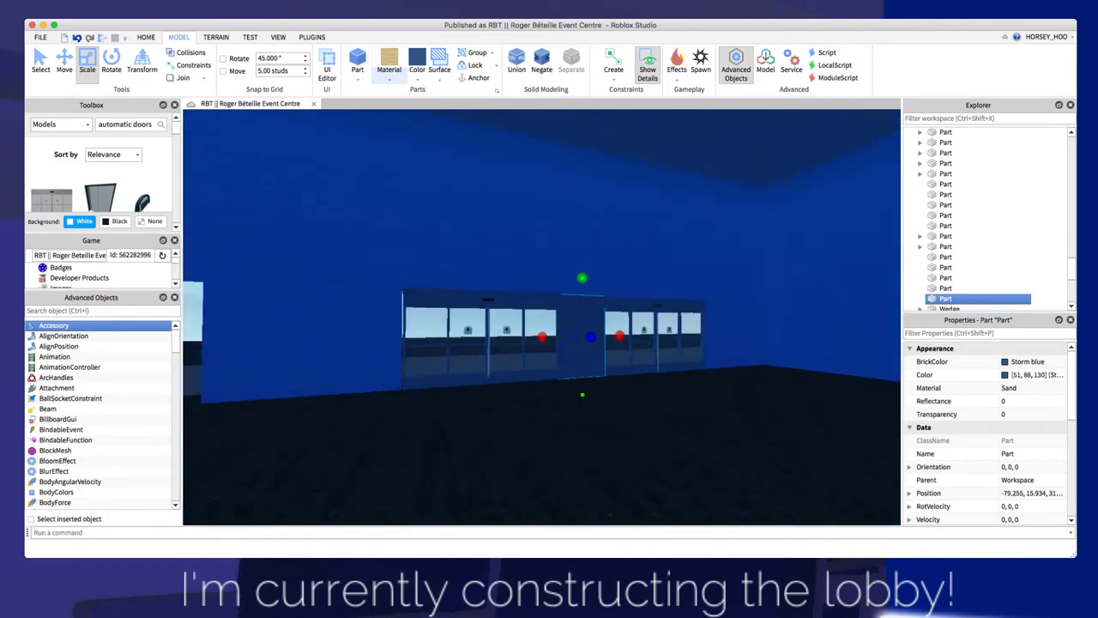
{"action": "left_click", "coordinate": [515, 206]}
{"action": "key", "text": "s"}
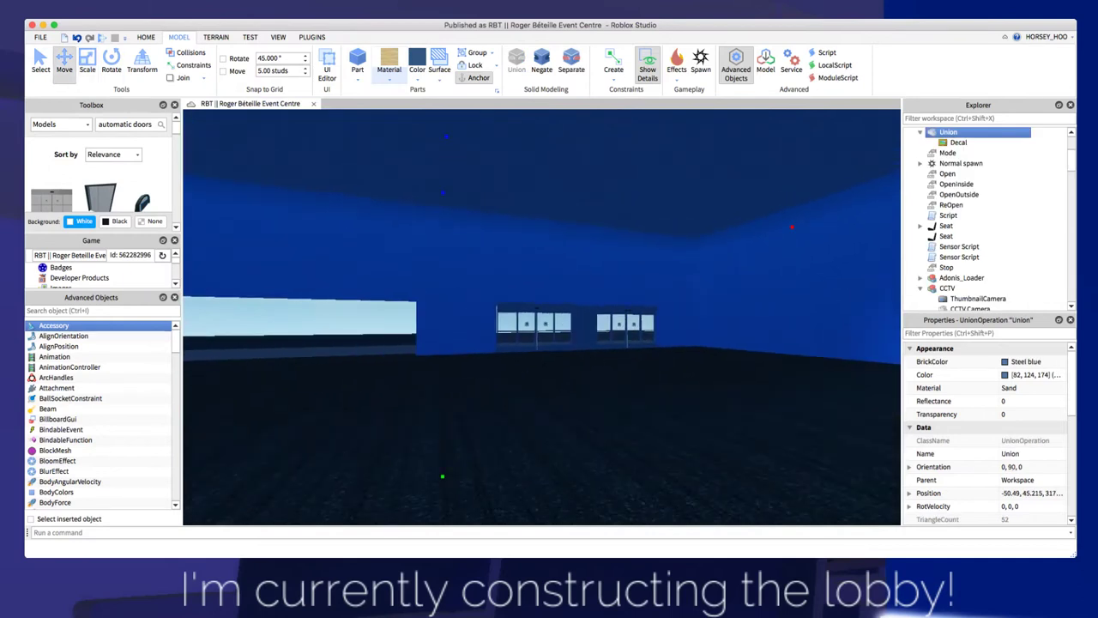
Group the two entrance doors and the blue filler panel between them into one model.
{"action": "key", "text": "s"}
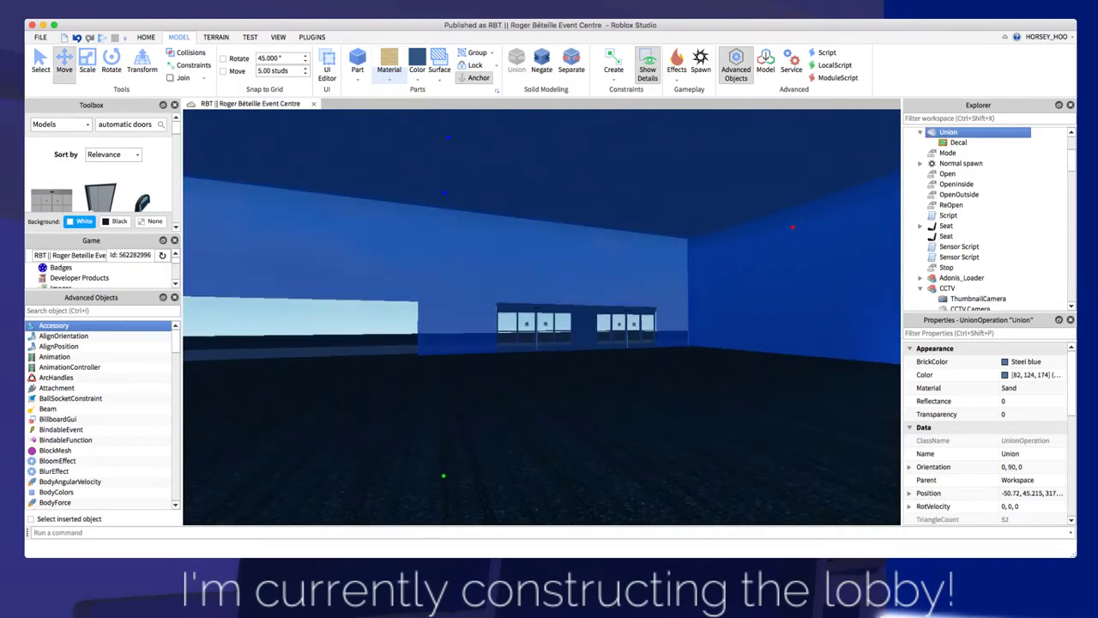
{"action": "key", "text": "w"}
{"action": "scroll", "coordinate": [1005, 493], "scroll_direction": "down", "scroll_amount": 3}
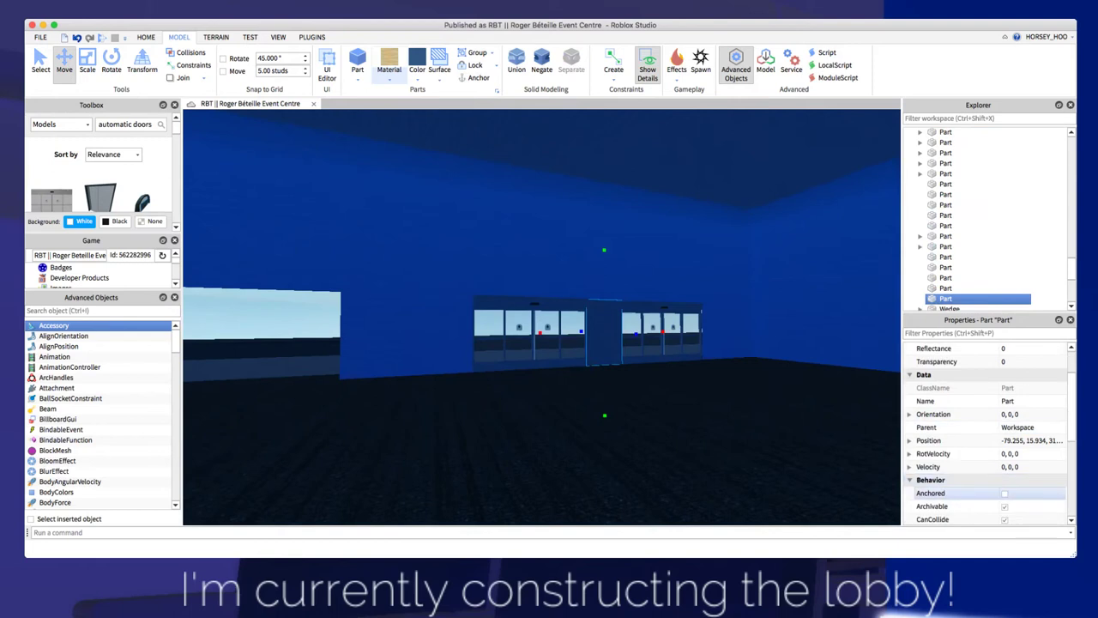
{"action": "left_click", "coordinate": [520, 345]}
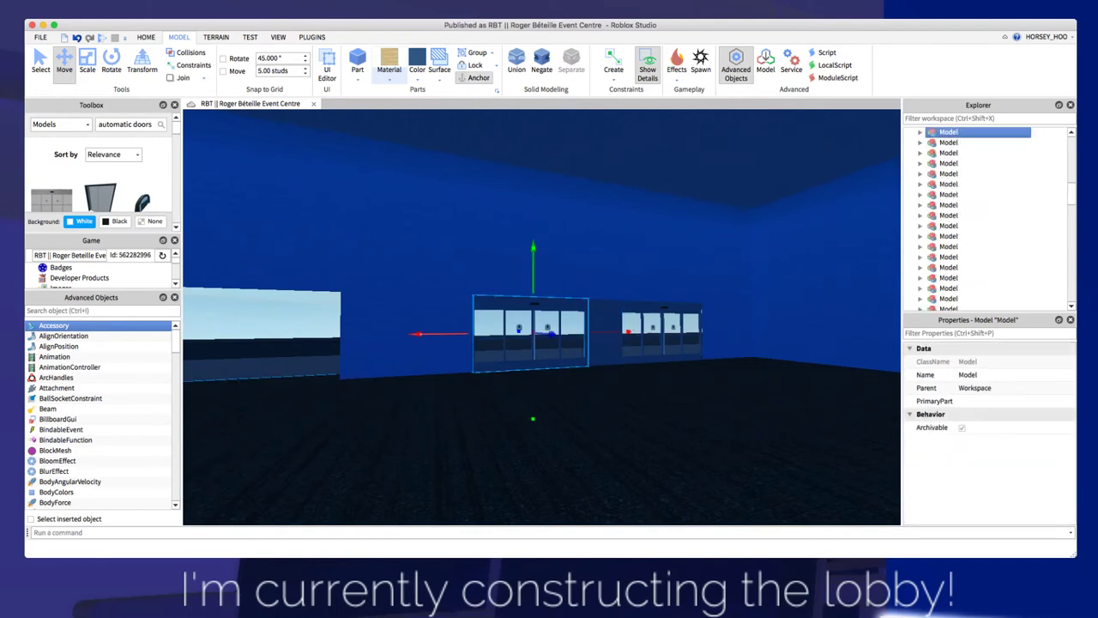
{"action": "left_click", "coordinate": [605, 347], "text": "shift"}
{"action": "key", "text": "super+g"}
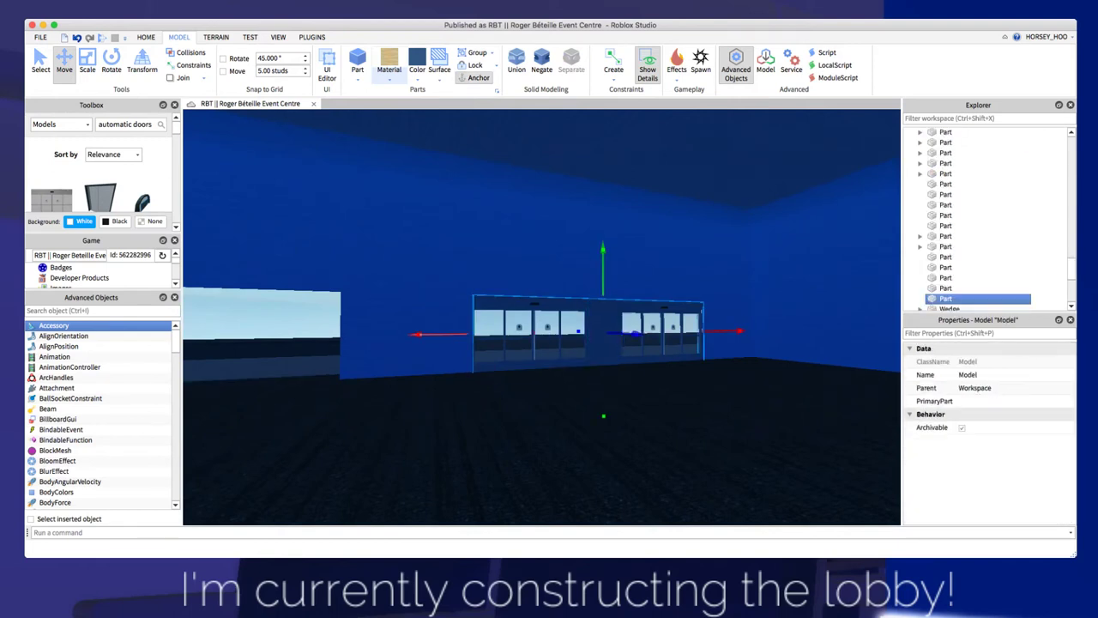
Duplicate the grouped entrance doors and lower the copy to the lobby floor level beside the original.
{"action": "key", "text": "super+d"}
{"action": "left_click_drag", "start_coordinate": [541, 350], "coordinate": [540, 520]}
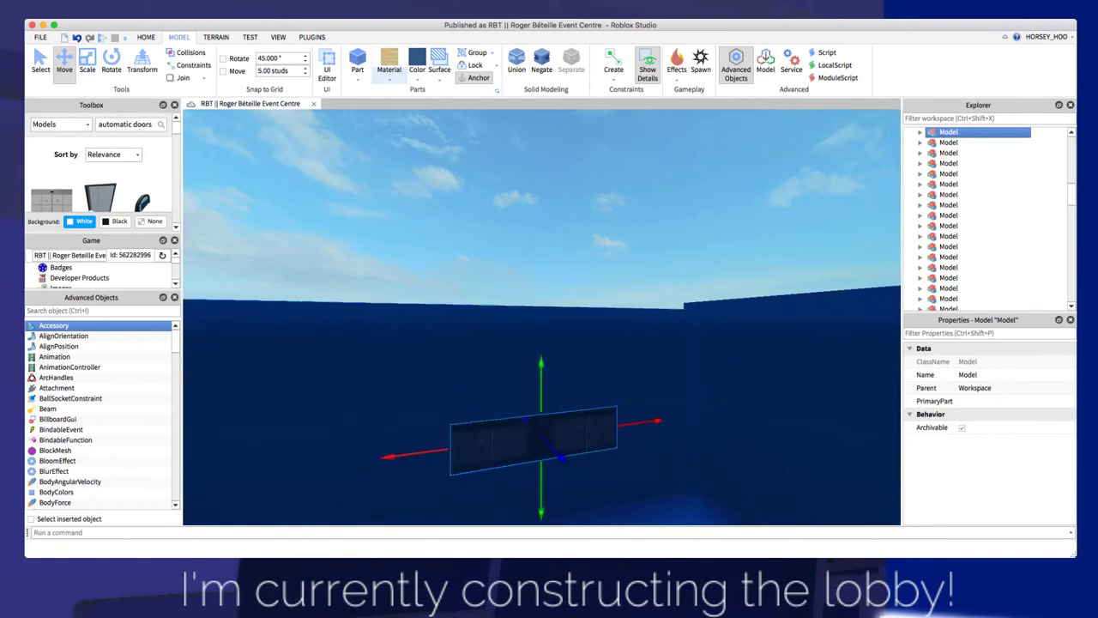
{"action": "right_click_drag", "start_coordinate": [540, 429], "coordinate": [570, 516]}
{"action": "left_click_drag", "start_coordinate": [522, 233], "coordinate": [532, 422]}
{"action": "right_click_drag", "start_coordinate": [532, 424], "coordinate": [412, 300]}
{"action": "scroll", "coordinate": [549, 422], "scroll_direction": "up", "scroll_amount": 4}
{"action": "scroll", "coordinate": [541, 317], "scroll_direction": "down", "scroll_amount": 3}
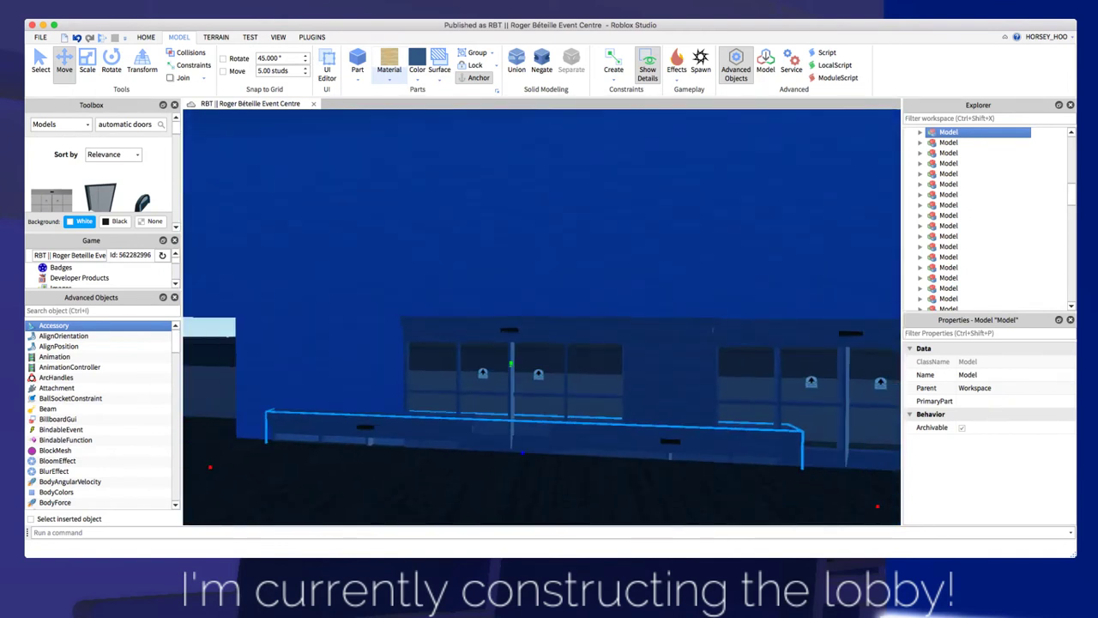
{"action": "left_click_drag", "start_coordinate": [511, 363], "coordinate": [511, 260]}
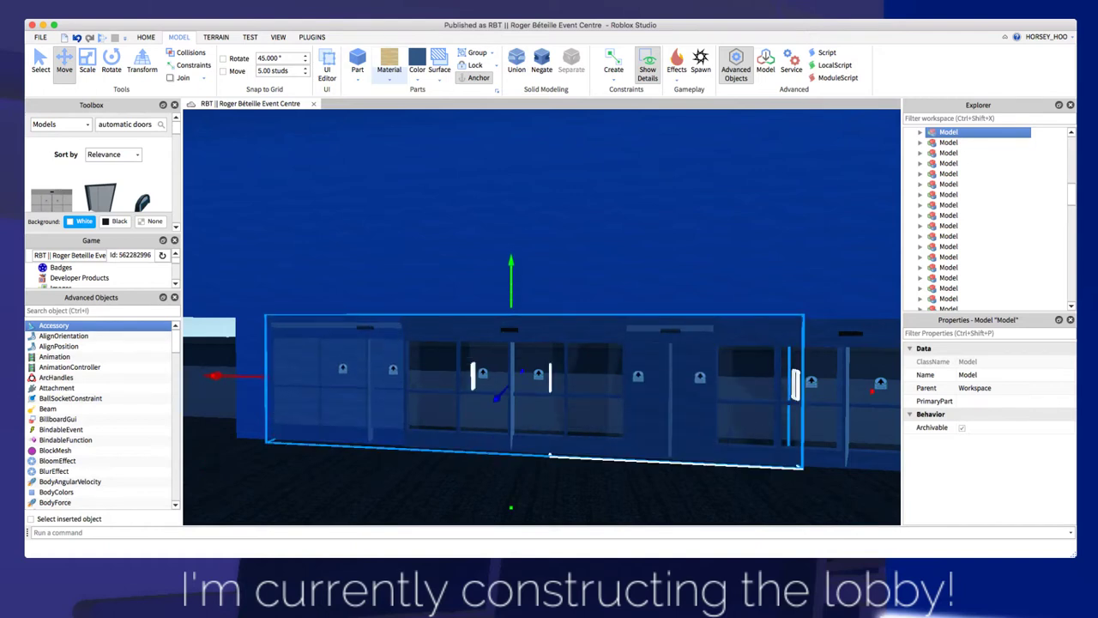
Slide the copied door group sideways along the front wall into the neighbouring entrance opening.
{"action": "key", "text": "a"}
{"action": "left_click_drag", "start_coordinate": [871, 392], "coordinate": [724, 378]}
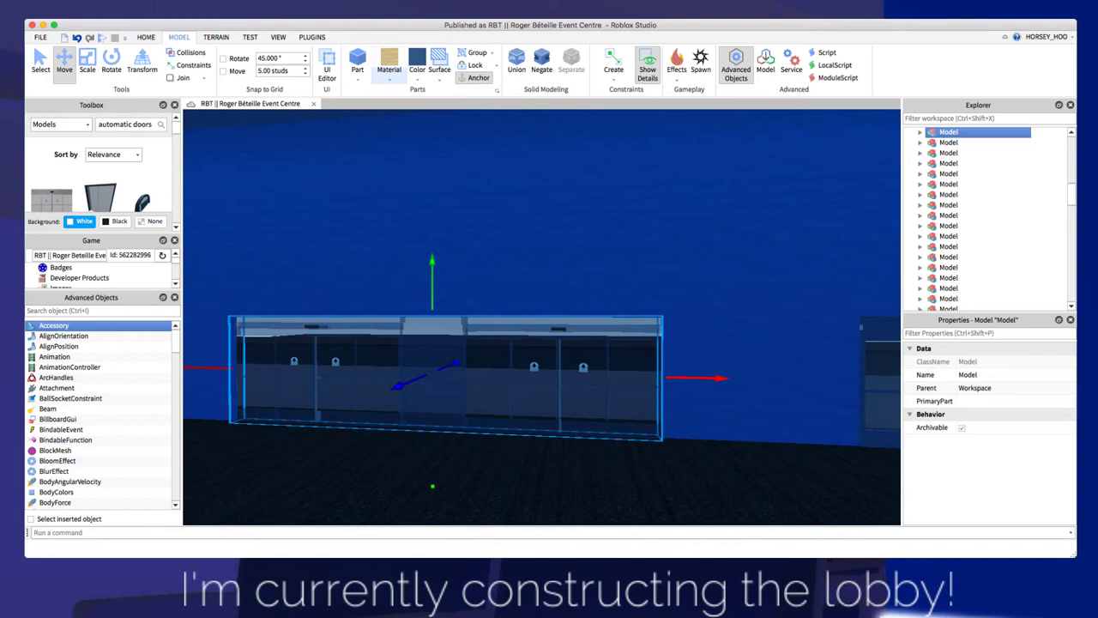
{"action": "left_click", "coordinate": [704, 481]}
{"action": "key", "text": "s"}
{"action": "key", "text": "a"}
{"action": "key", "text": "w"}
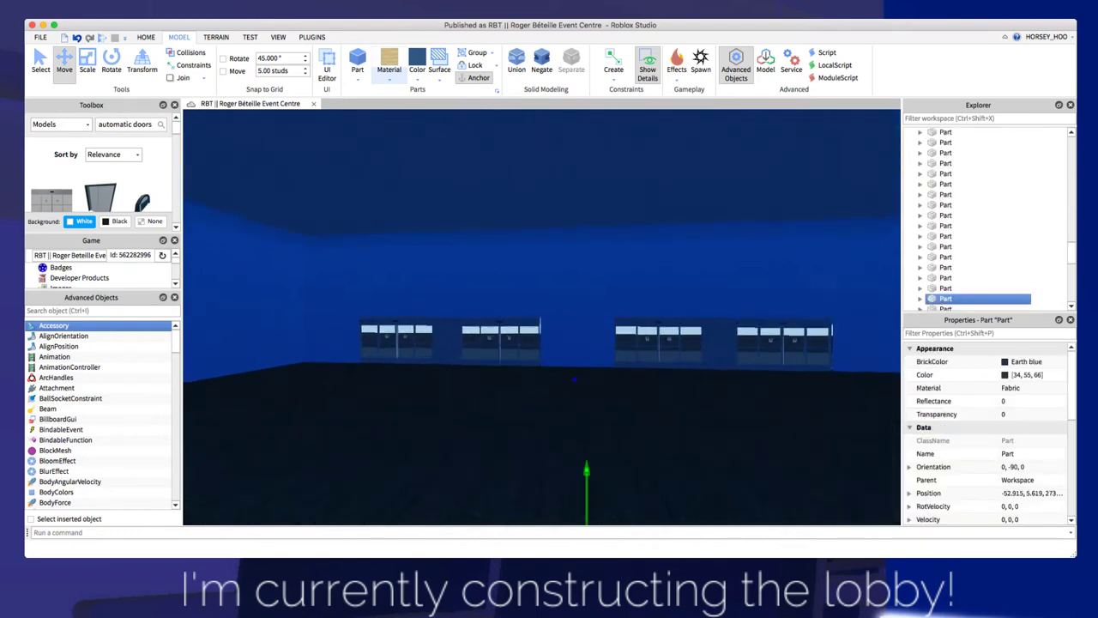
{"action": "left_click", "coordinate": [436, 345]}
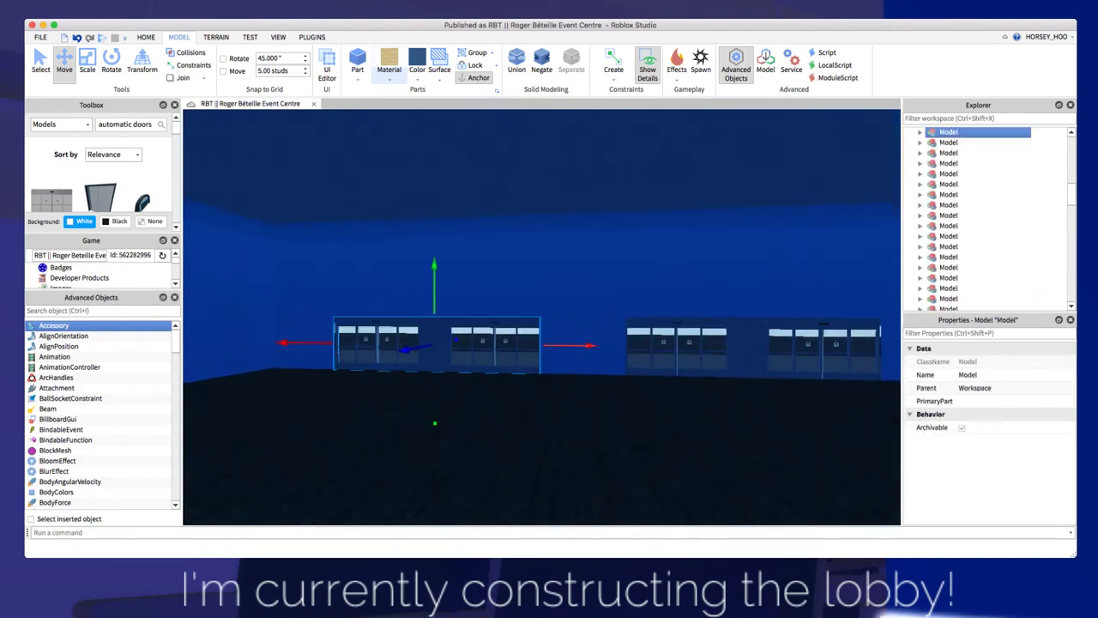
{"action": "left_click", "coordinate": [549, 446]}
Move the Normal spawn location from the auditorium aisle into the lobby, near the entrance doors.
{"action": "key", "text": "s"}
{"action": "key", "text": "w"}
{"action": "right_click_drag", "start_coordinate": [549, 343], "coordinate": [377, 382]}
{"action": "key", "text": "w"}
{"action": "key", "text": "w"}
{"action": "key", "text": "s"}
{"action": "right_click_drag", "start_coordinate": [549, 343], "coordinate": [386, 404]}
{"action": "right_click_drag", "start_coordinate": [550, 343], "coordinate": [670, 287]}
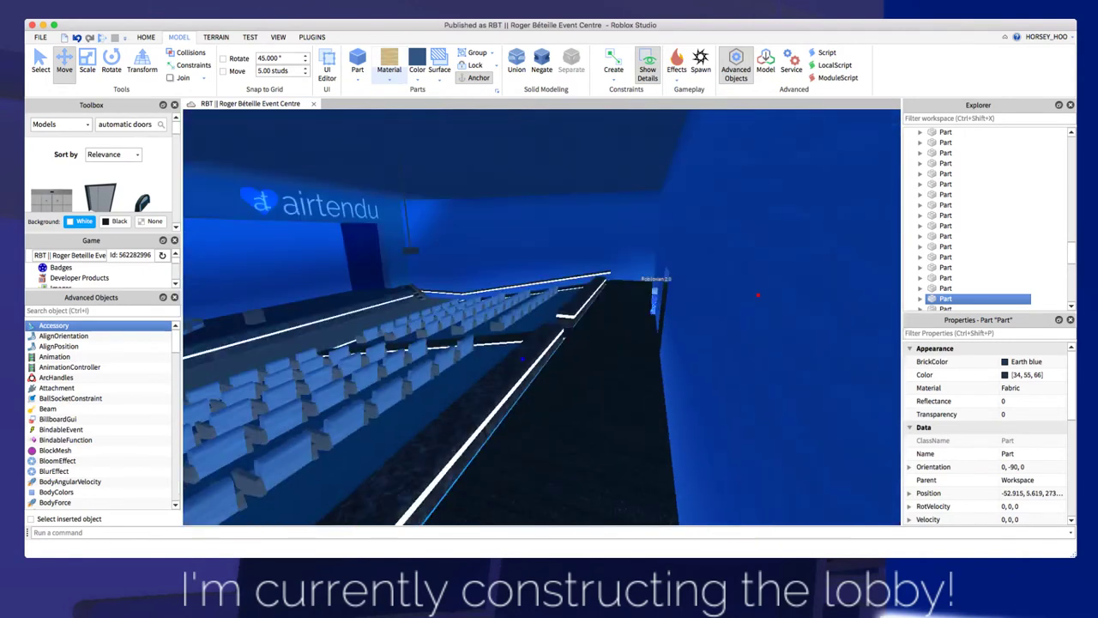
{"action": "key", "text": "w"}
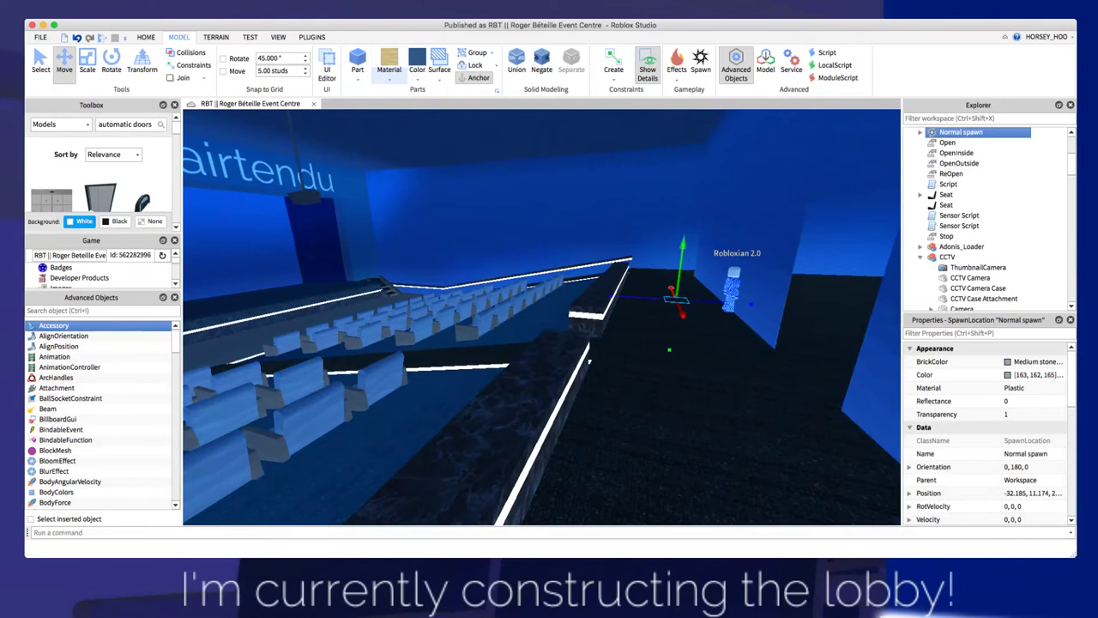
{"action": "scroll", "coordinate": [960, 195], "scroll_direction": "up", "scroll_amount": 1}
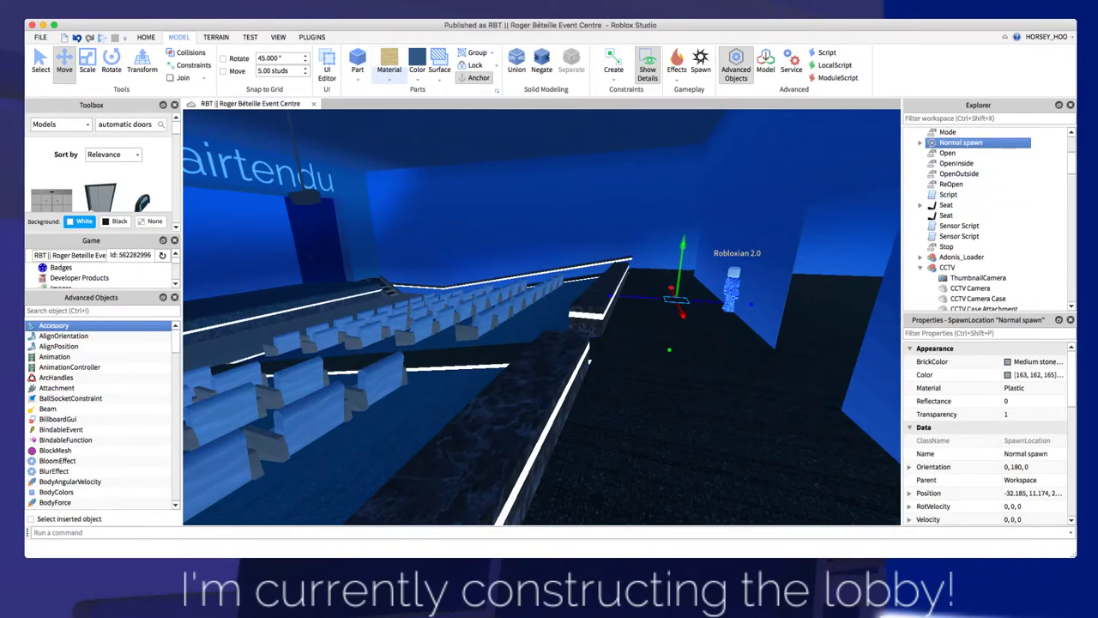
{"action": "key", "text": "s"}
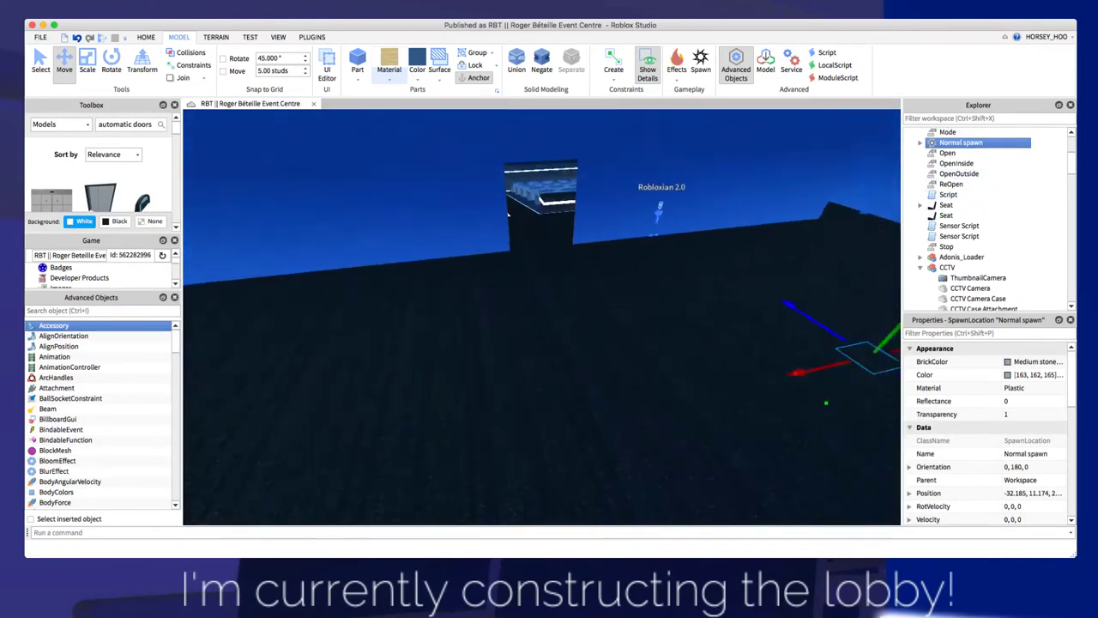
{"action": "right_click_drag", "start_coordinate": [542, 317], "coordinate": [377, 343]}
{"action": "left_click_drag", "start_coordinate": [443, 333], "coordinate": [436, 332]}
{"action": "right_click_drag", "start_coordinate": [541, 317], "coordinate": [405, 306]}
{"action": "left_click_drag", "start_coordinate": [621, 322], "coordinate": [627, 322]}
{"action": "right_click_drag", "start_coordinate": [627, 322], "coordinate": [854, 342]}
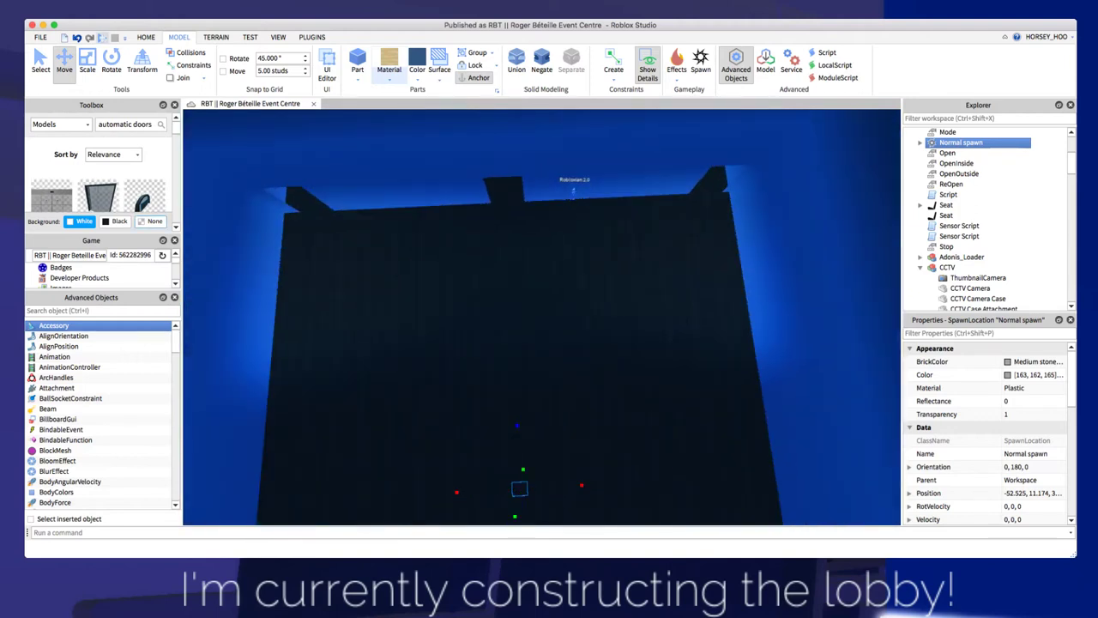
Start a play test and walk the character along the lobby's entrance doors to inspect them.
{"action": "key", "text": "F5"}
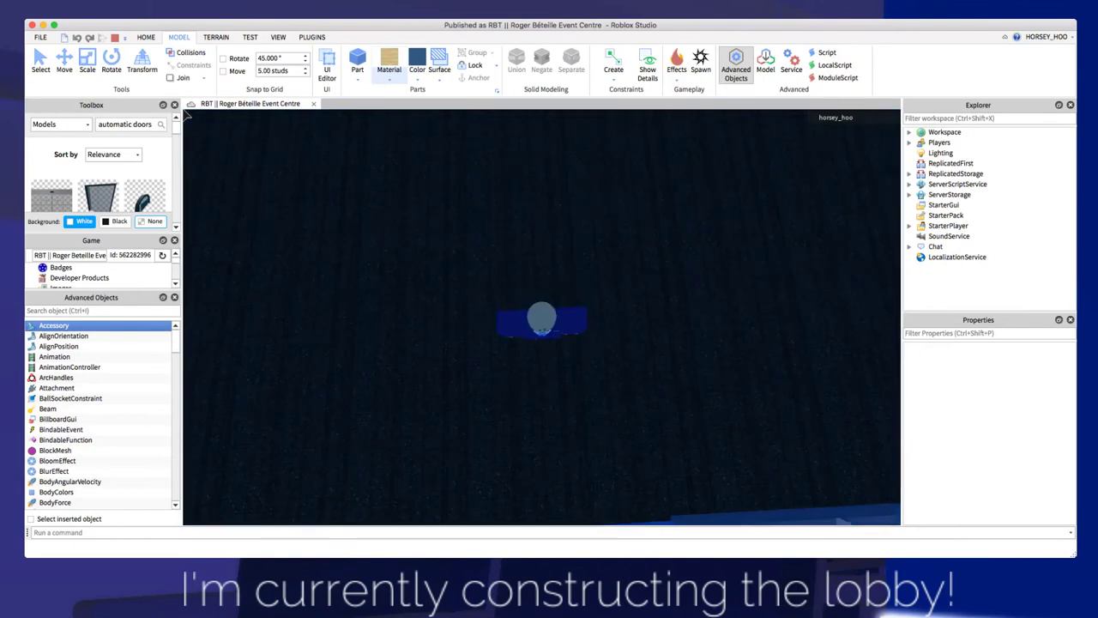
{"action": "right_click_drag", "start_coordinate": [639, 280], "coordinate": [639, 281]}
{"action": "key", "text": "w"}
{"action": "key", "text": "d"}
{"action": "key", "text": "w"}
{"action": "key", "text": "s"}
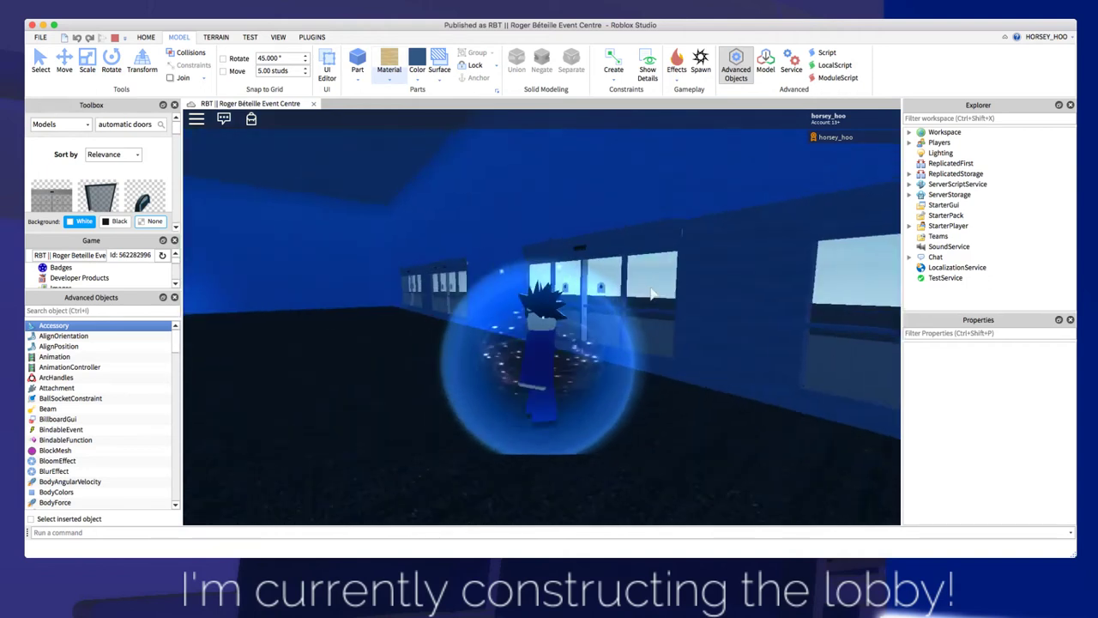
{"action": "scroll", "coordinate": [638, 281], "scroll_direction": "up", "scroll_amount": 5}
{"action": "key", "text": "w"}
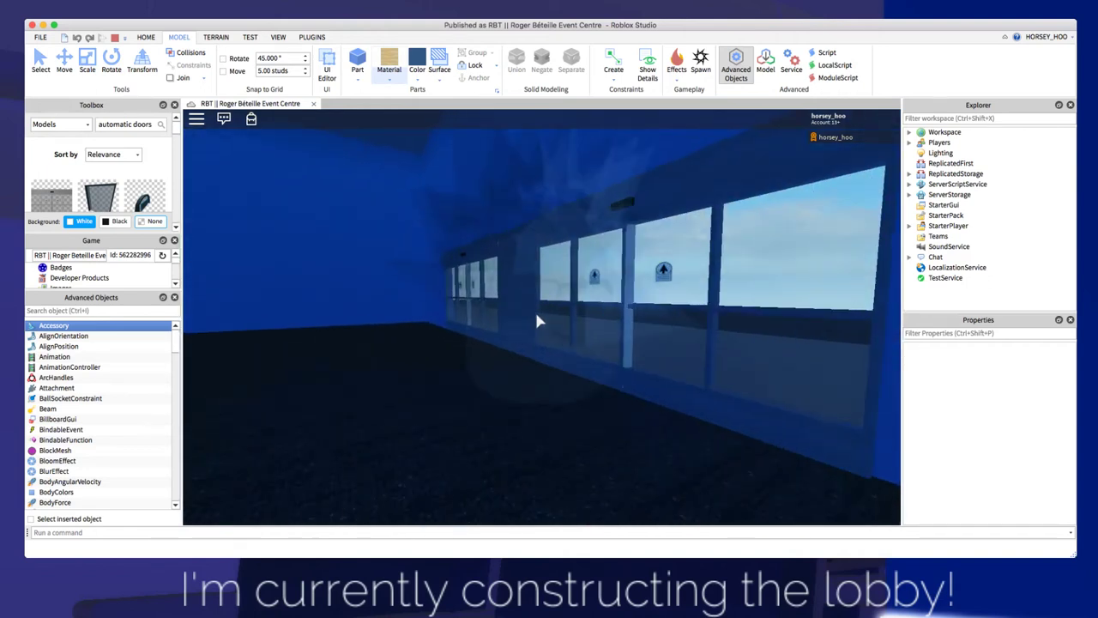
{"action": "key", "text": "w"}
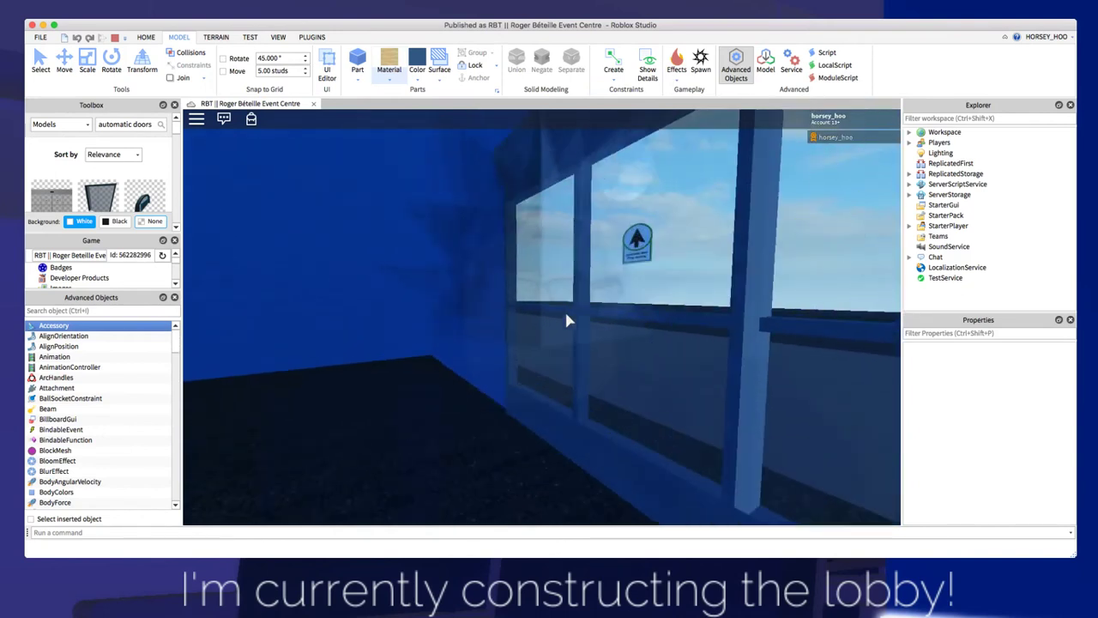
Walk the character across the lobby to examine the auditorium entrances and end the play test.
{"action": "scroll", "coordinate": [567, 315], "scroll_direction": "down", "scroll_amount": 3}
{"action": "key", "text": "w"}
{"action": "right_click_drag", "start_coordinate": [684, 327], "coordinate": [683, 327]}
{"action": "key", "text": "w"}
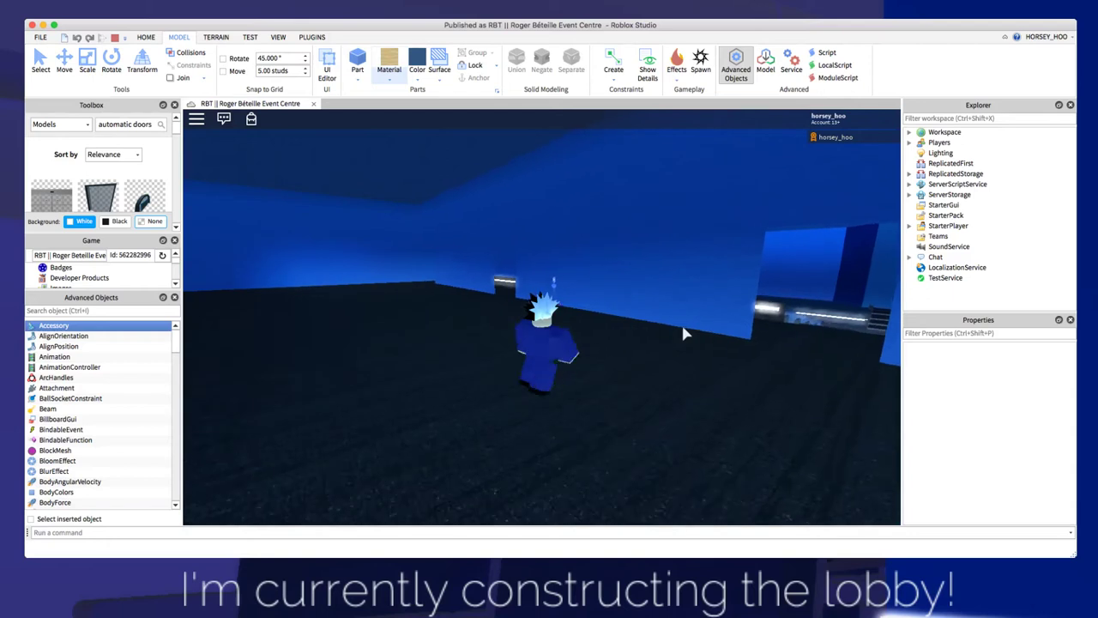
{"action": "right_click_drag", "start_coordinate": [683, 327], "coordinate": [683, 326]}
{"action": "key", "text": "w"}
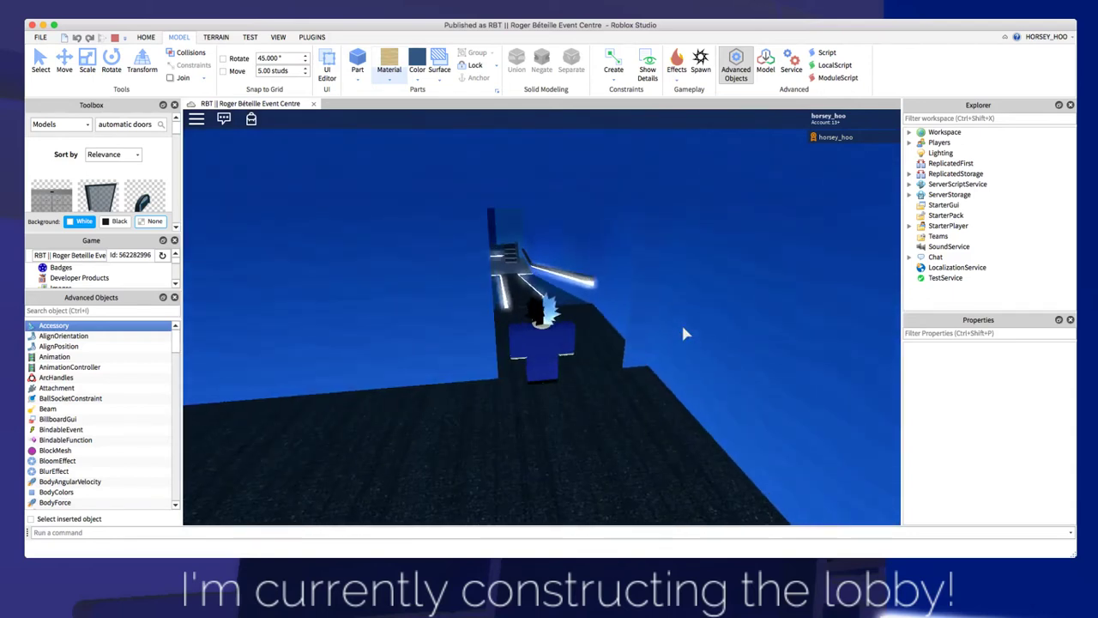
{"action": "key", "text": "d"}
{"action": "key", "text": "a"}
{"action": "key", "text": "s"}
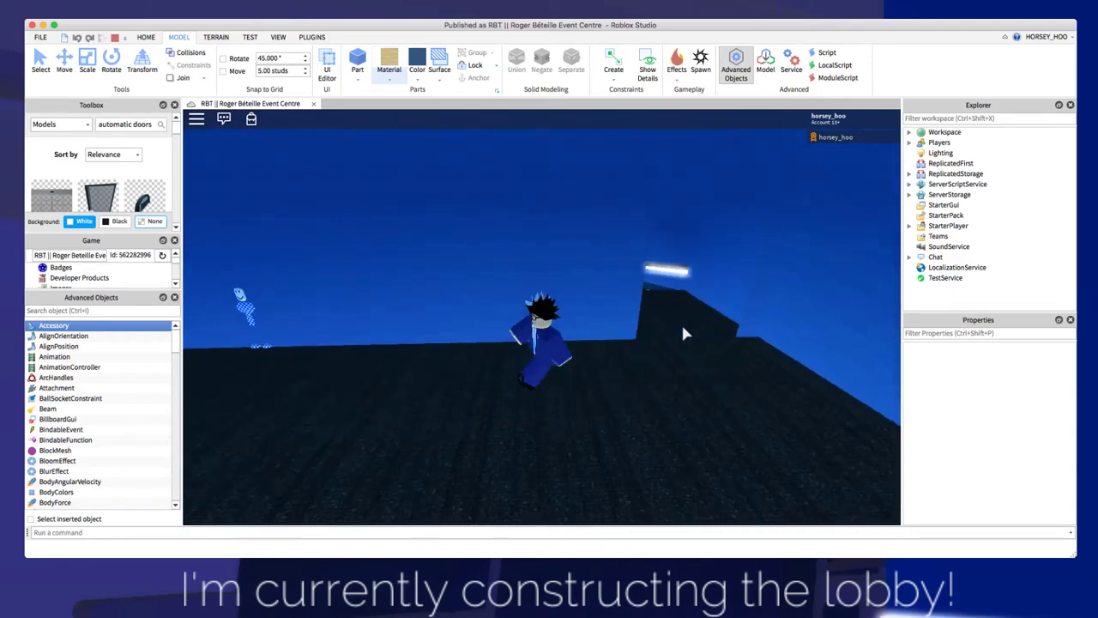
{"action": "key", "text": "w"}
{"action": "right_click_drag", "start_coordinate": [683, 329], "coordinate": [684, 329]}
{"action": "key", "text": "w"}
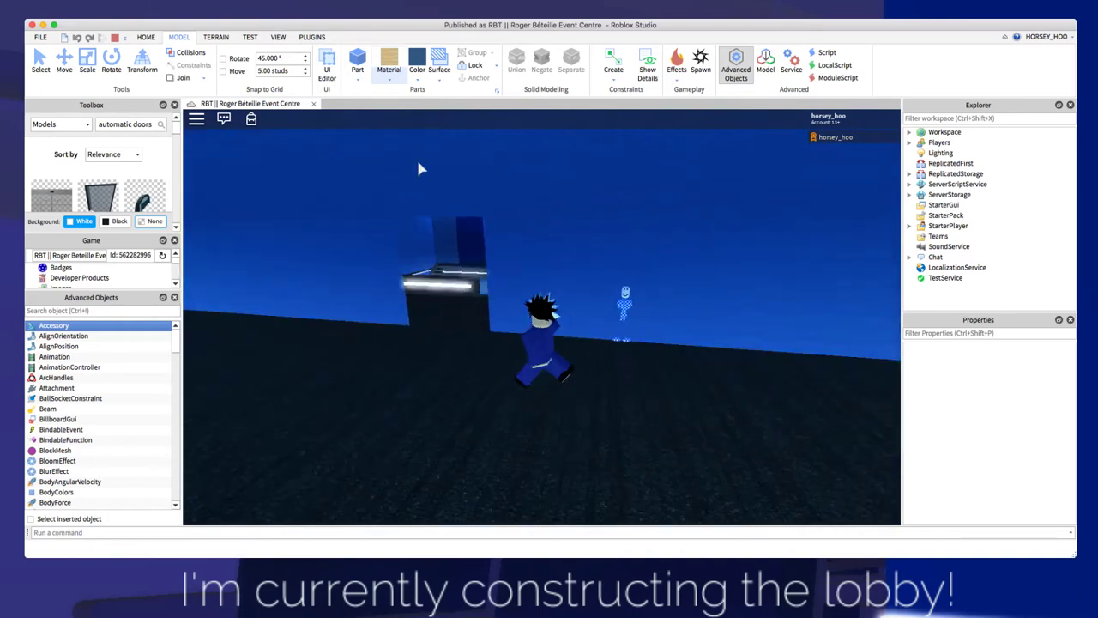
{"action": "key", "text": "a"}
{"action": "key", "text": "shift+F5"}
{"action": "right_click_drag", "start_coordinate": [541, 317], "coordinate": [601, 300]}
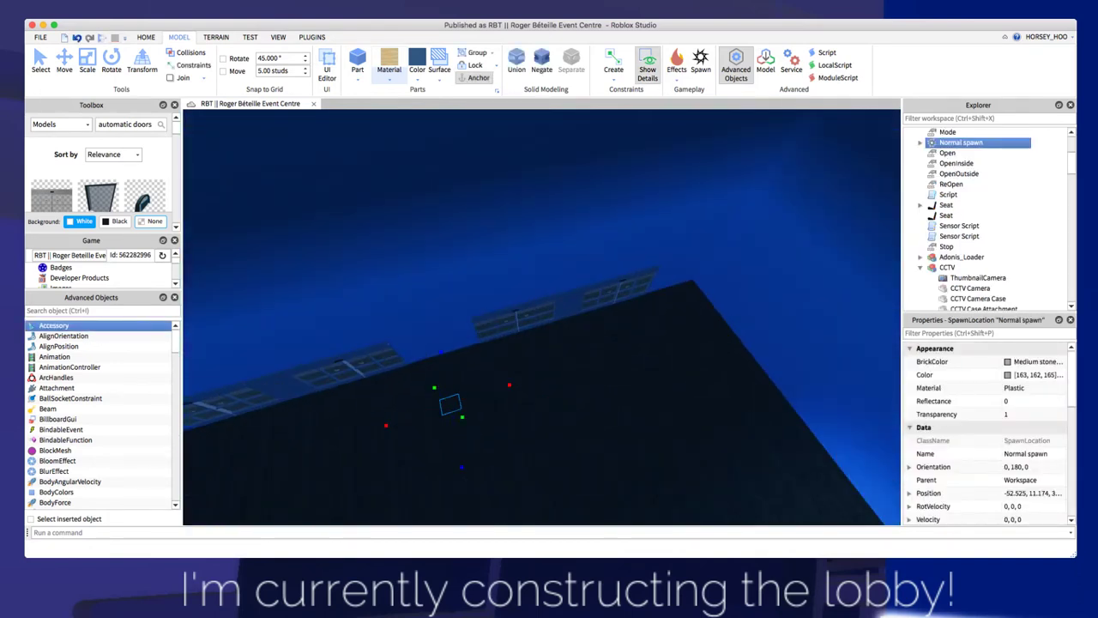
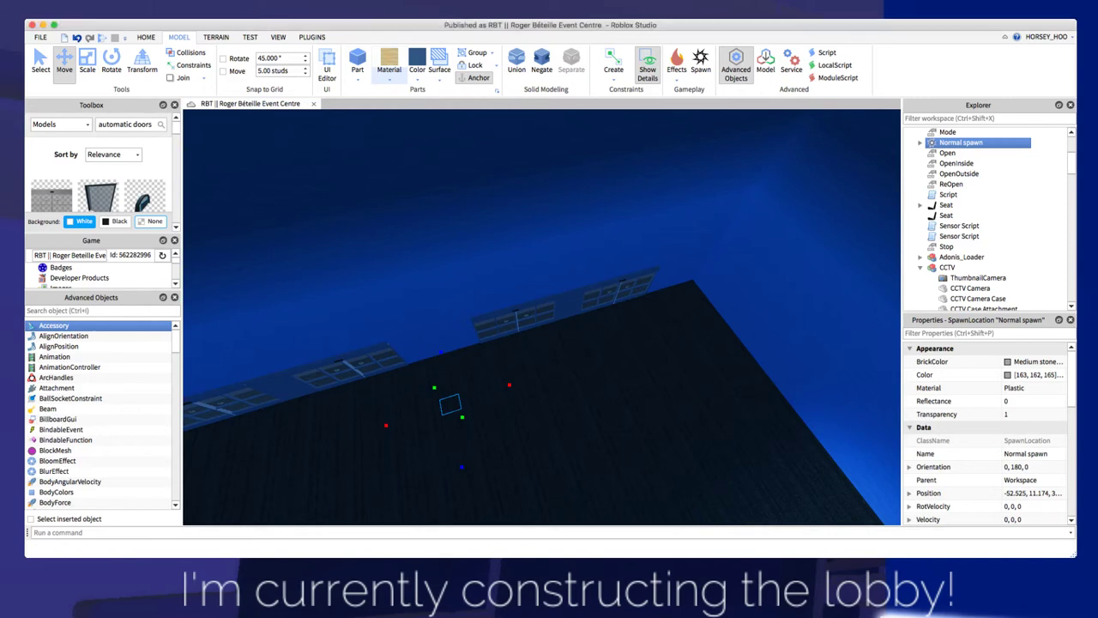
Turn off CanCollide for the thin wall union between the lobby and the auditorium.
{"action": "right_click_drag", "start_coordinate": [618, 318], "coordinate": [429, 331]}
{"action": "left_click_drag", "start_coordinate": [689, 378], "coordinate": [625, 491]}
{"action": "right_click_drag", "start_coordinate": [625, 480], "coordinate": [789, 438]}
{"action": "right_click_drag", "start_coordinate": [624, 438], "coordinate": [755, 369]}
{"action": "left_click", "coordinate": [550, 343]}
{"action": "right_click_drag", "start_coordinate": [549, 343], "coordinate": [455, 294]}
{"action": "scroll", "coordinate": [1004, 416], "scroll_direction": "down", "scroll_amount": 5}
{"action": "left_click", "coordinate": [1005, 413]}
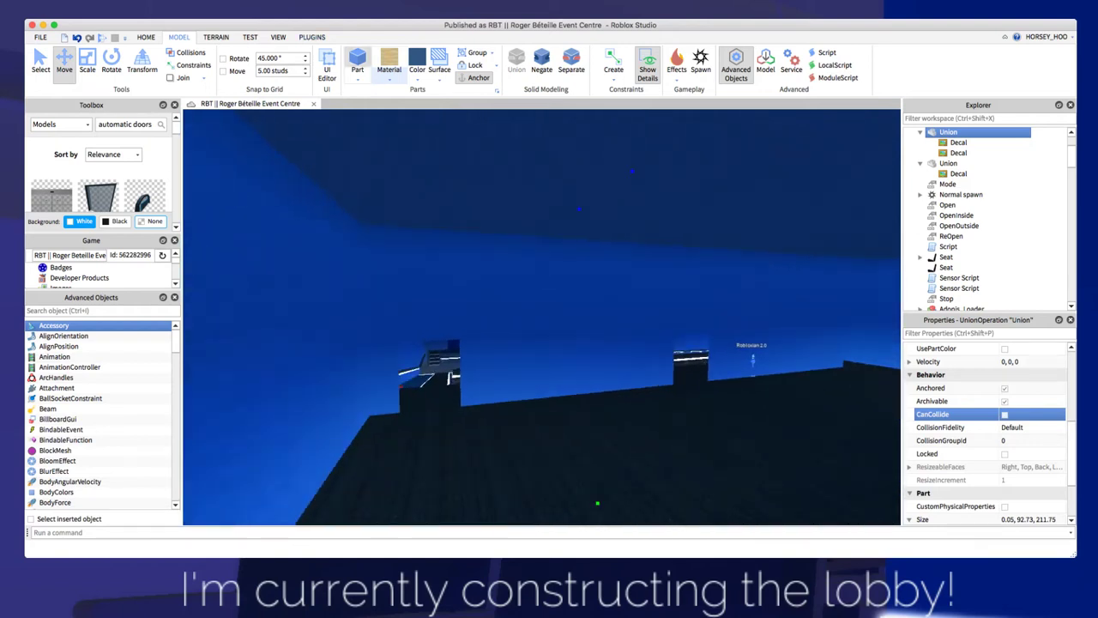
Insert a part at the foot of that wall and resize it into a thin panel of 4 × 6.31 × 0.05.
{"action": "left_click", "coordinate": [357, 58]}
{"action": "right_click_drag", "start_coordinate": [532, 301], "coordinate": [540, 334]}
{"action": "left_click_drag", "start_coordinate": [532, 183], "coordinate": [534, 495]}
{"action": "key", "text": "w"}
{"action": "right_click_drag", "start_coordinate": [536, 378], "coordinate": [536, 468]}
{"action": "left_click", "coordinate": [86, 64]}
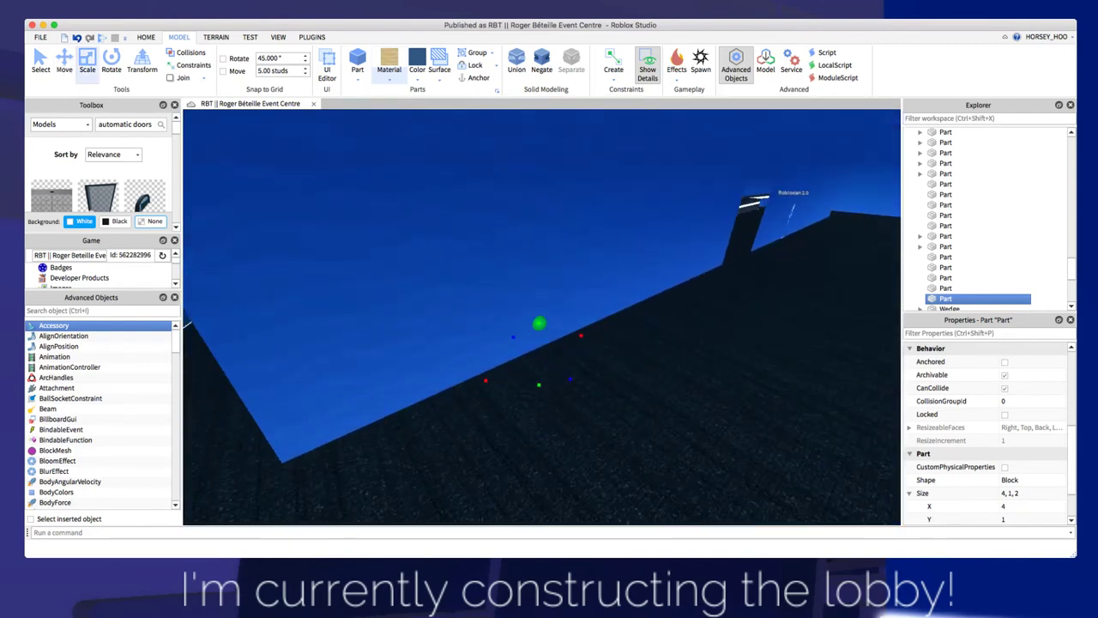
{"action": "left_click_drag", "start_coordinate": [539, 323], "coordinate": [539, 237]}
{"action": "left_click_drag", "start_coordinate": [572, 341], "coordinate": [560, 333]}
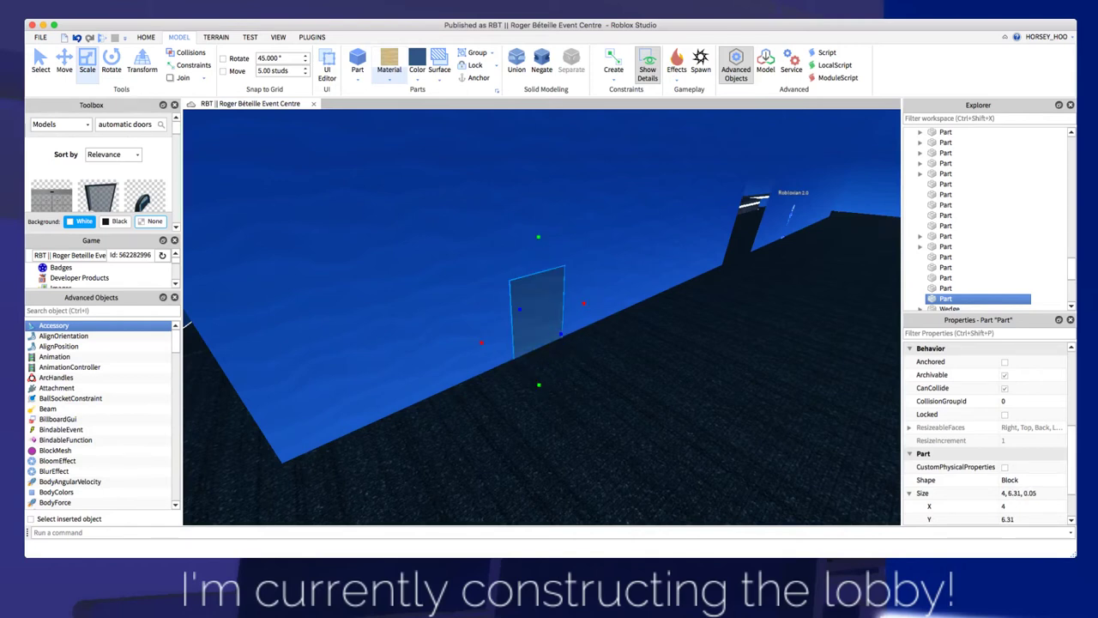
Anchor the new panel and set its transparency to 1.
{"action": "scroll", "coordinate": [1005, 401], "scroll_direction": "up", "scroll_amount": 5}
{"action": "scroll", "coordinate": [1005, 439], "scroll_direction": "down", "scroll_amount": 1}
{"action": "left_click", "coordinate": [1005, 494]}
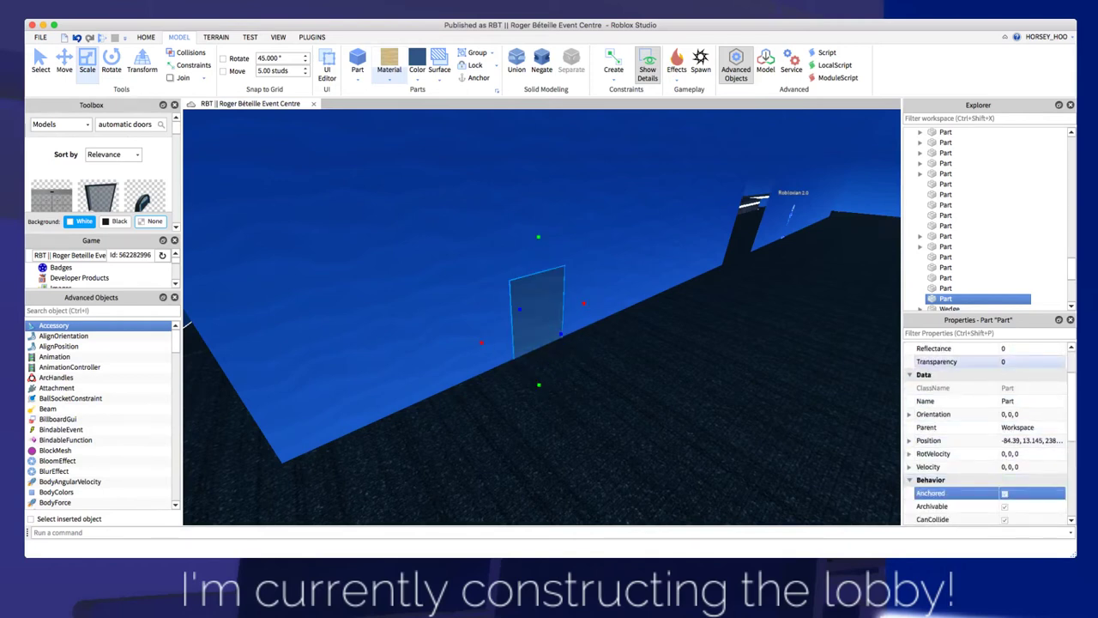
{"action": "scroll", "coordinate": [1005, 362], "scroll_direction": "up", "scroll_amount": 1}
{"action": "left_click", "coordinate": [1011, 388]}
{"action": "type", "text": "1"}
{"action": "key", "text": "Return"}
Widen the invisible panel to span the wall between two auditorium entrances and extend its height upward.
{"action": "right_click_drag", "start_coordinate": [543, 318], "coordinate": [468, 296]}
{"action": "left_click_drag", "start_coordinate": [577, 357], "coordinate": [459, 364]}
{"action": "key", "text": "d"}
{"action": "left_click_drag", "start_coordinate": [654, 353], "coordinate": [728, 340]}
{"action": "key", "text": "s"}
{"action": "right_click_drag", "start_coordinate": [600, 360], "coordinate": [588, 331]}
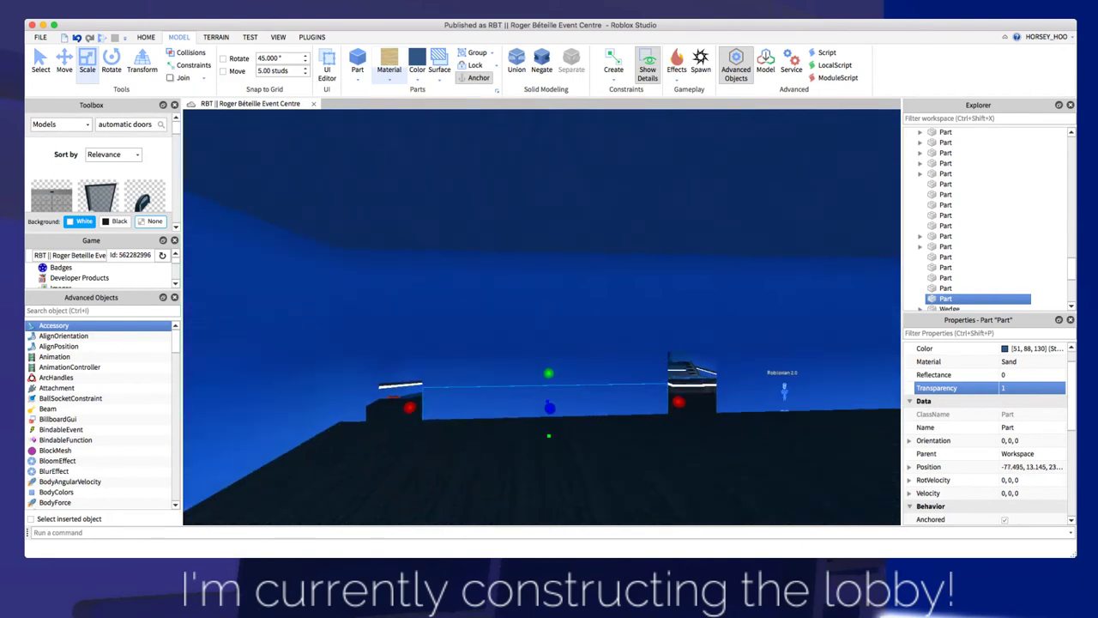
{"action": "left_click_drag", "start_coordinate": [548, 367], "coordinate": [548, 253]}
Duplicate the invisible panel and lower the copy back against the wall to a vertical position of 23.505.
{"action": "key", "text": "super+d"}
{"action": "key", "text": "e"}
{"action": "key", "text": "s"}
{"action": "left_click", "coordinate": [65, 63]}
{"action": "left_click_drag", "start_coordinate": [543, 189], "coordinate": [542, 373]}
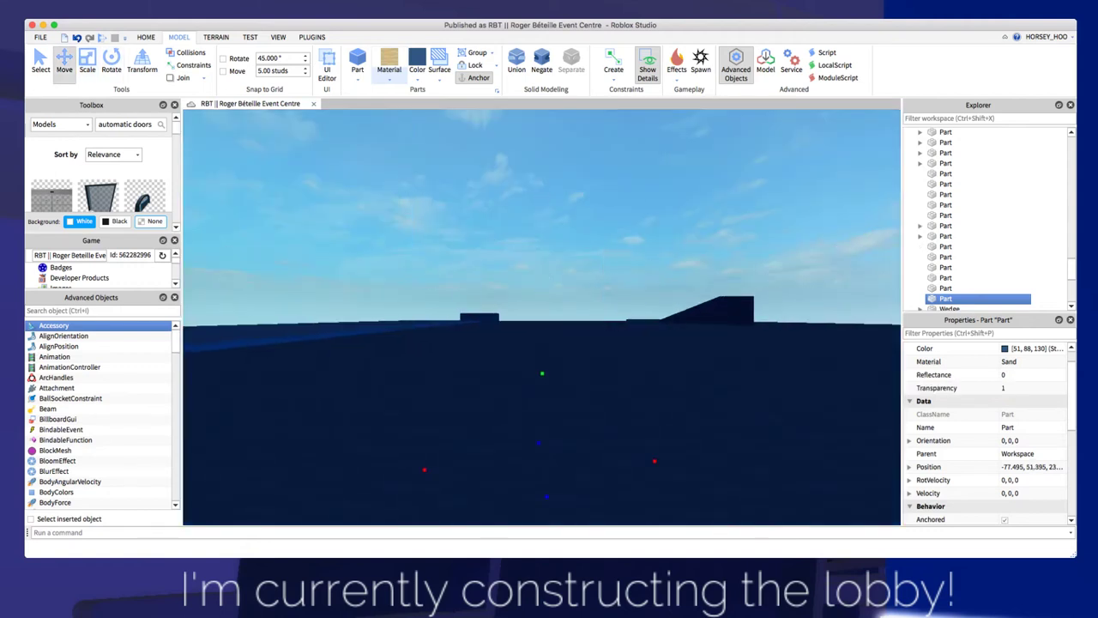
{"action": "right_click_drag", "start_coordinate": [542, 375], "coordinate": [583, 442]}
{"action": "key", "text": "w"}
{"action": "left_click_drag", "start_coordinate": [410, 119], "coordinate": [429, 220]}
{"action": "mouse_move", "coordinate": [566, 282]}
{"action": "left_mouse_down"}
{"action": "mouse_move", "coordinate": [637, 262]}
{"action": "mouse_move", "coordinate": [584, 277]}
{"action": "left_mouse_up"}
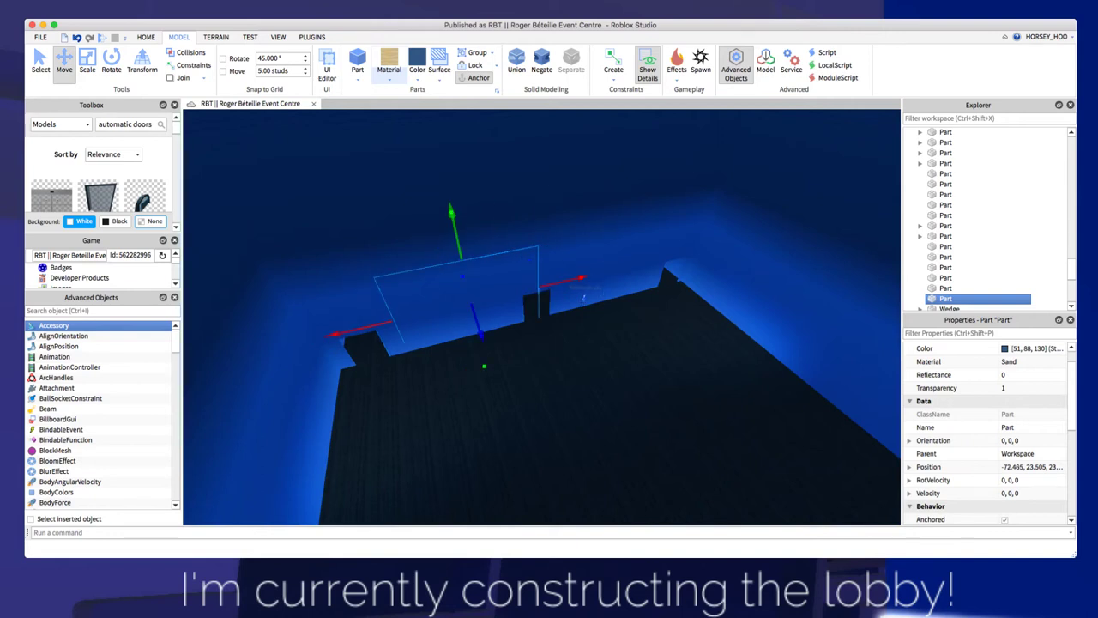
Slide the copied panel along the wall to the section beyond the middle entrance and adjust its width to fit.
{"action": "key", "text": "s"}
{"action": "key", "text": "w"}
{"action": "key", "text": "w"}
{"action": "key", "text": "s"}
{"action": "left_click_drag", "start_coordinate": [585, 234], "coordinate": [838, 186]}
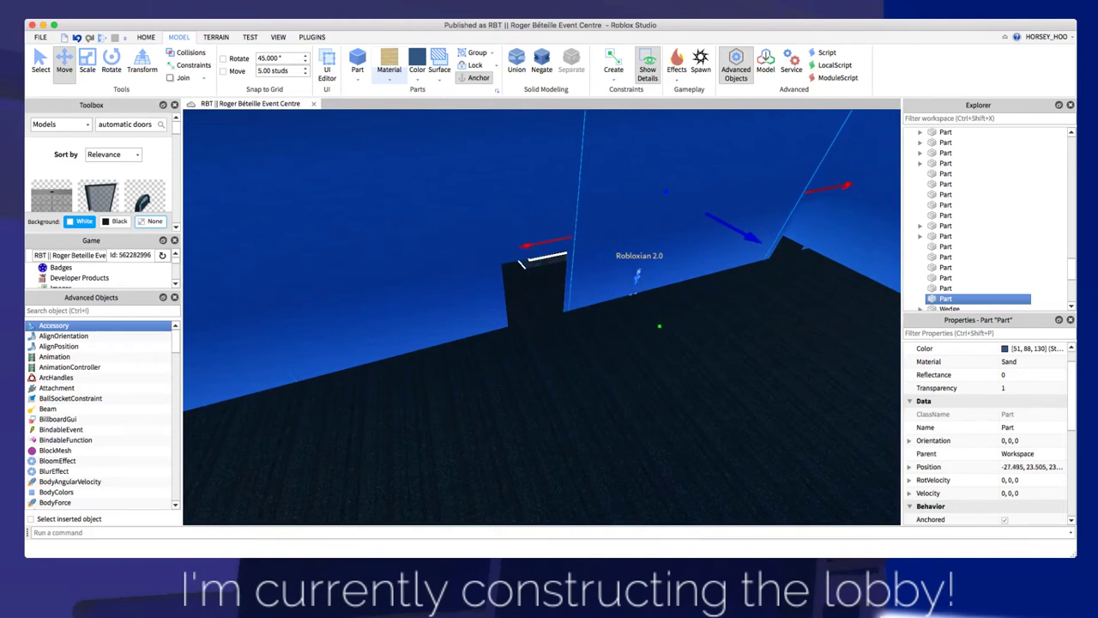
{"action": "key", "text": "s"}
{"action": "left_click_drag", "start_coordinate": [861, 255], "coordinate": [855, 255]}
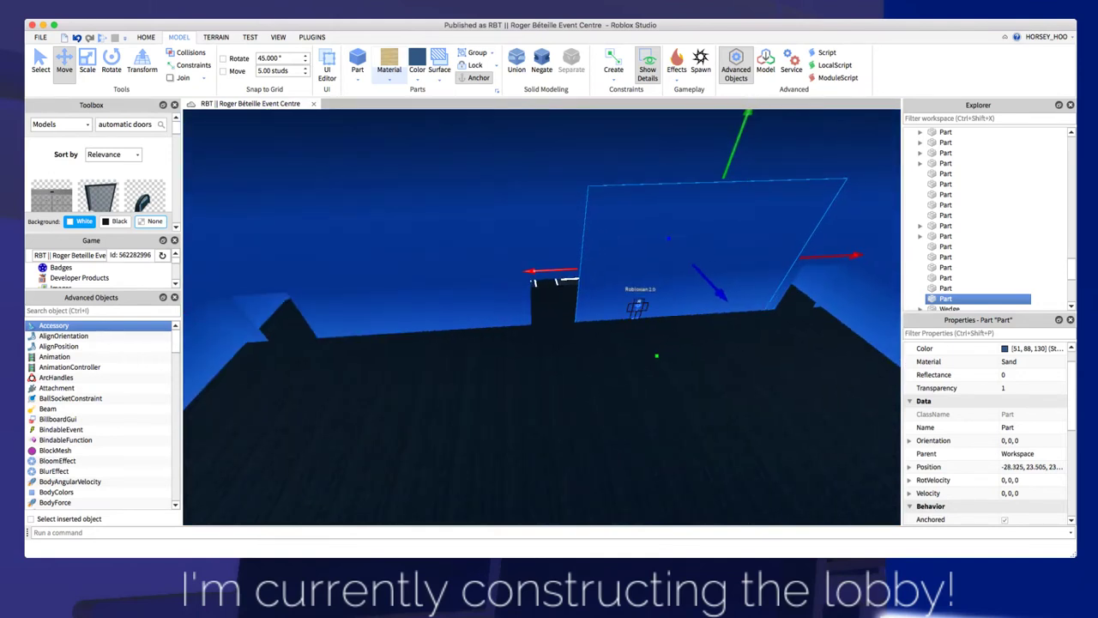
{"action": "key", "text": "d"}
{"action": "left_click", "coordinate": [87, 66]}
{"action": "left_click_drag", "start_coordinate": [678, 259], "coordinate": [691, 258]}
Duplicate the invisible panel and lower the copy above the auditorium entrances to a vertical position of 36.015.
{"action": "key", "text": "super+d"}
{"action": "key", "text": "s"}
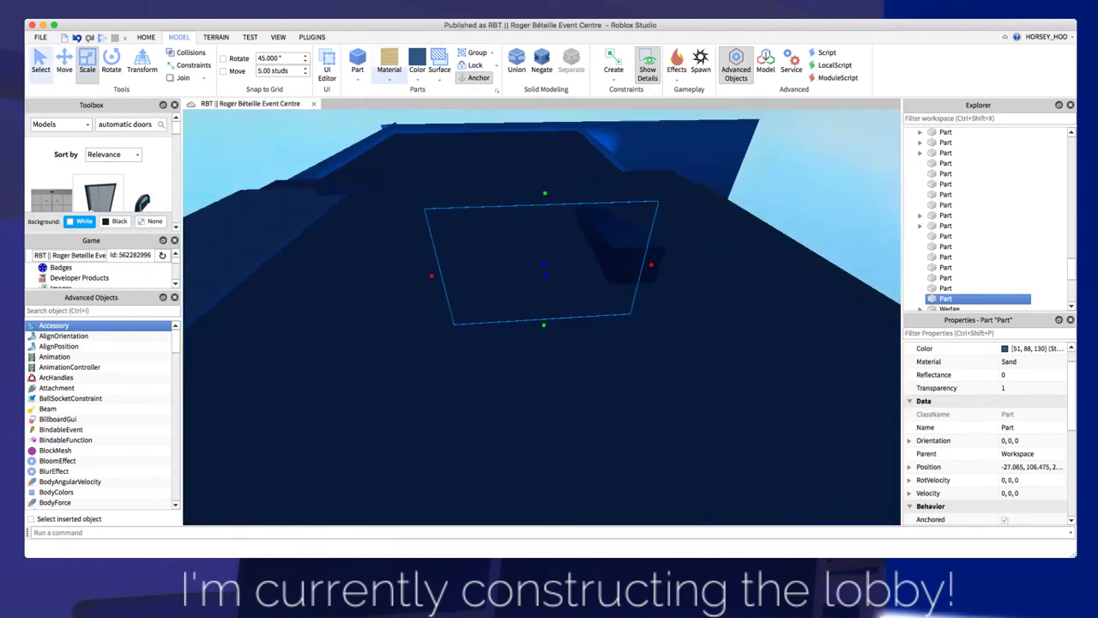
{"action": "left_click", "coordinate": [64, 65]}
{"action": "left_click_drag", "start_coordinate": [544, 167], "coordinate": [545, 302]}
{"action": "right_click_drag", "start_coordinate": [545, 302], "coordinate": [639, 378]}
{"action": "scroll", "coordinate": [544, 296], "scroll_direction": "down", "scroll_amount": 5}
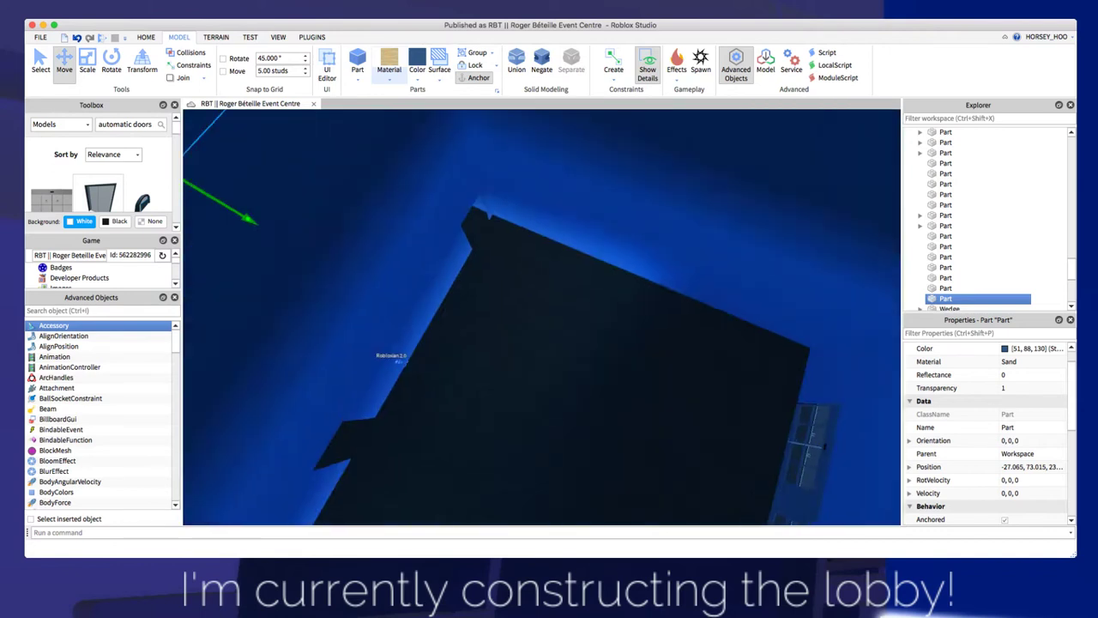
{"action": "left_click_drag", "start_coordinate": [532, 350], "coordinate": [533, 457]}
Widen the copied panel in both directions so it spans the auditorium wall above all three entrances.
{"action": "key", "text": "ctrl+3"}
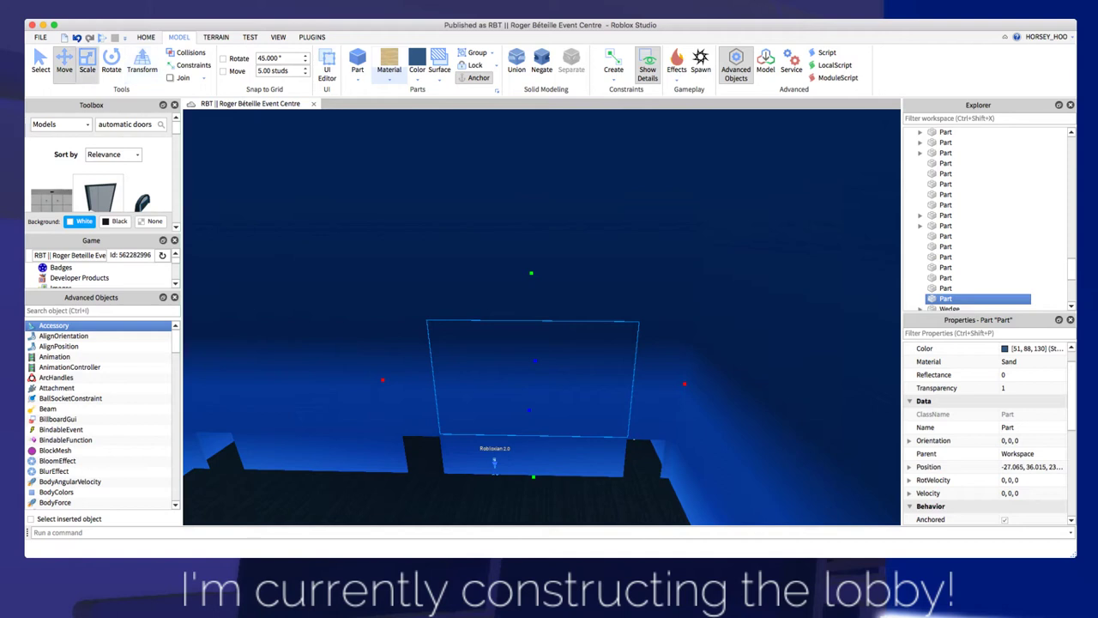
{"action": "left_click_drag", "start_coordinate": [643, 384], "coordinate": [694, 384]}
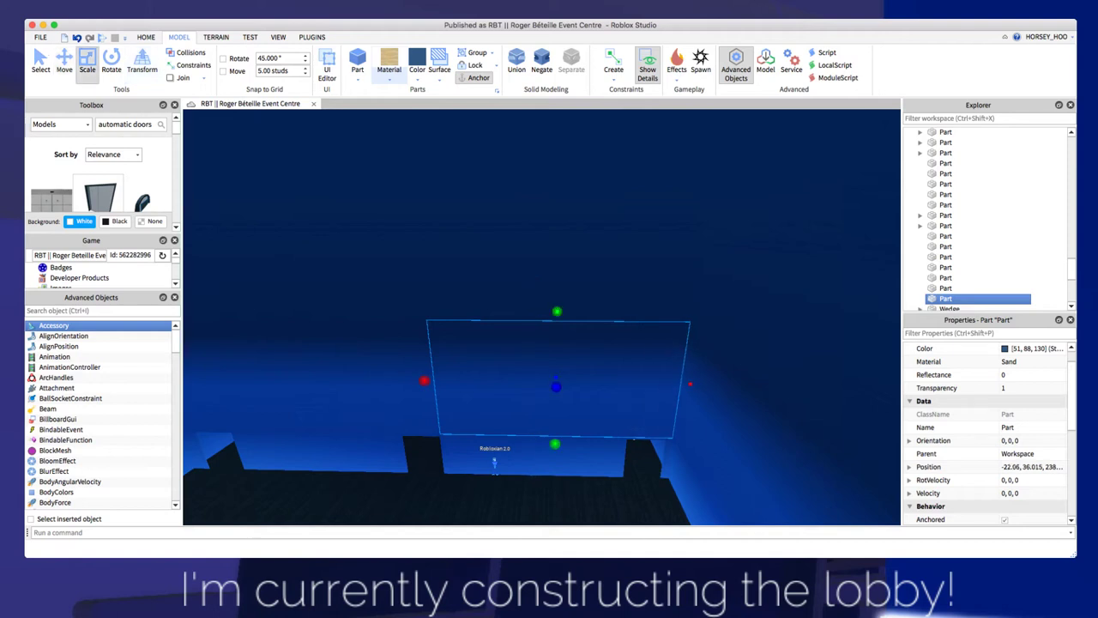
{"action": "key", "text": "a"}
{"action": "left_click_drag", "start_coordinate": [424, 381], "coordinate": [292, 375]}
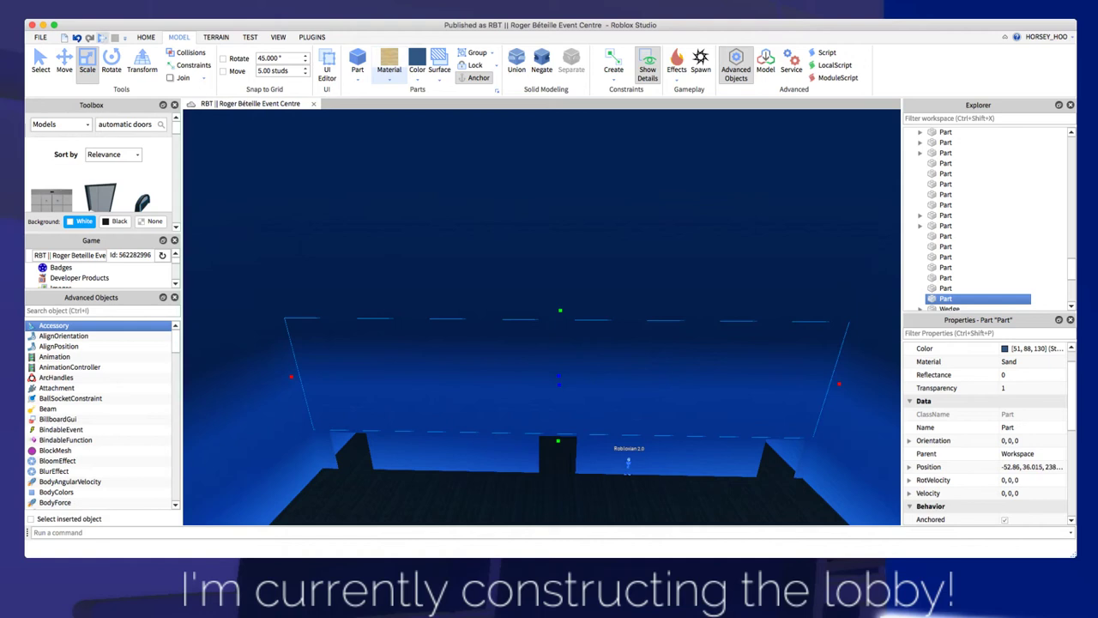
Start a playtest and walk the character from the lobby through the middle entrance into the auditorium.
{"action": "key", "text": "F5"}
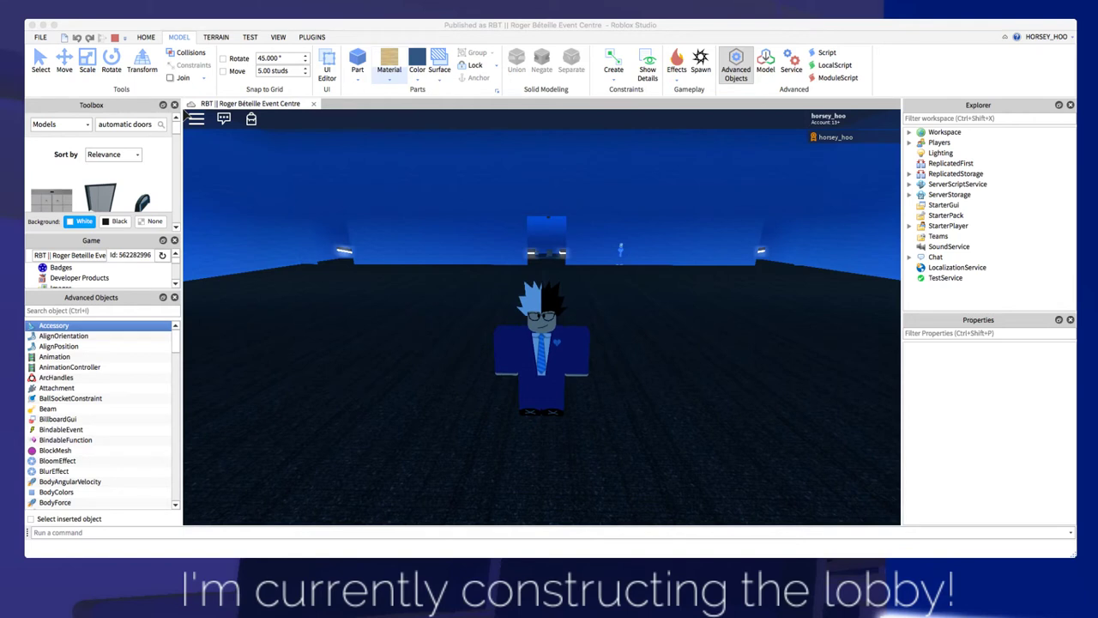
{"action": "left_click", "coordinate": [186, 114]}
{"action": "key", "text": "w"}
{"action": "key", "text": "a"}
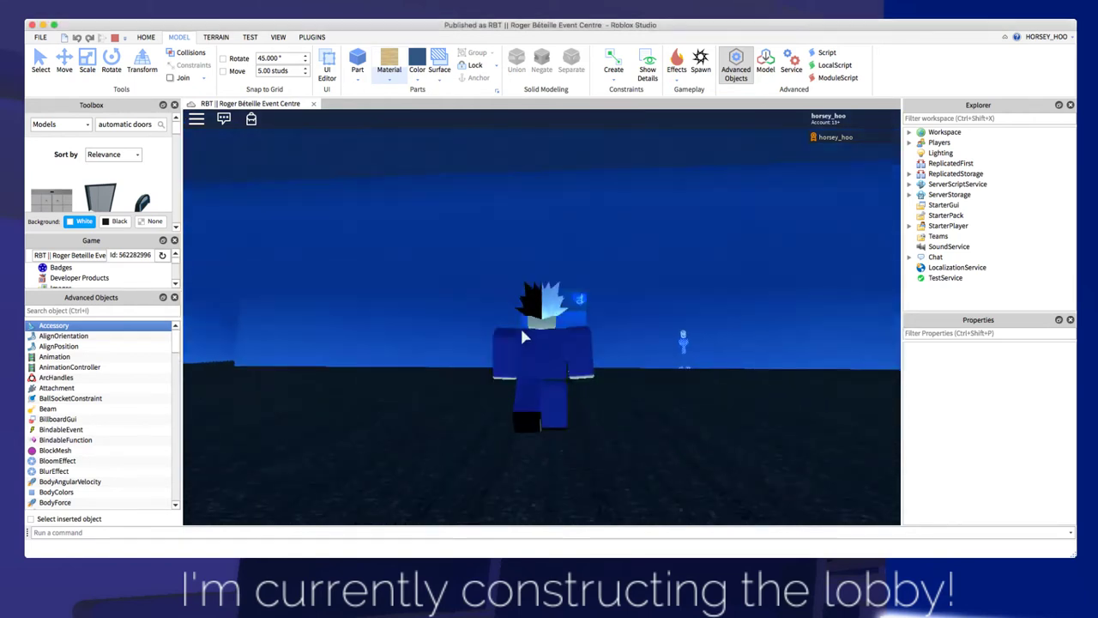
{"action": "key", "text": "w"}
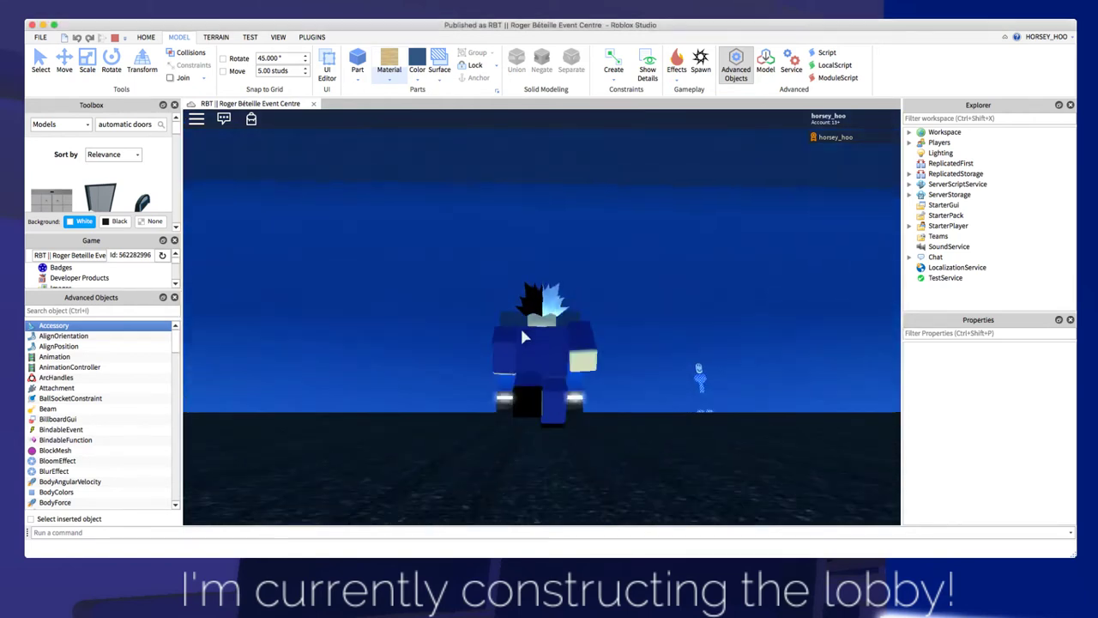
{"action": "key", "text": "a"}
{"action": "key", "text": "w"}
{"action": "key", "text": "Left"}
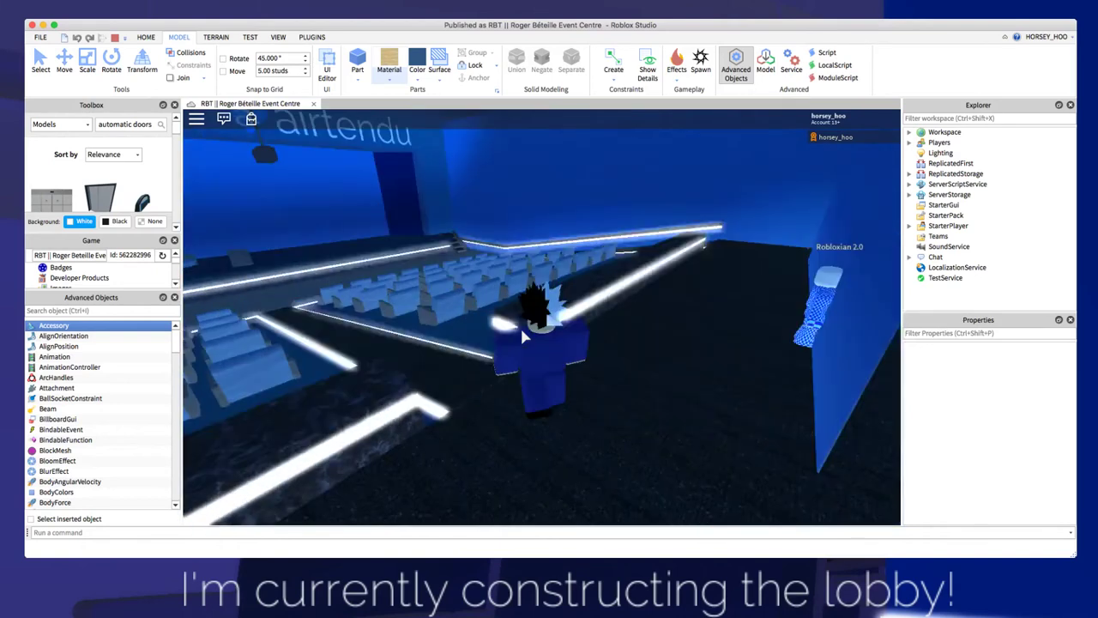
Walk the character down the auditorium aisle and sit on a seat beside the aisle.
{"action": "key", "text": "w"}
{"action": "mouse_move", "coordinate": [642, 344]}
{"action": "right_mouse_down"}
{"action": "mouse_move", "coordinate": [680, 343]}
{"action": "mouse_move", "coordinate": [626, 339]}
{"action": "mouse_move", "coordinate": [644, 349]}
{"action": "right_mouse_up"}
{"action": "key", "text": "w"}
{"action": "key", "text": "w"}
{"action": "key", "text": "w"}
{"action": "key", "text": "w"}
{"action": "key", "text": "space"}
{"action": "key", "text": "w"}
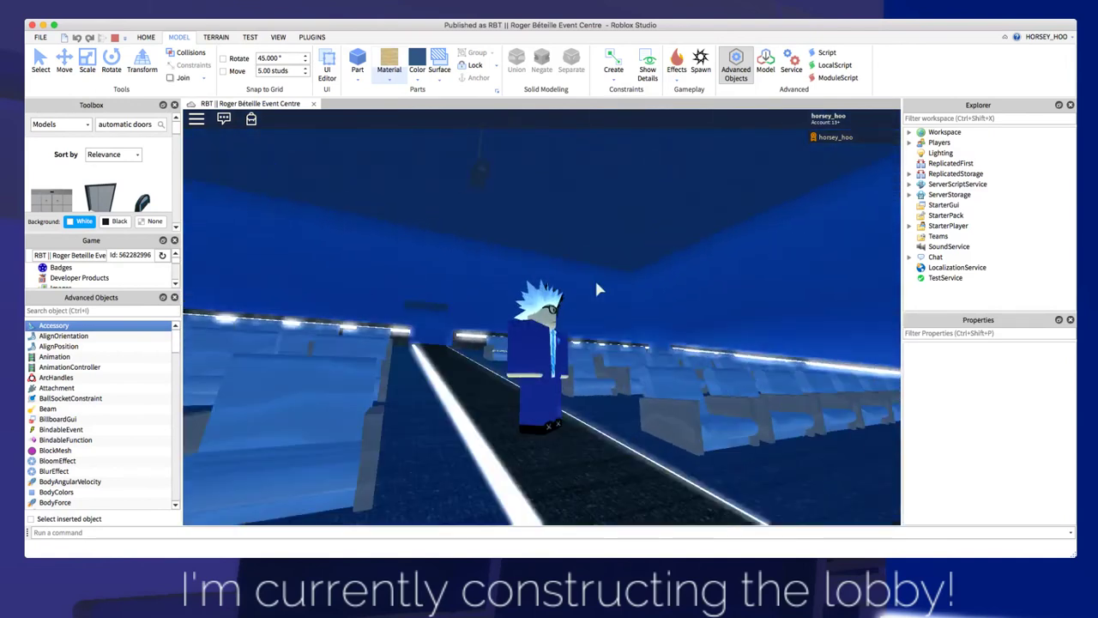
{"action": "key", "text": "w"}
{"action": "key", "text": "w"}
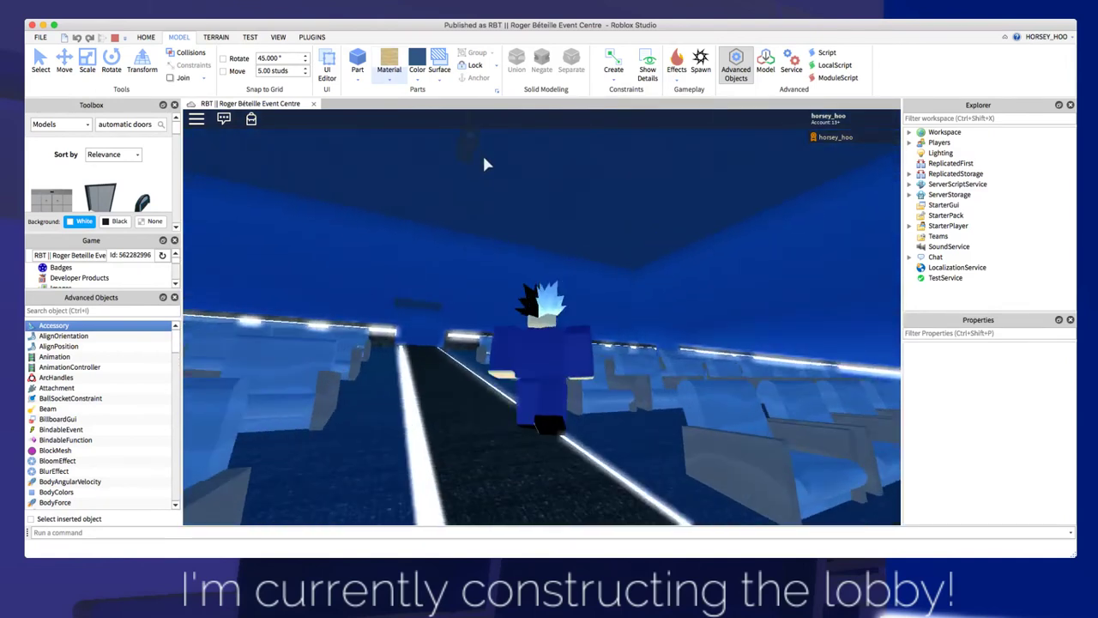
{"action": "left_click", "coordinate": [471, 210]}
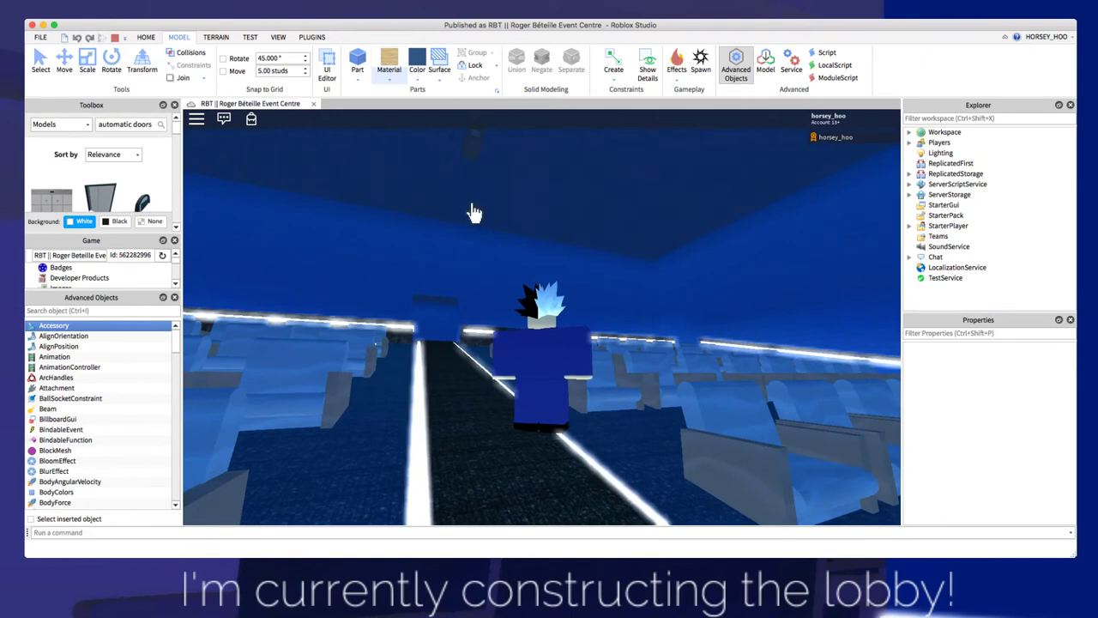
{"action": "left_click", "coordinate": [273, 503]}
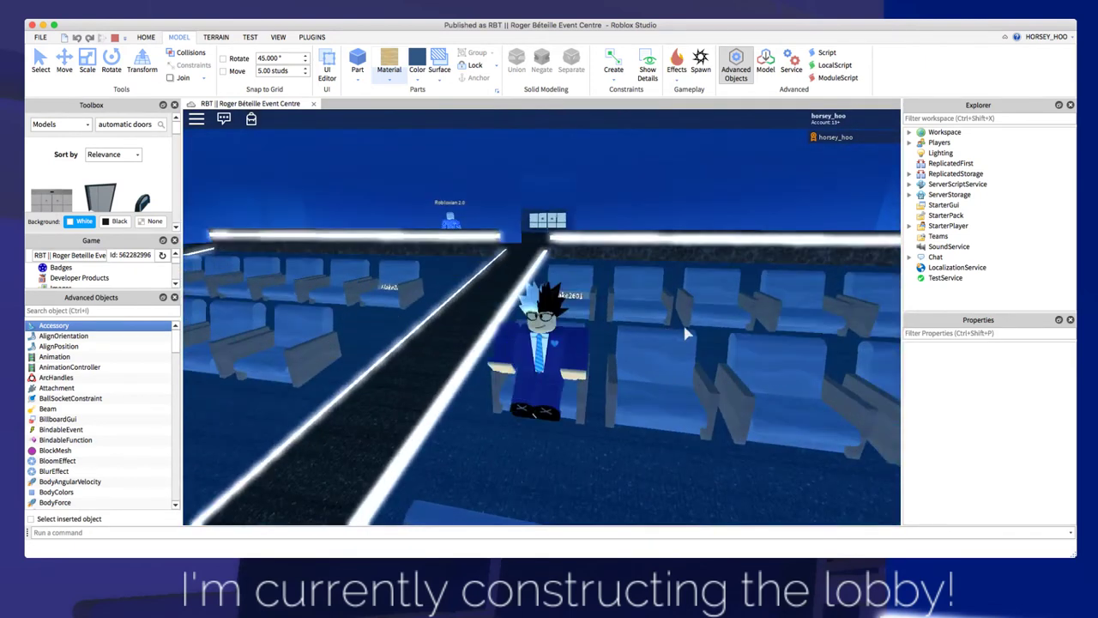
Walk back through the middle entrance into the lobby and check the collision along the auditorium wall.
{"action": "key", "text": "w"}
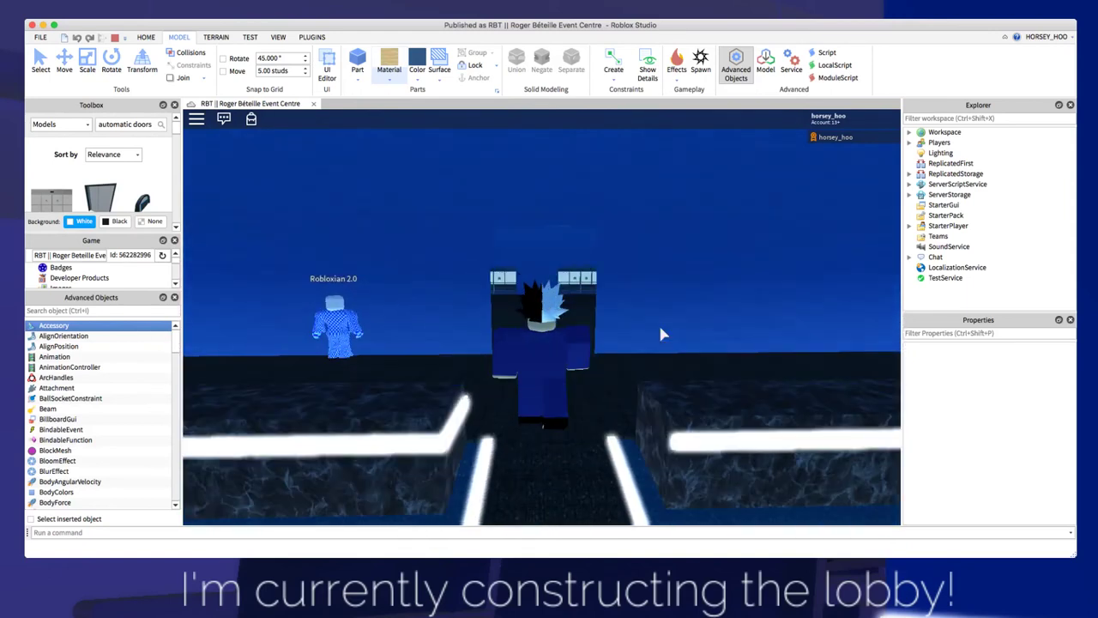
{"action": "key", "text": "w"}
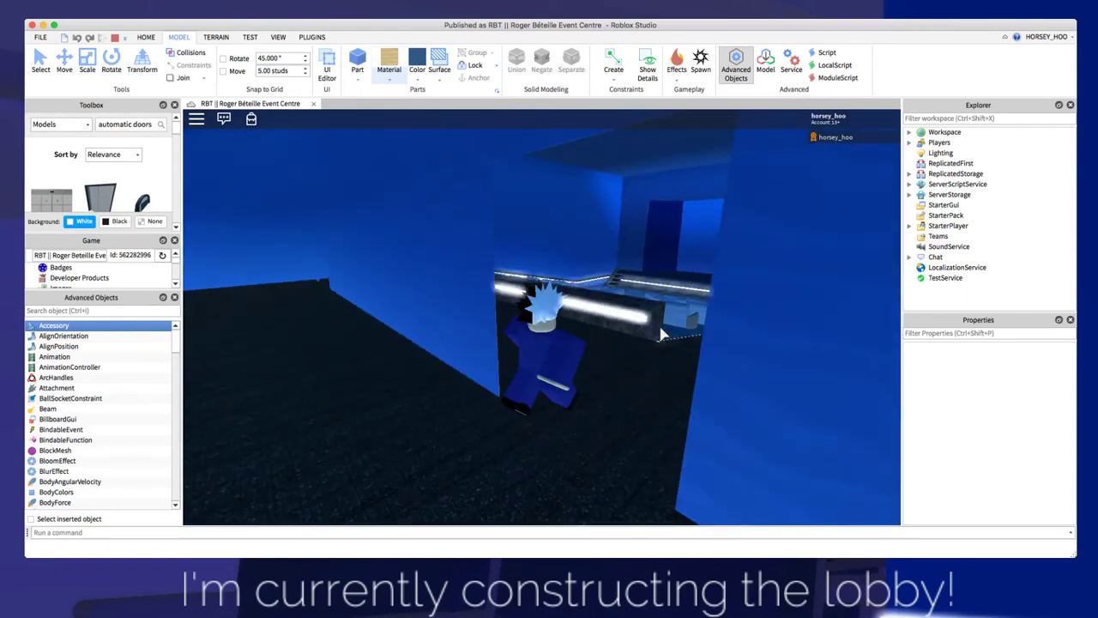
{"action": "key", "text": "w"}
{"action": "key", "text": "w"}
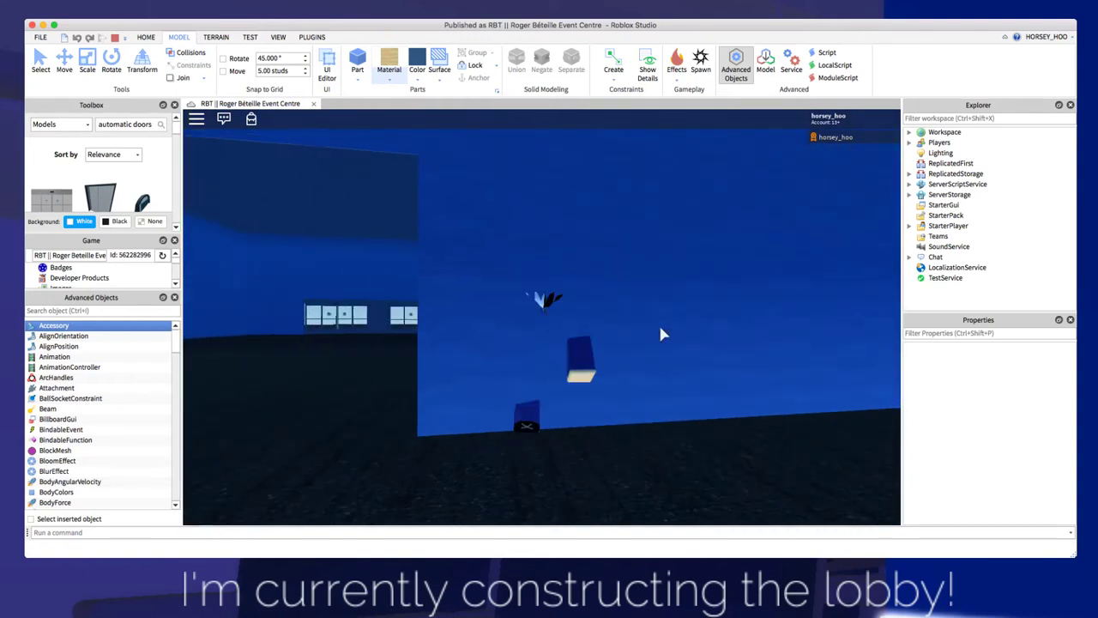
{"action": "key", "text": "a"}
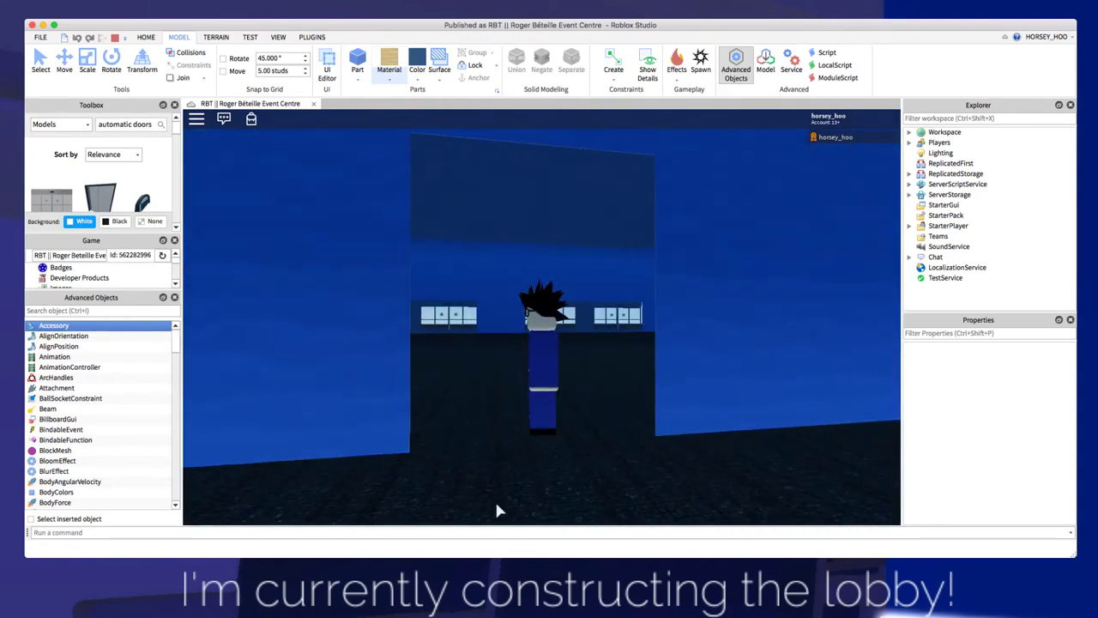
{"action": "key", "text": "super+Tab"}
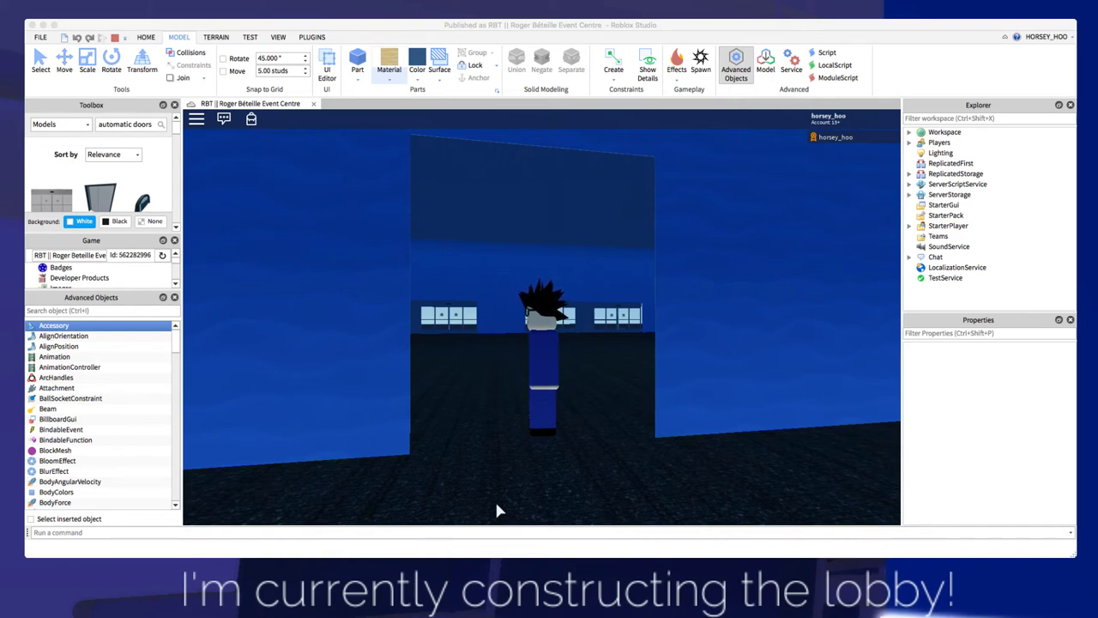
Walk onto the stage in first person, inspect its named seats, head back toward the audience and end the playtest.
{"action": "left_click", "coordinate": [559, 423]}
{"action": "key", "text": "w"}
{"action": "mouse_move", "coordinate": [559, 424]}
{"action": "right_mouse_down"}
{"action": "mouse_move", "coordinate": [507, 411]}
{"action": "mouse_move", "coordinate": [569, 431]}
{"action": "right_mouse_up"}
{"action": "scroll", "coordinate": [569, 431], "scroll_direction": "up", "scroll_amount": 5}
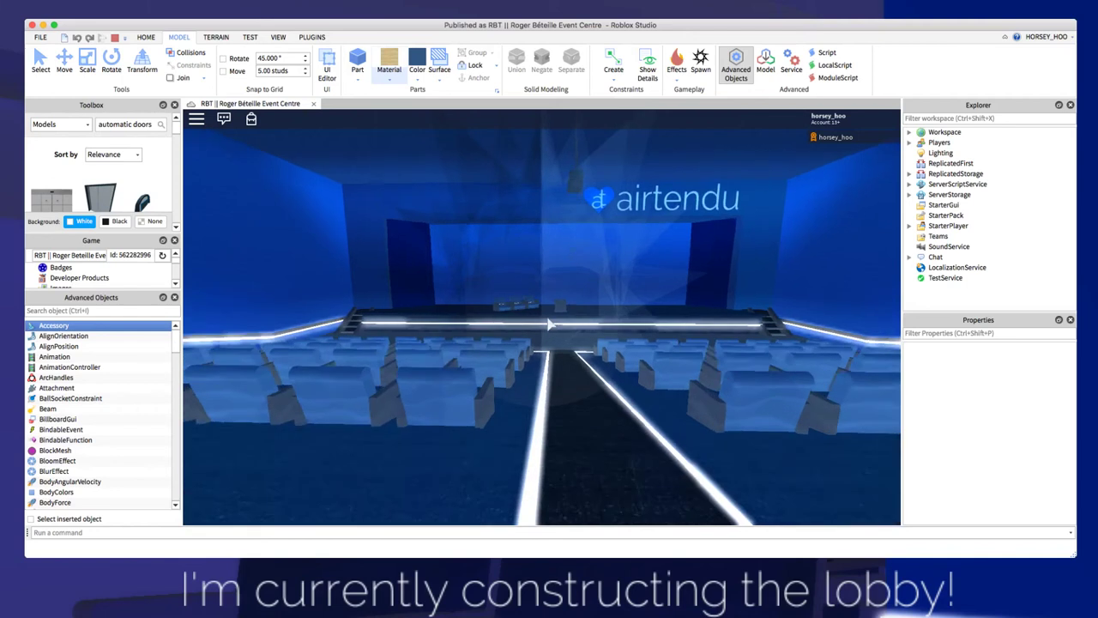
{"action": "key", "text": "w"}
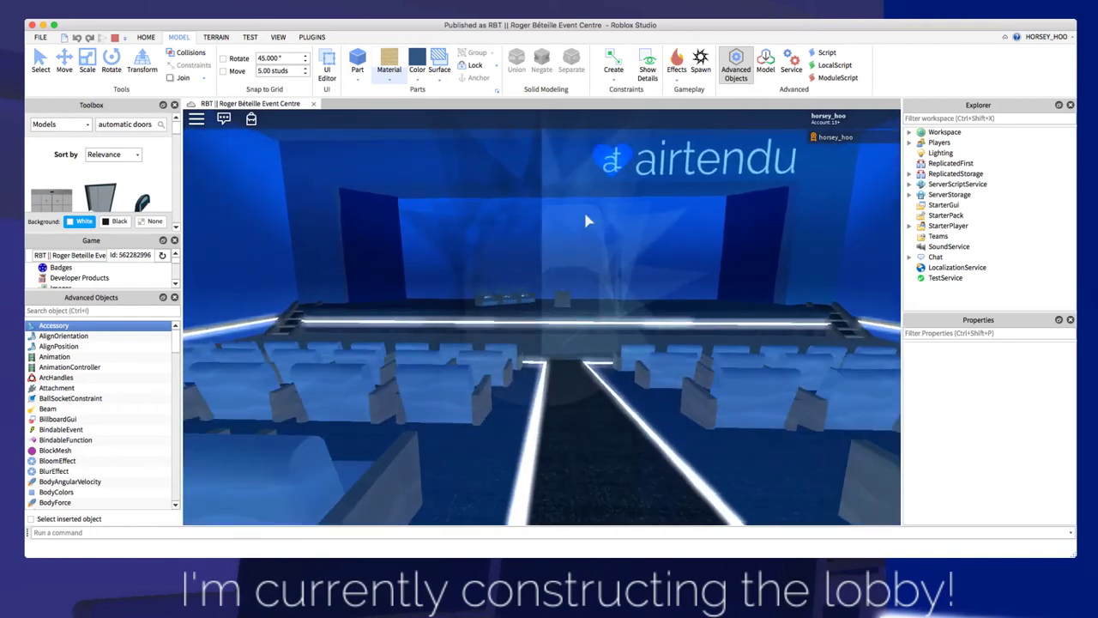
{"action": "key", "text": "w"}
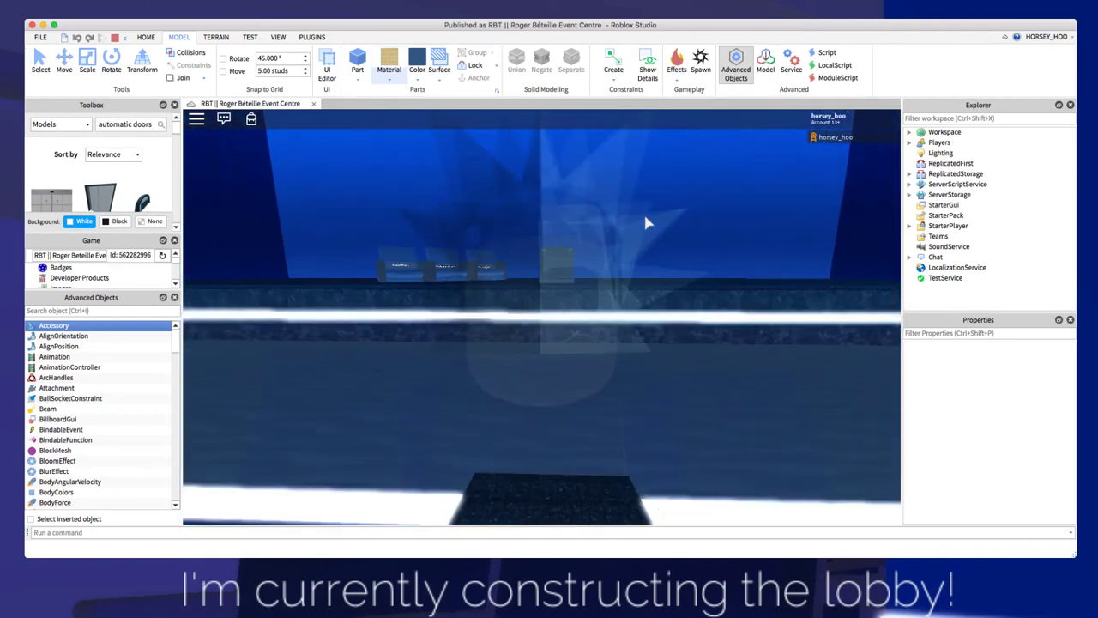
{"action": "key", "text": "w"}
{"action": "key", "text": "space"}
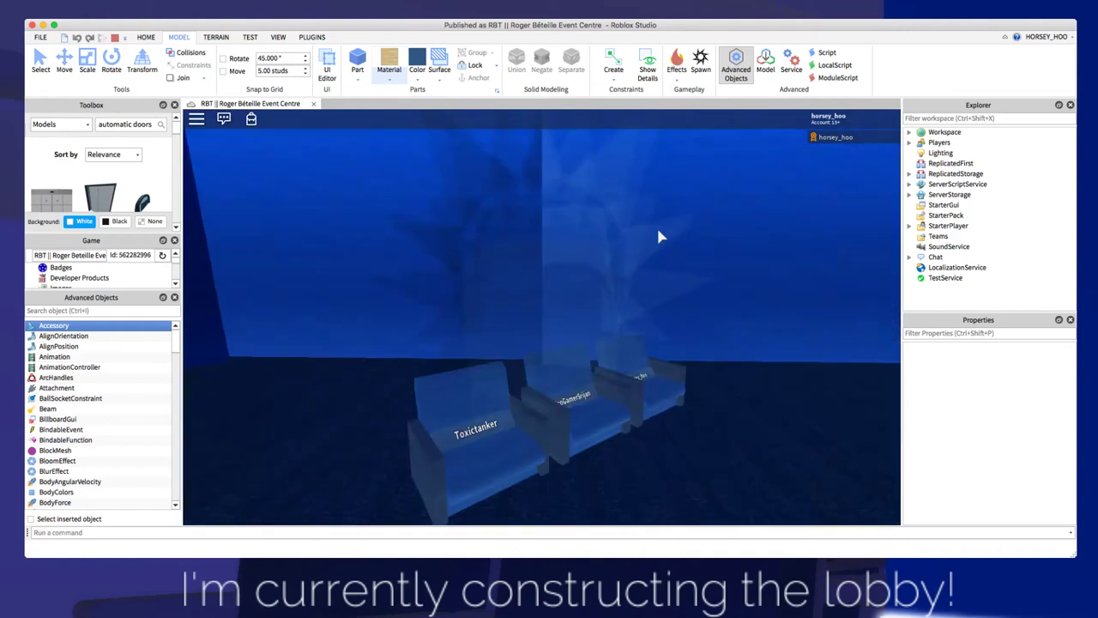
{"action": "right_click_drag", "start_coordinate": [654, 236], "coordinate": [654, 236]}
{"action": "key", "text": "w"}
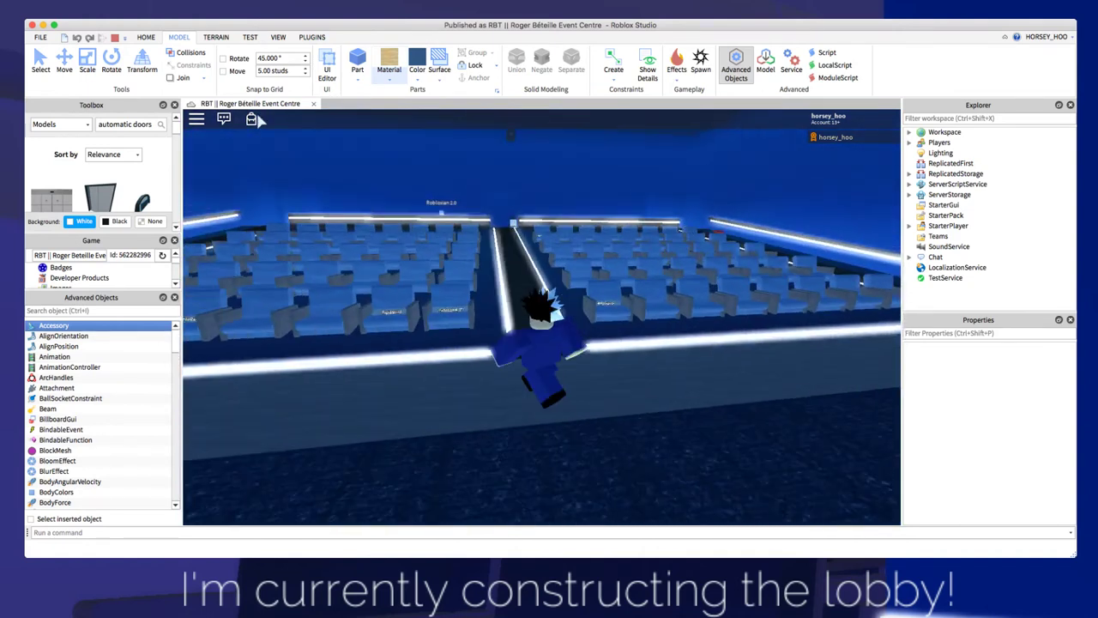
{"action": "key", "text": "w"}
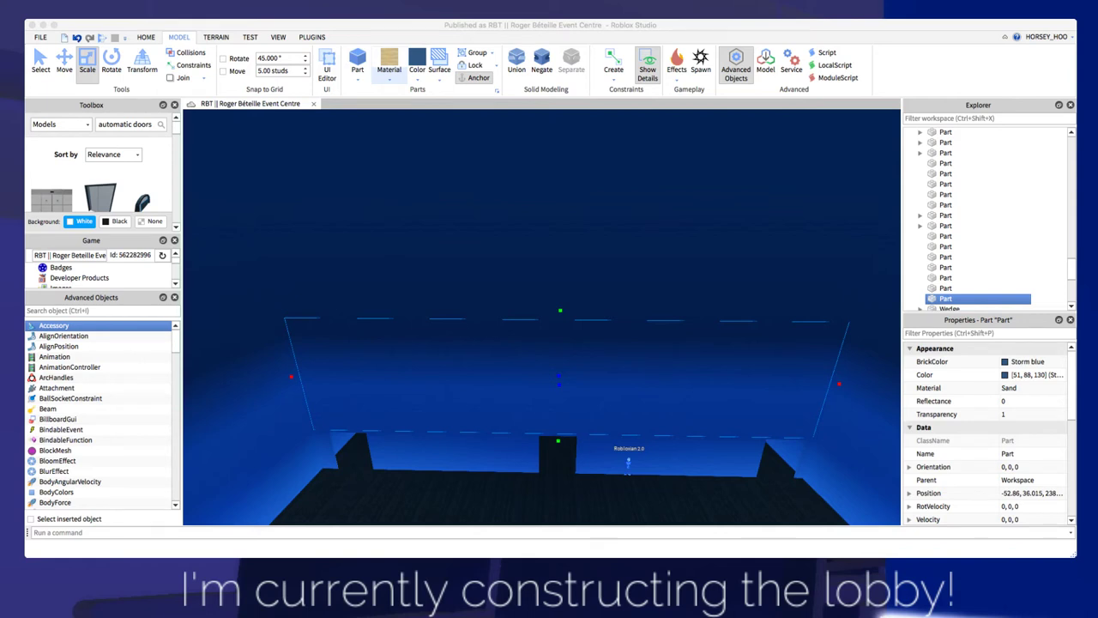
Examine the lobby's walls, ceiling and row of entrance doors from inside.
{"action": "left_click", "coordinate": [301, 404]}
{"action": "right_click_drag", "start_coordinate": [481, 369], "coordinate": [489, 455]}
{"action": "scroll", "coordinate": [652, 318], "scroll_direction": "up", "scroll_amount": 3}
{"action": "key", "text": "w"}
{"action": "right_click_drag", "start_coordinate": [637, 404], "coordinate": [481, 395]}
{"action": "key", "text": "w"}
{"action": "right_click_drag", "start_coordinate": [542, 318], "coordinate": [464, 317]}
{"action": "left_click", "coordinate": [541, 206]}
{"action": "key", "text": "s"}
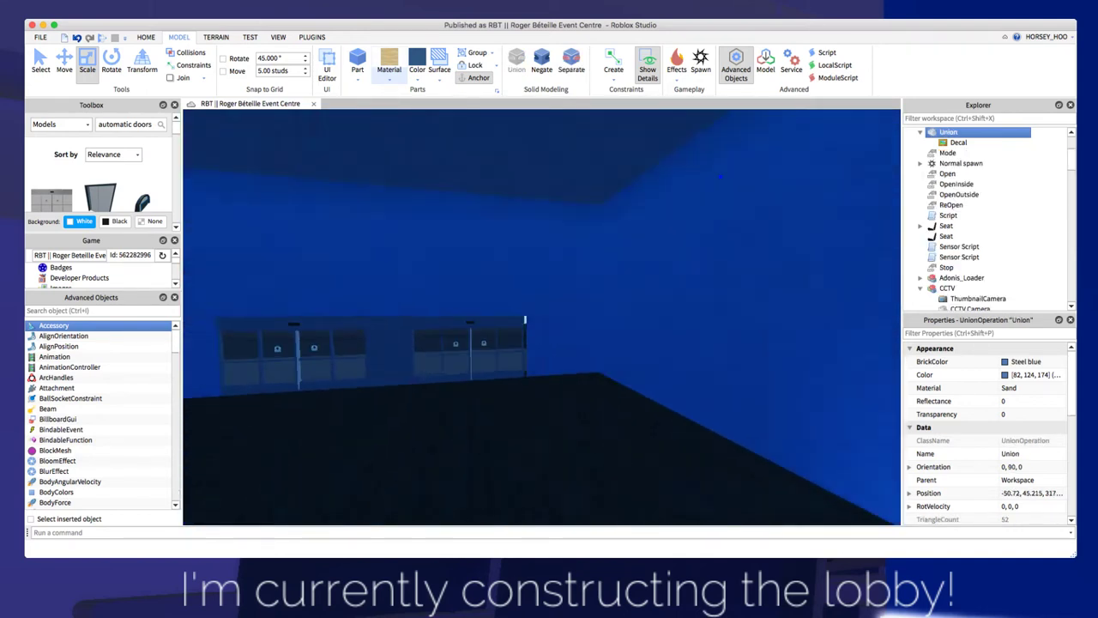
{"action": "scroll", "coordinate": [541, 318], "scroll_direction": "up", "scroll_amount": 3}
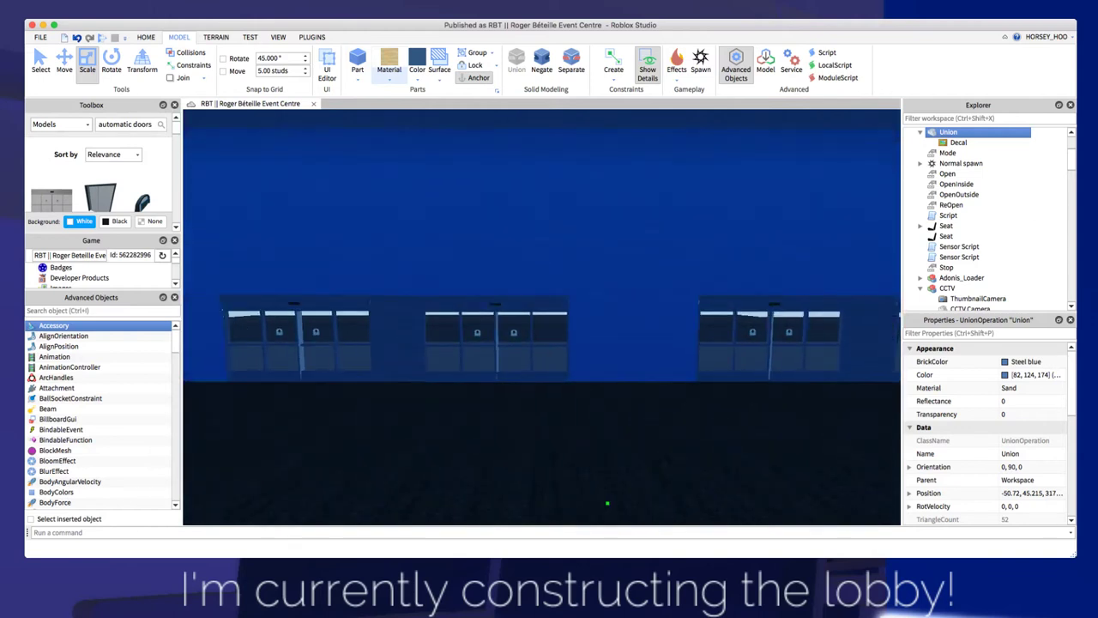
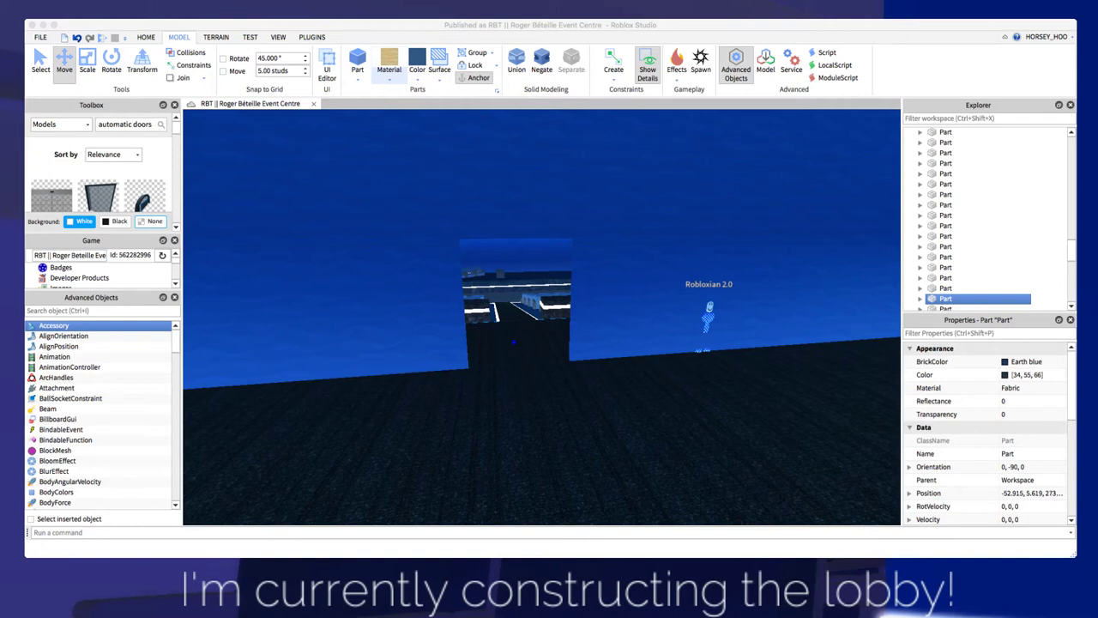
Examine the invisible wall panel and the Robloxian 2.0 model beside the middle entrance, along with the lobby space.
{"action": "left_click", "coordinate": [687, 232]}
{"action": "left_click", "coordinate": [687, 231]}
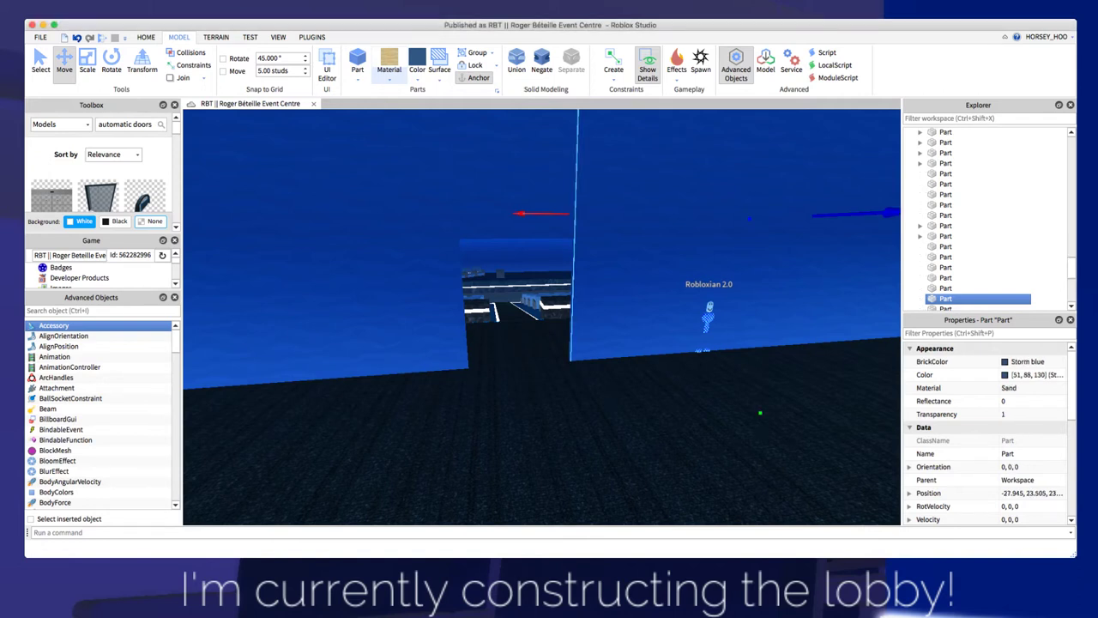
{"action": "right_click_drag", "start_coordinate": [549, 318], "coordinate": [678, 318]}
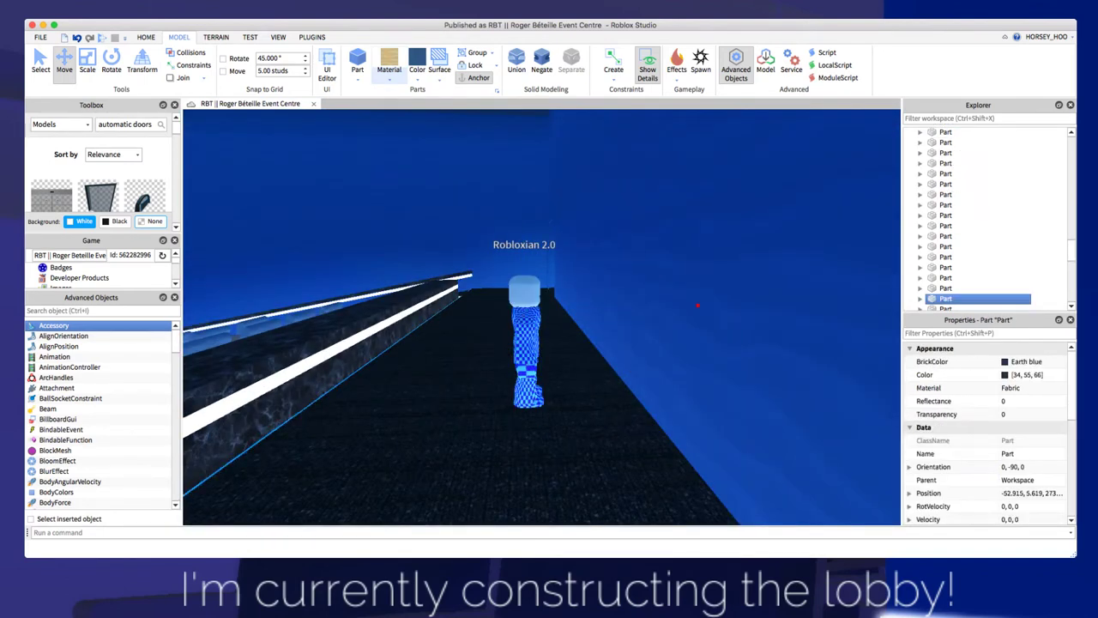
{"action": "left_click_drag", "start_coordinate": [526, 372], "coordinate": [502, 327]}
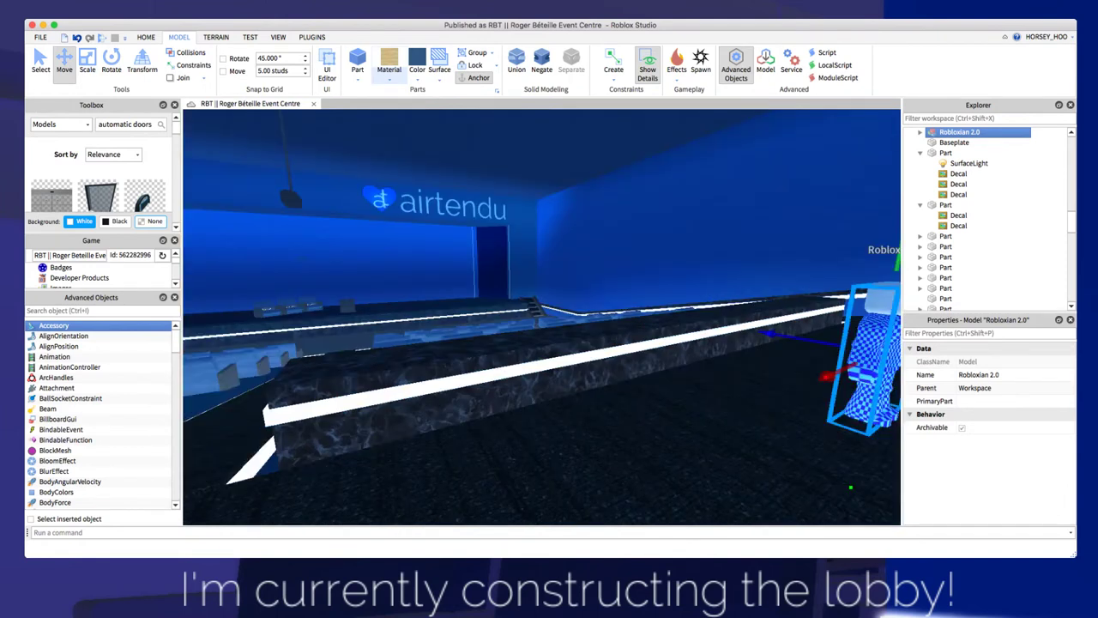
{"action": "right_click_drag", "start_coordinate": [515, 335], "coordinate": [687, 334]}
{"action": "key", "text": "s"}
{"action": "left_click_drag", "start_coordinate": [277, 71], "coordinate": [257, 71]}
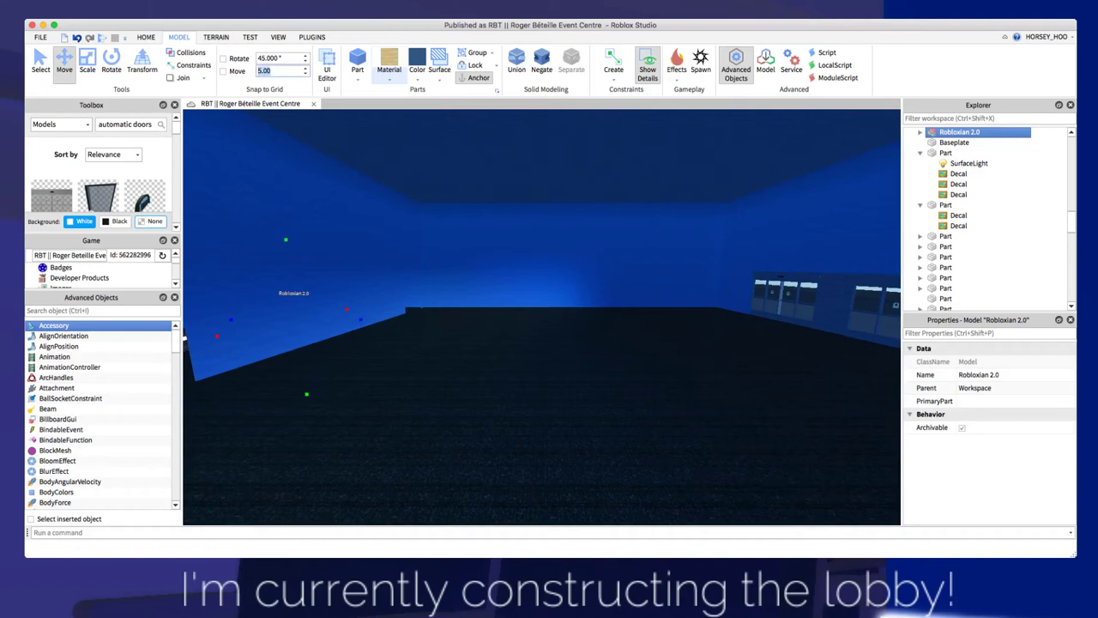
{"action": "right_click_drag", "start_coordinate": [353, 319], "coordinate": [258, 319]}
Insert a new block part and lower it from above the roof into the lobby to a height of 12.34.
{"action": "left_click", "coordinate": [525, 227]}
{"action": "left_click", "coordinate": [412, 228]}
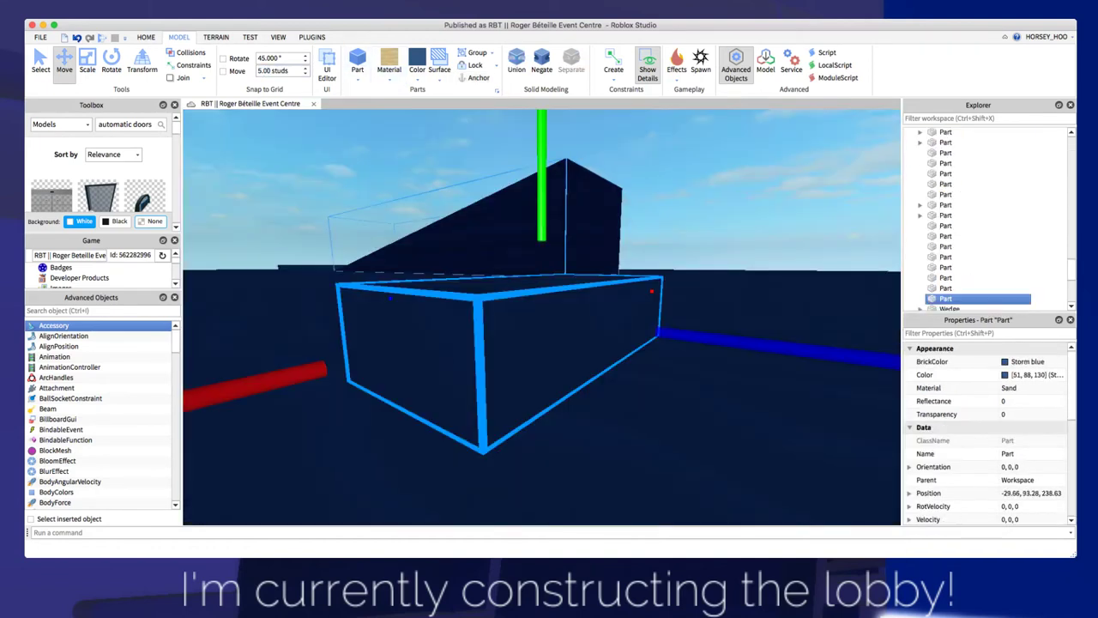
{"action": "left_click_drag", "start_coordinate": [541, 181], "coordinate": [542, 294]}
{"action": "right_click_drag", "start_coordinate": [542, 295], "coordinate": [571, 360]}
{"action": "left_click_drag", "start_coordinate": [542, 283], "coordinate": [541, 343]}
{"action": "right_click_drag", "start_coordinate": [542, 343], "coordinate": [592, 291]}
{"action": "scroll", "coordinate": [682, 257], "scroll_direction": "down", "scroll_amount": 5}
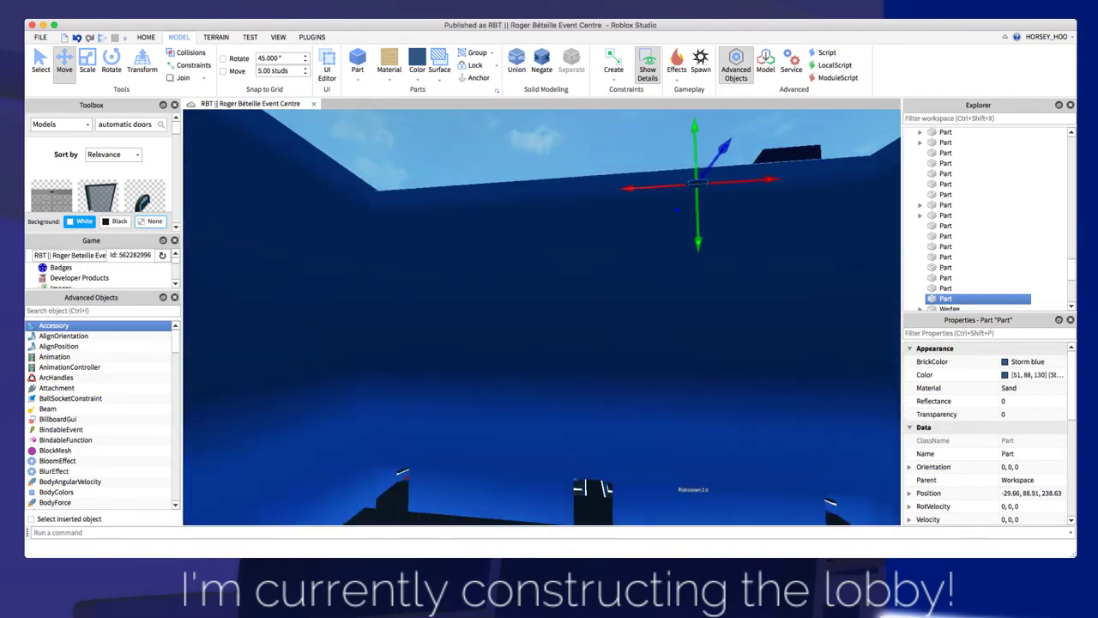
{"action": "left_click_drag", "start_coordinate": [682, 258], "coordinate": [689, 487]}
{"action": "right_click_drag", "start_coordinate": [690, 487], "coordinate": [730, 515]}
{"action": "mouse_move", "coordinate": [550, 292]}
{"action": "right_mouse_down"}
{"action": "mouse_move", "coordinate": [618, 330]}
{"action": "mouse_move", "coordinate": [703, 330]}
{"action": "mouse_move", "coordinate": [558, 287]}
{"action": "right_mouse_up"}
{"action": "left_click_drag", "start_coordinate": [542, 325], "coordinate": [543, 398]}
Move the new block away from the auditorium wall onto the open lobby floor, at about -39.82, 11.644, 286.
{"action": "left_click_drag", "start_coordinate": [568, 361], "coordinate": [629, 412]}
{"action": "right_click_drag", "start_coordinate": [629, 411], "coordinate": [686, 446]}
{"action": "scroll", "coordinate": [549, 352], "scroll_direction": "down", "scroll_amount": 2}
{"action": "left_click", "coordinate": [554, 357]}
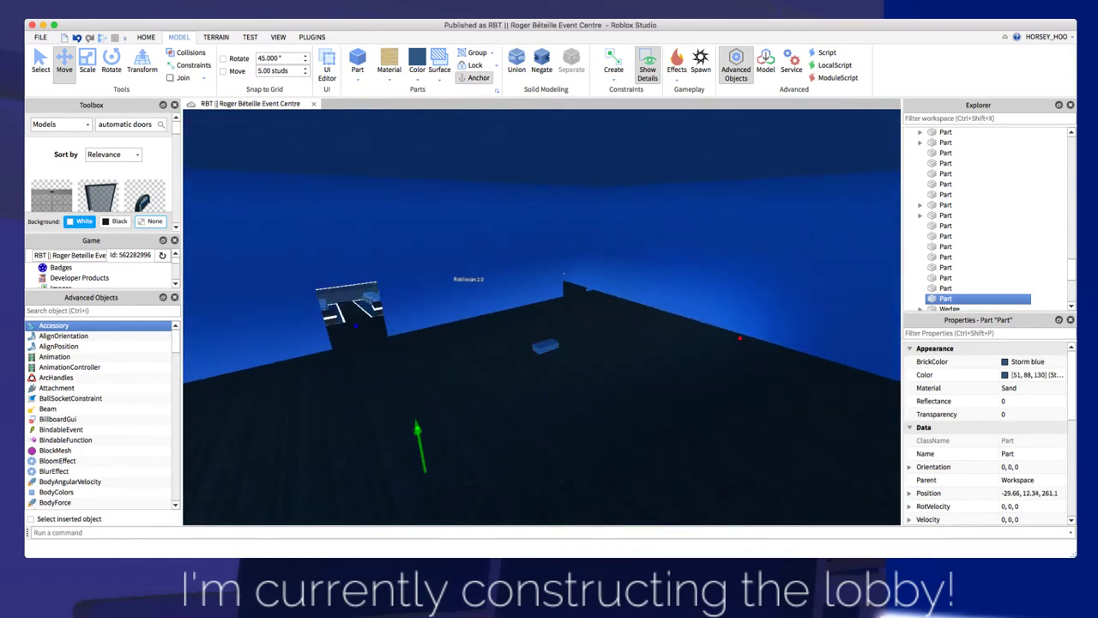
{"action": "left_click_drag", "start_coordinate": [547, 344], "coordinate": [583, 460]}
{"action": "right_click_drag", "start_coordinate": [583, 461], "coordinate": [686, 515]}
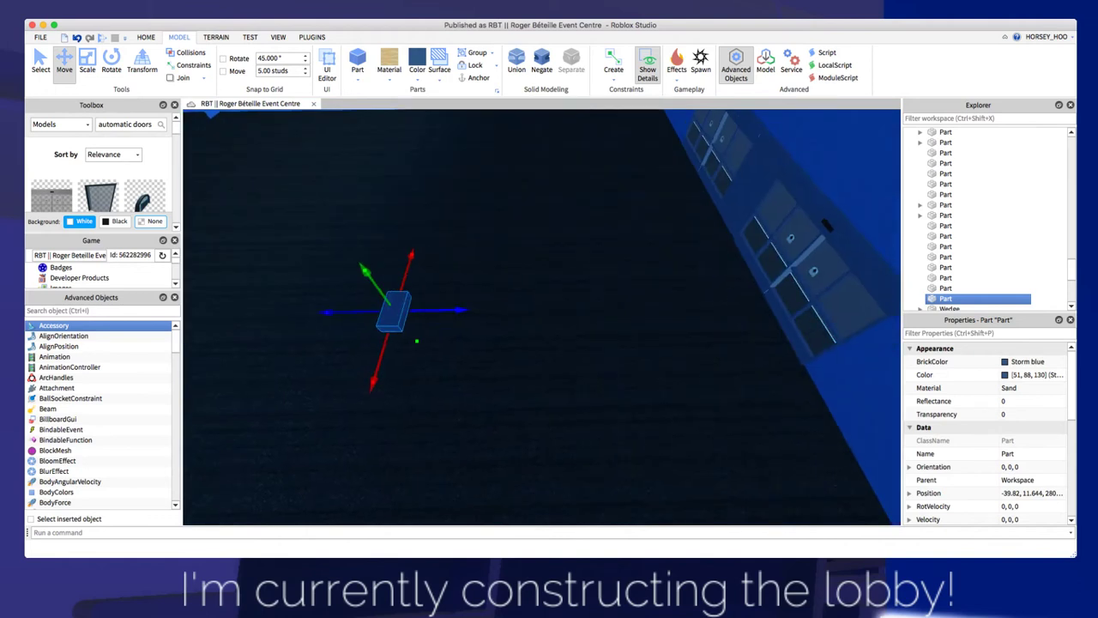
{"action": "left_click_drag", "start_coordinate": [461, 309], "coordinate": [515, 310]}
{"action": "right_click_drag", "start_coordinate": [515, 310], "coordinate": [377, 244]}
{"action": "scroll", "coordinate": [543, 318], "scroll_direction": "down", "scroll_amount": 2}
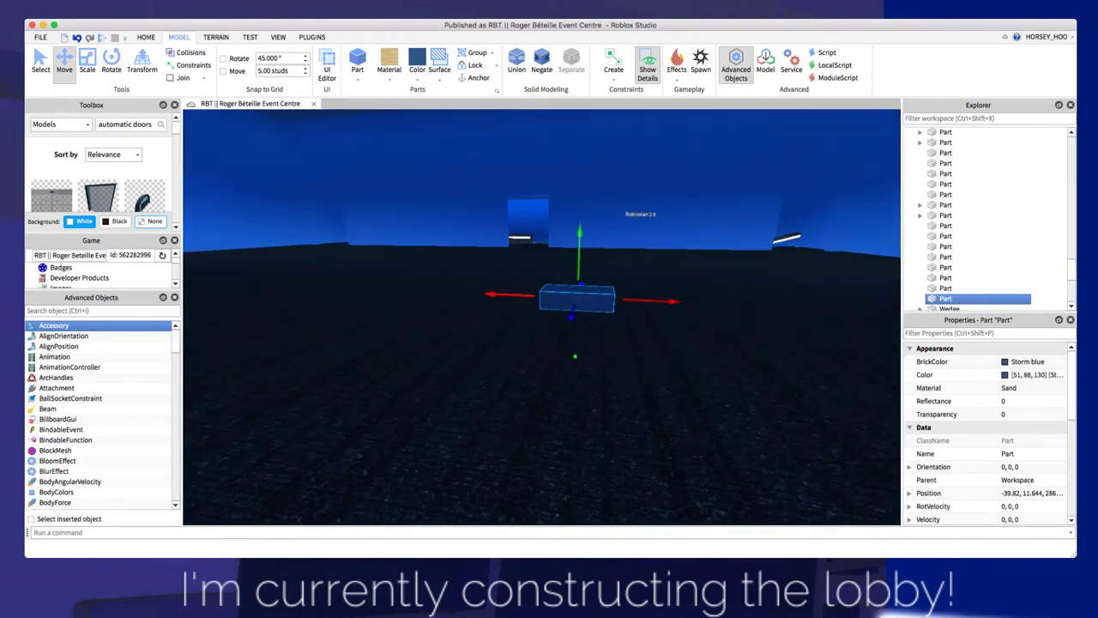